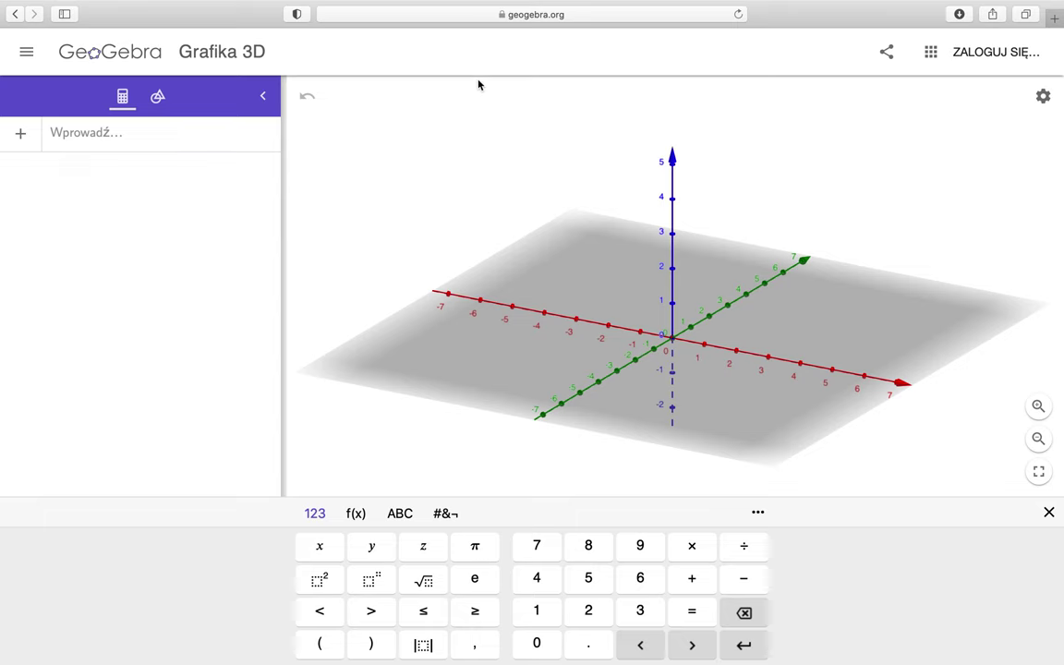
# Return from the browser to the graph and enter the plane x = 0.
pyautogui.click(595, 14)
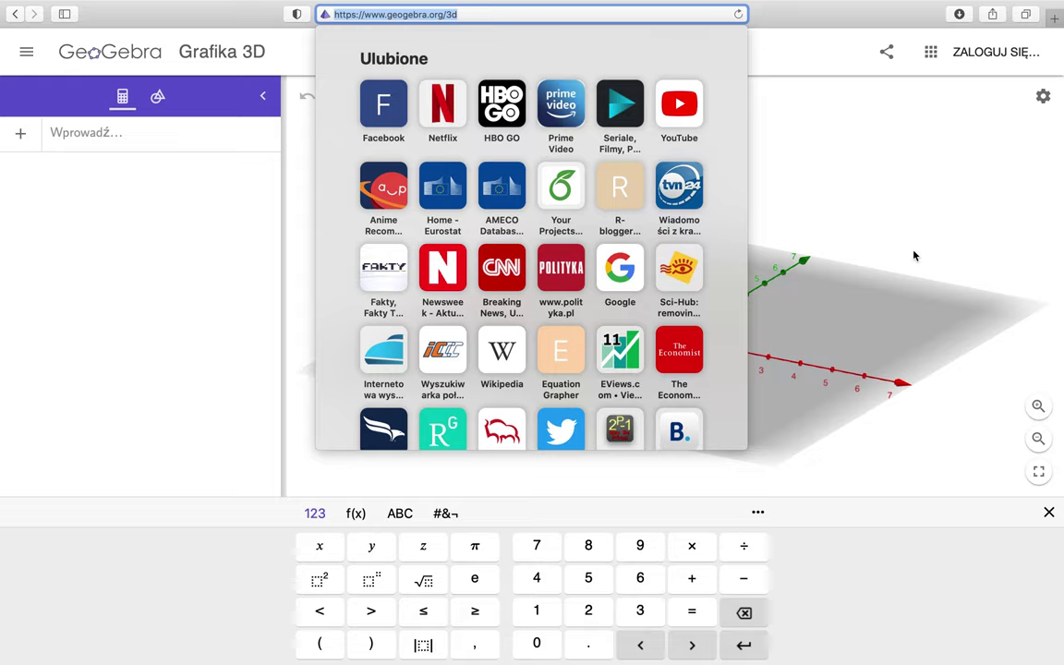
pyautogui.click(875, 154)
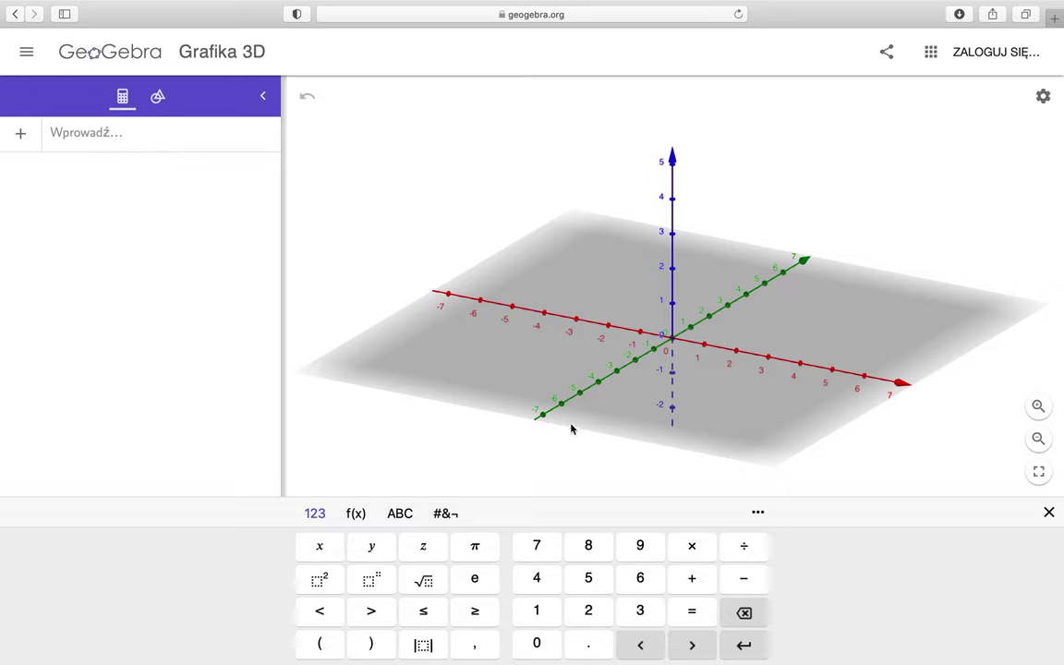
pyautogui.click(115, 135)
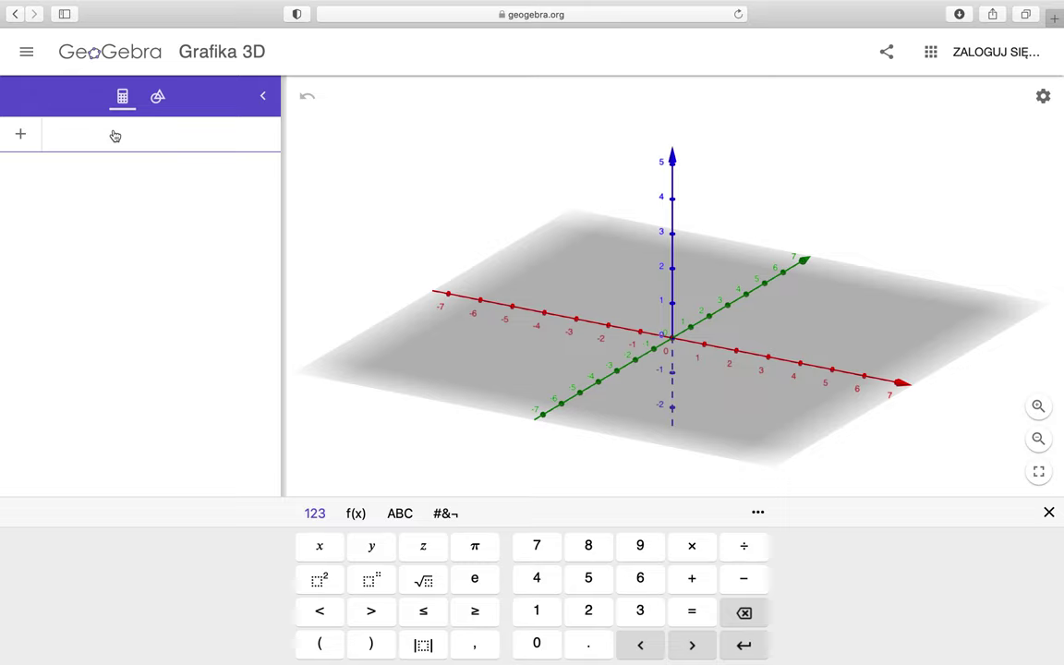
pyautogui.write('x = ')
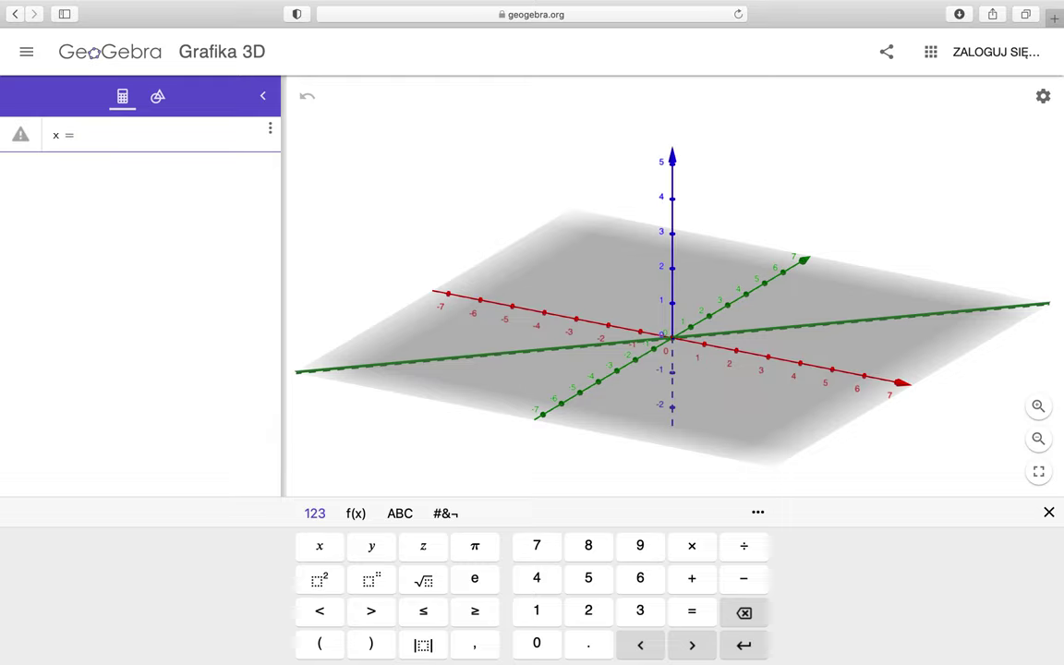
pyautogui.write('0')
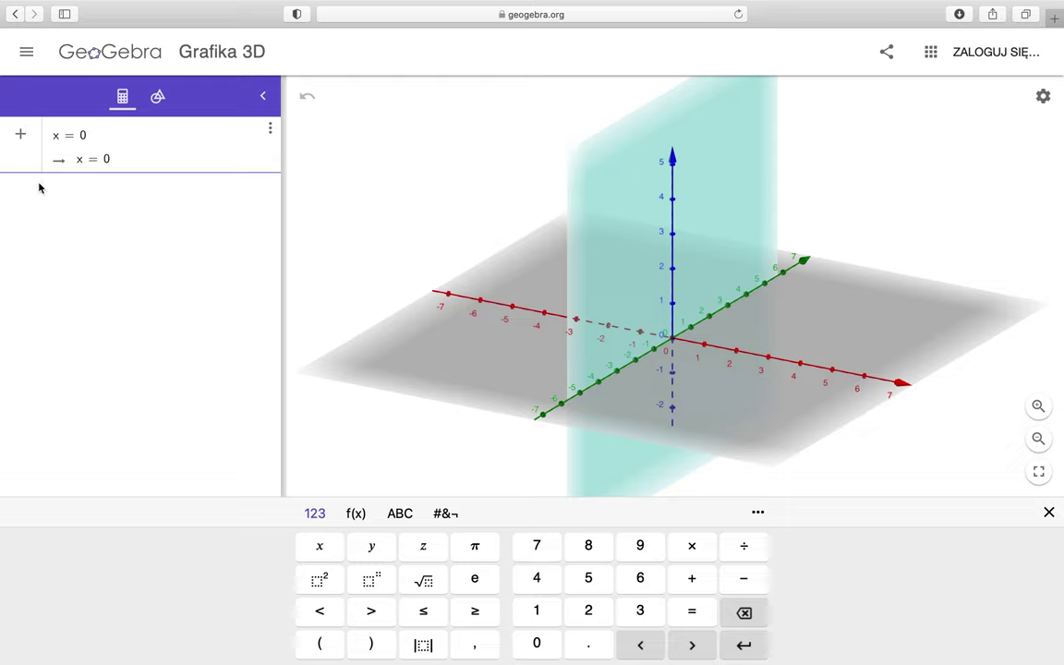
# Keep the x = 0 plane and enter y = 0 in a new row.
pyautogui.click(20, 137)
pyautogui.click(81, 294)
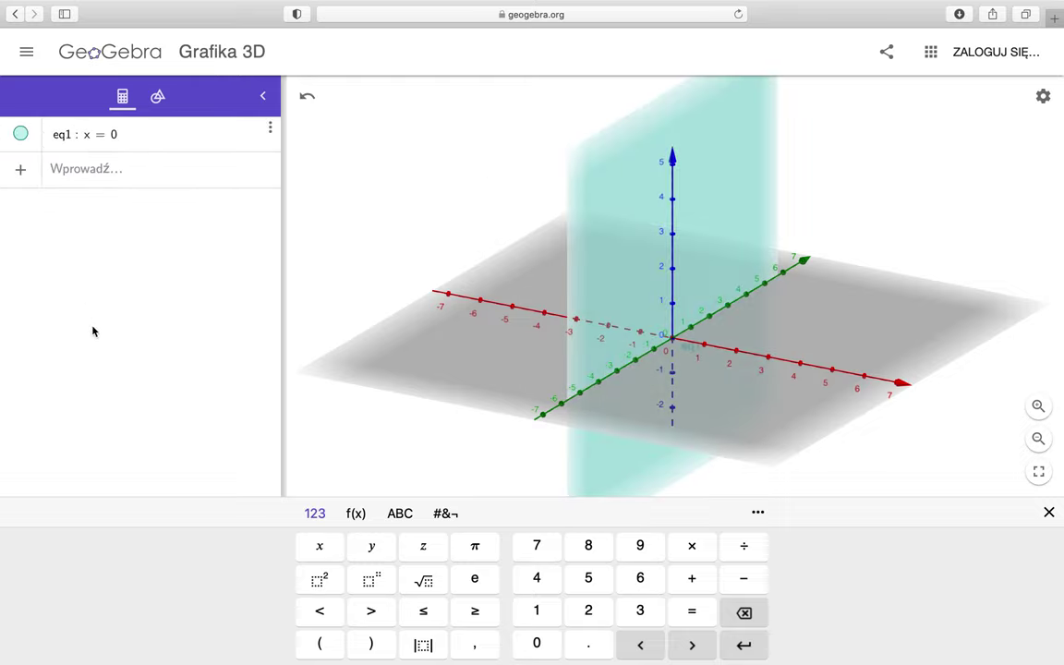
pyautogui.click(70, 176)
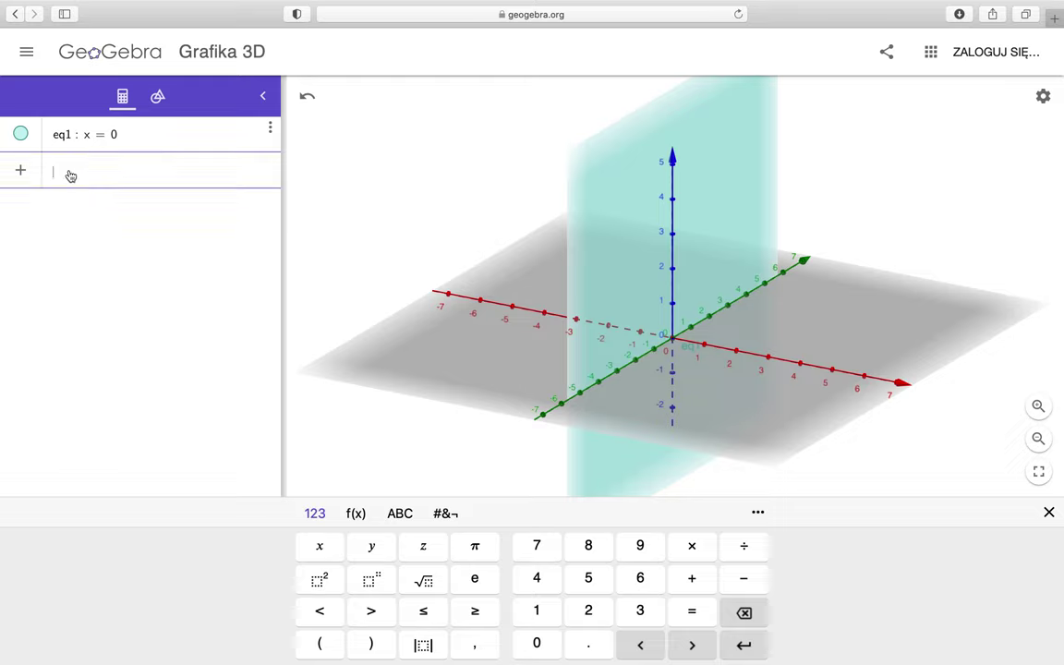
pyautogui.write('y=0')
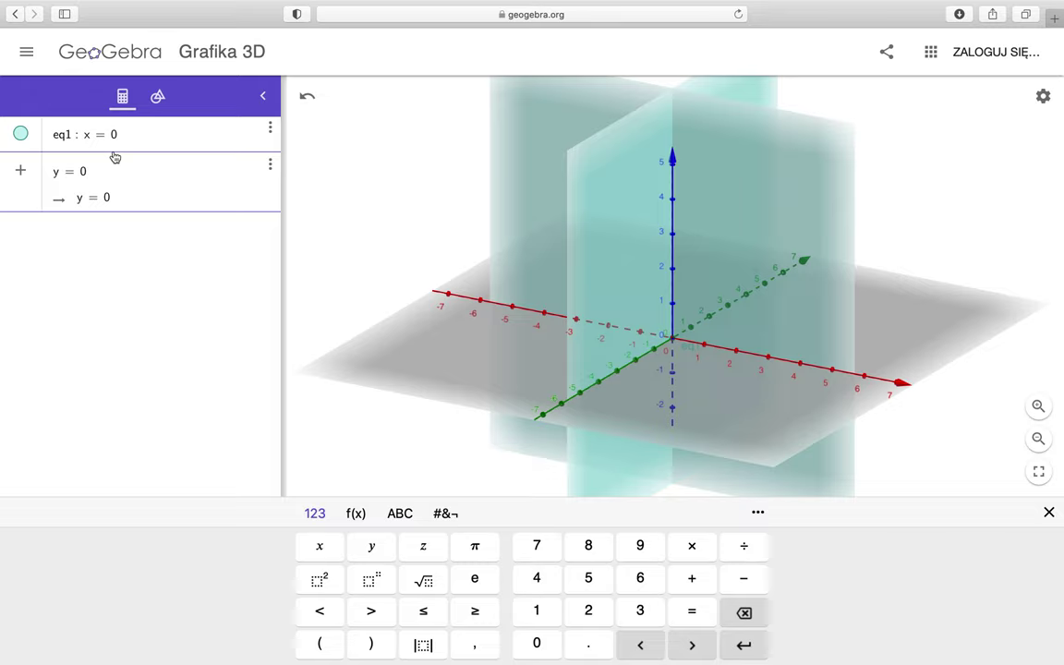
# Delete the x = 0 plane and edit the y = 0 entry to read z = 0.
pyautogui.click(270, 130)
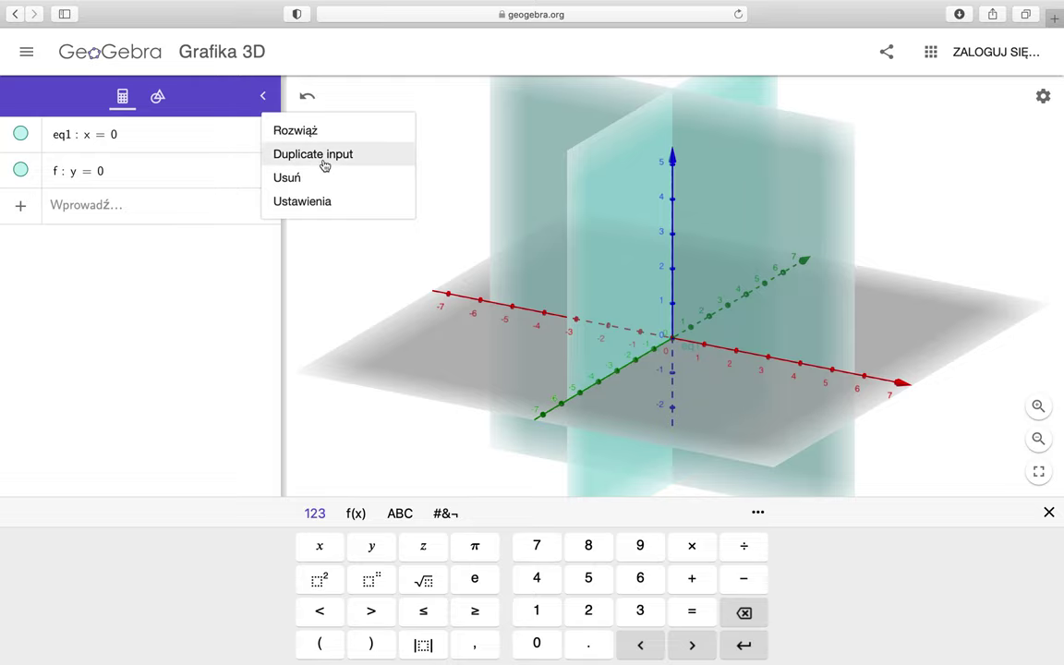
pyautogui.click(288, 179)
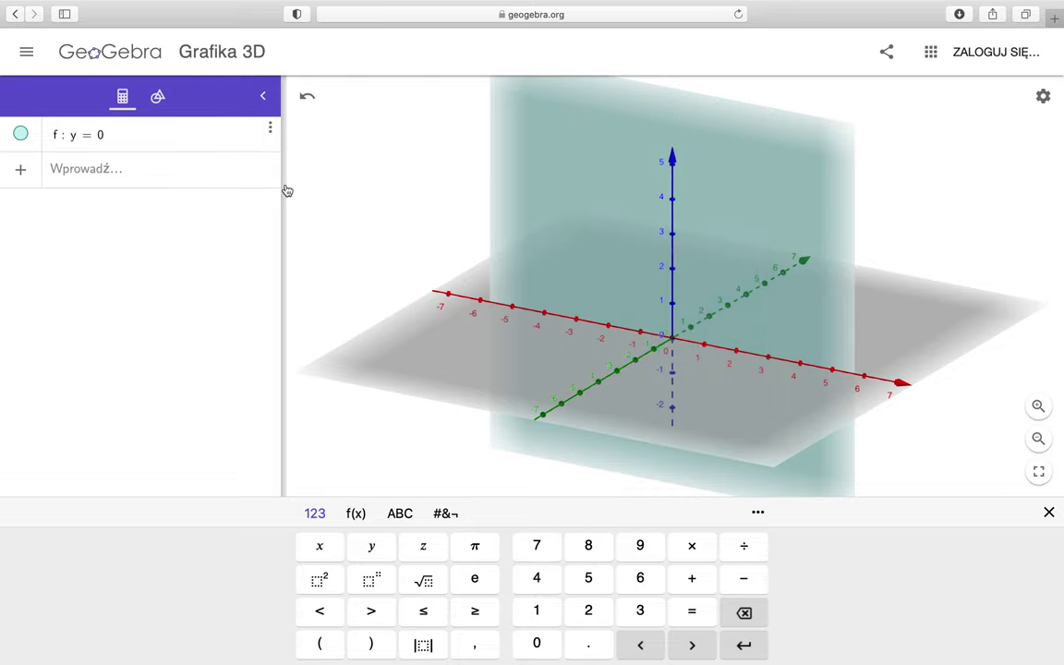
pyautogui.click(72, 138)
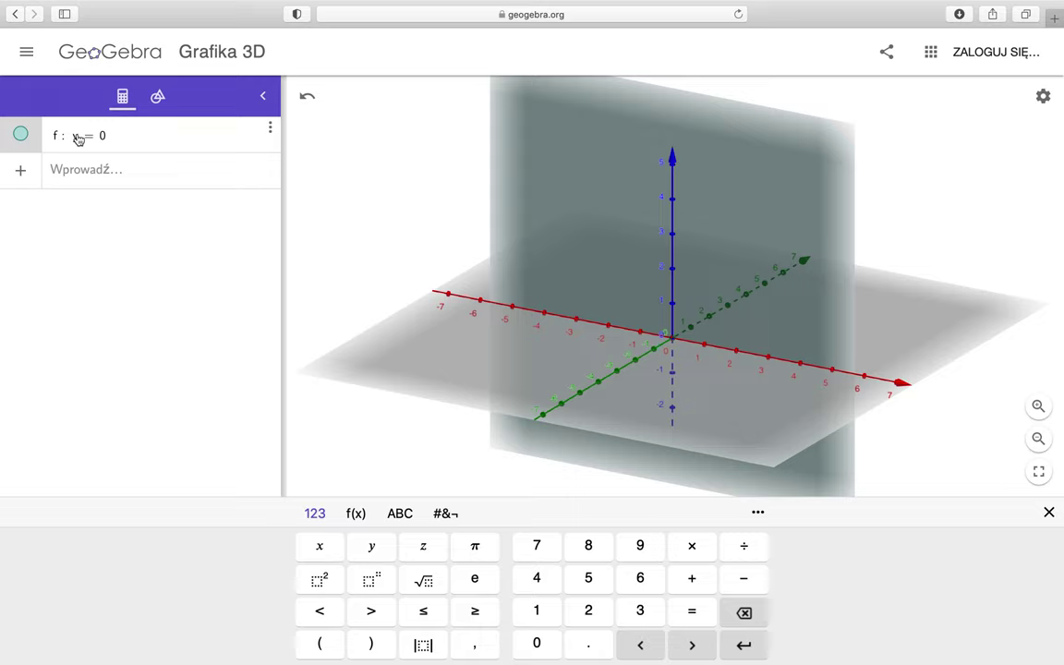
pyautogui.press('BackSpace')
pyautogui.write('z')
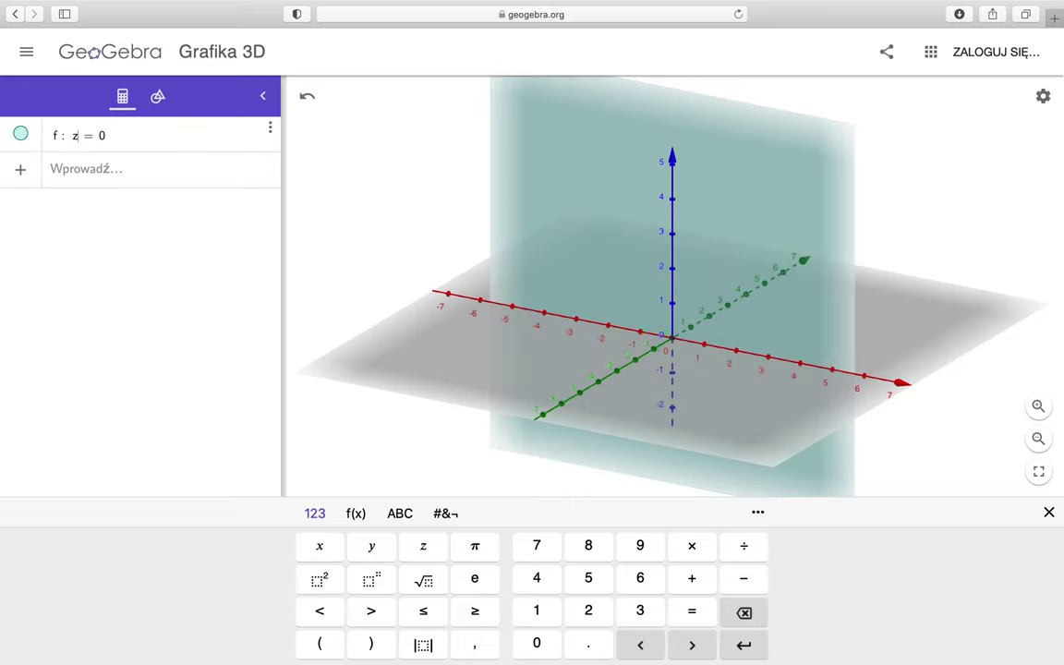
pyautogui.click(171, 136)
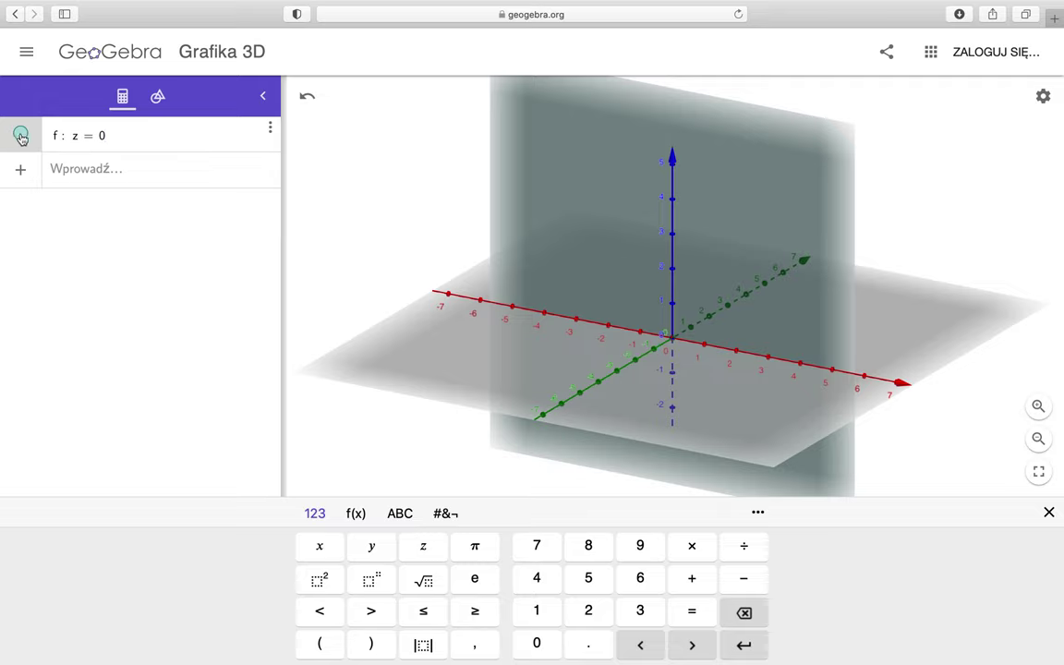
# Delete plane f and enter the horizontal plane z = 0 afresh.
pyautogui.click(269, 129)
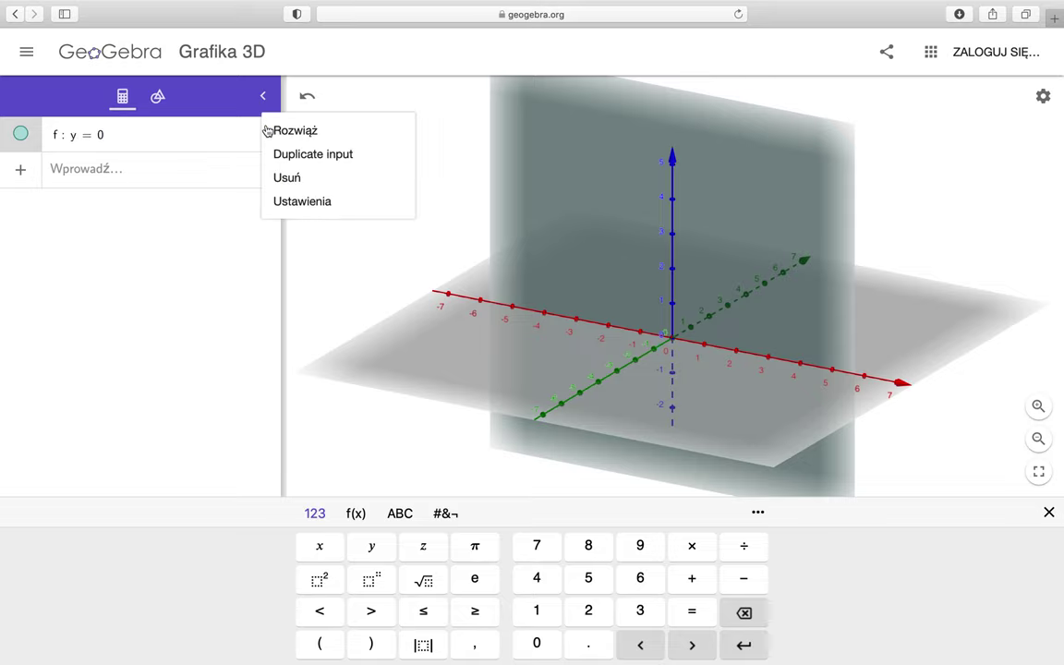
pyautogui.click(294, 178)
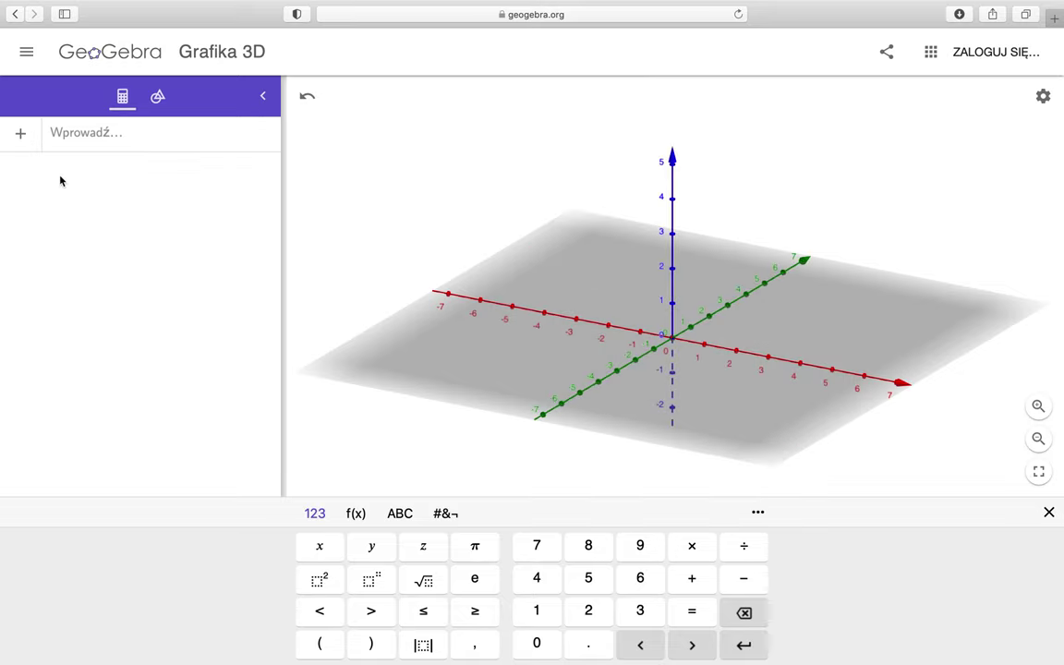
pyautogui.click(86, 132)
pyautogui.write('z=0')
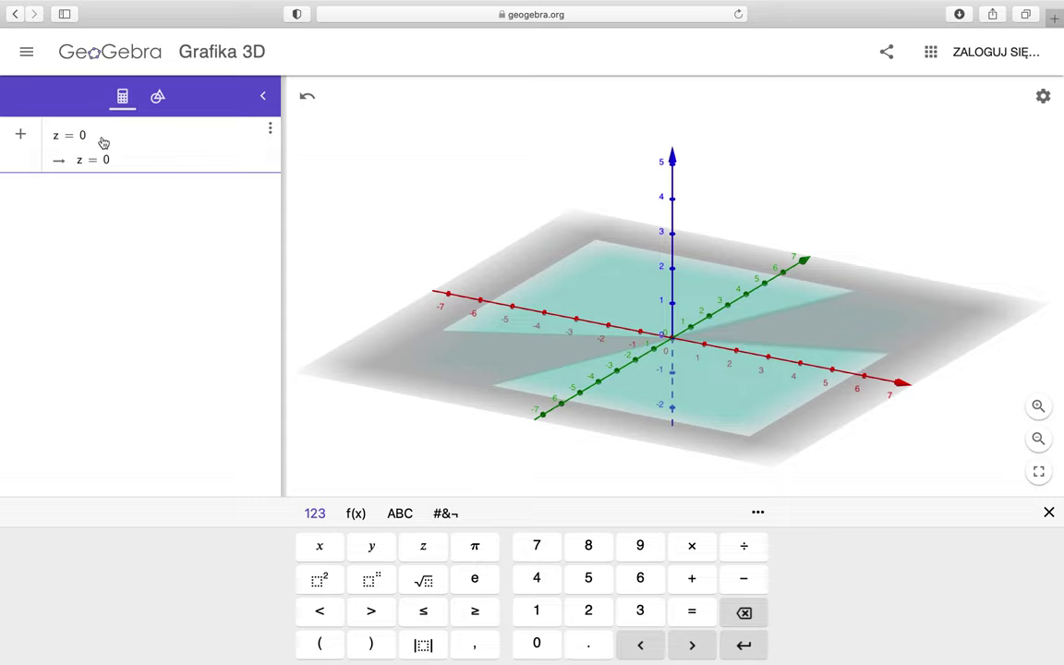
# Raise the horizontal plane to z = 1, then to z = 2.
pyautogui.press('BackSpace')
pyautogui.write('1')
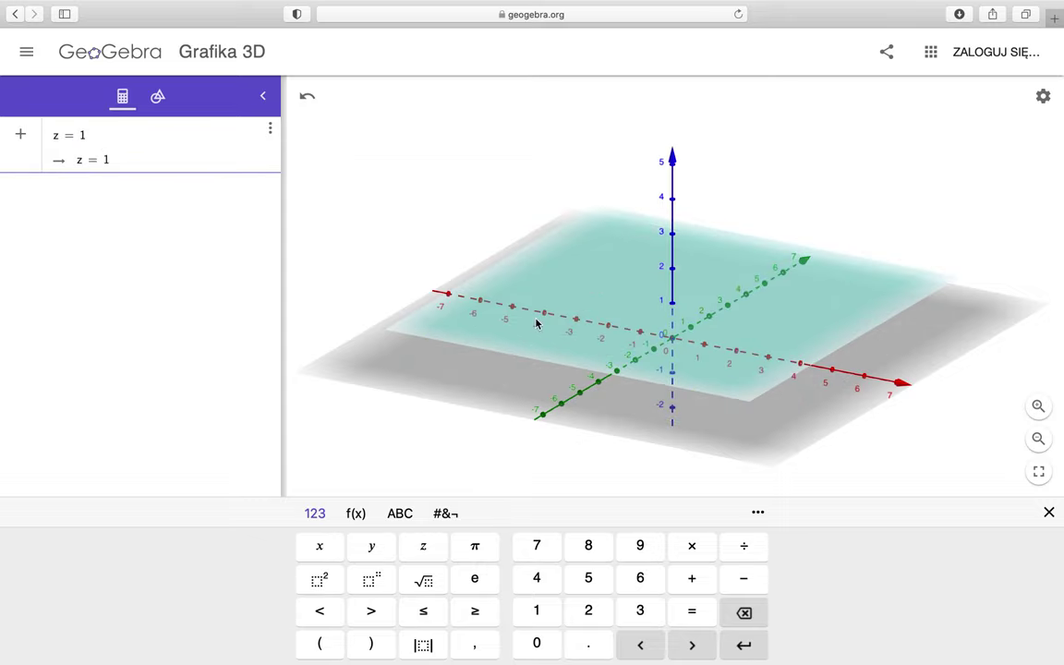
pyautogui.moveTo(544, 326); pyautogui.dragTo(533, 308)
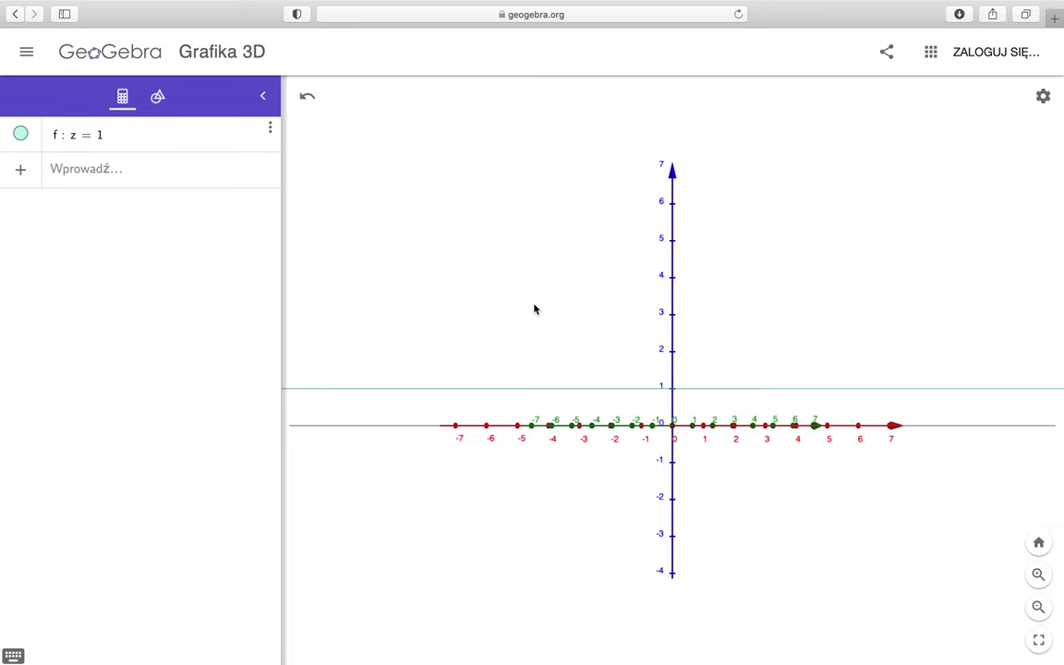
pyautogui.moveTo(534, 310); pyautogui.dragTo(534, 316)
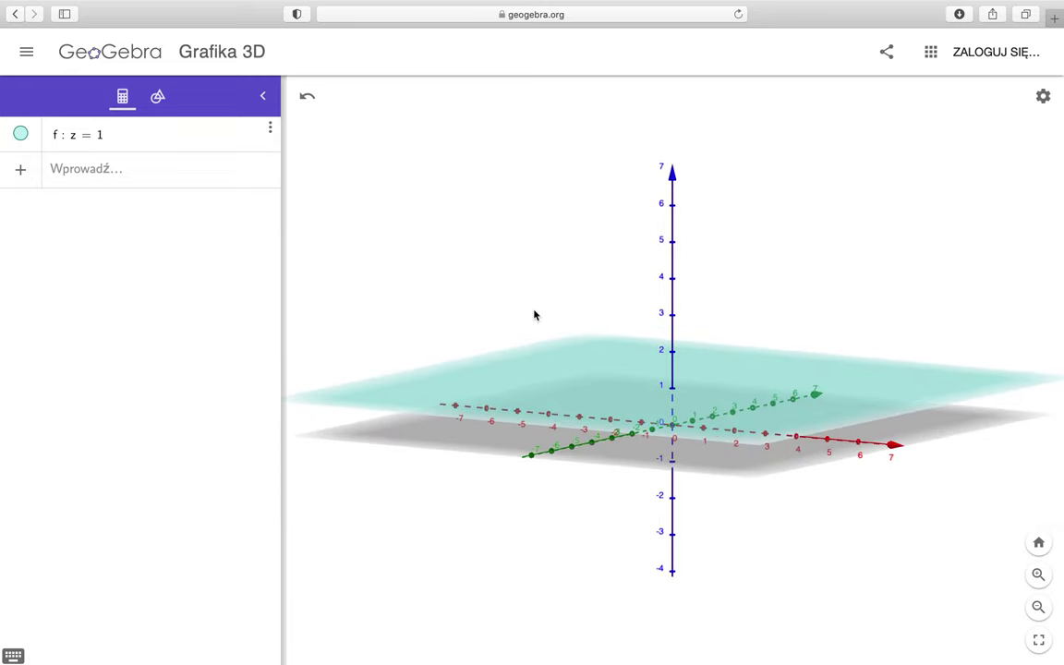
pyautogui.click(130, 134)
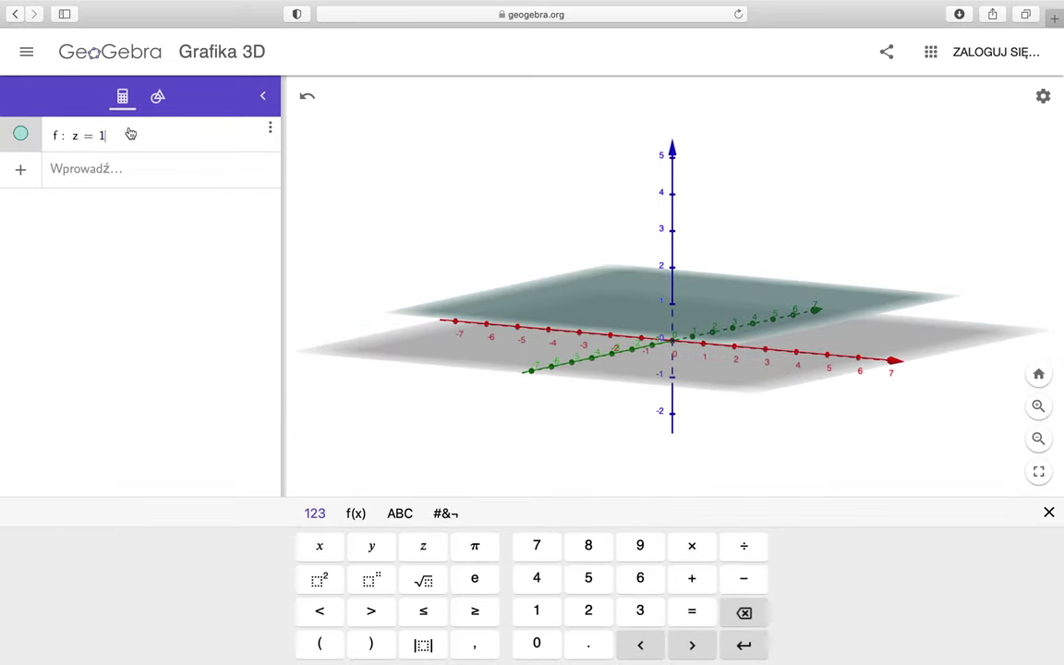
pyautogui.press('BackSpace')
pyautogui.write('2')
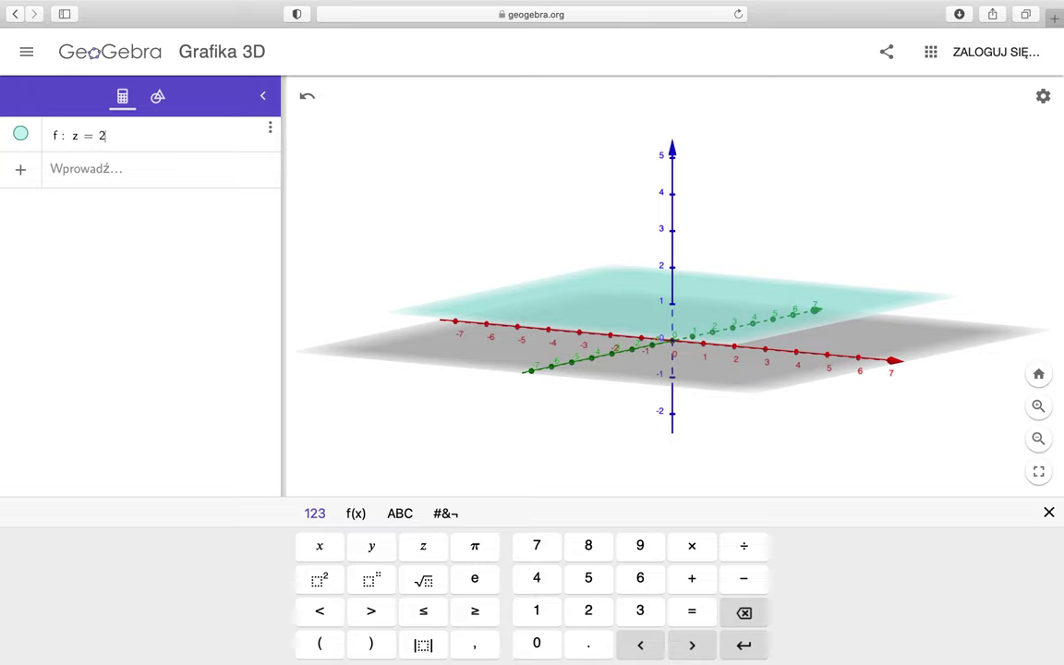
pyautogui.press('Return')
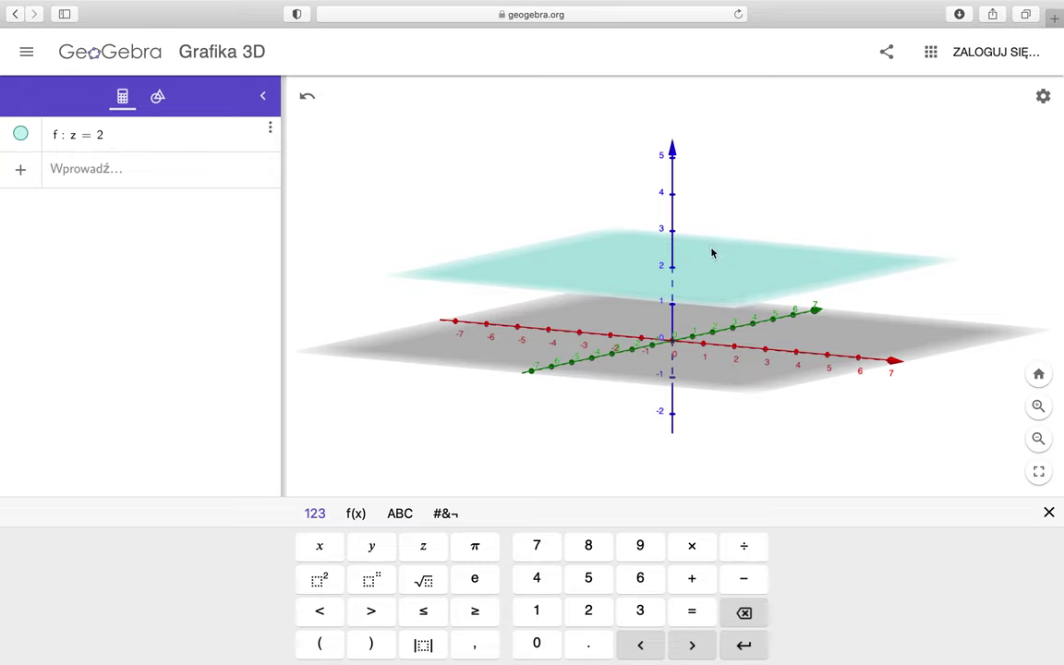
# Lower the plane to z = −2, then erase the value after z =.
pyautogui.click(98, 136)
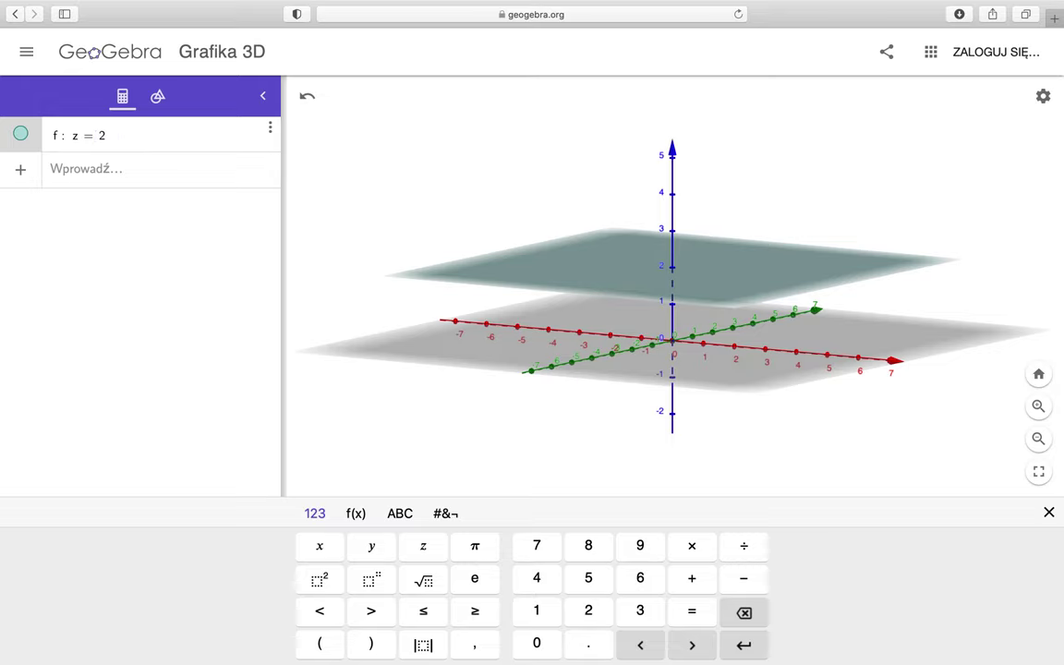
pyautogui.click(103, 135)
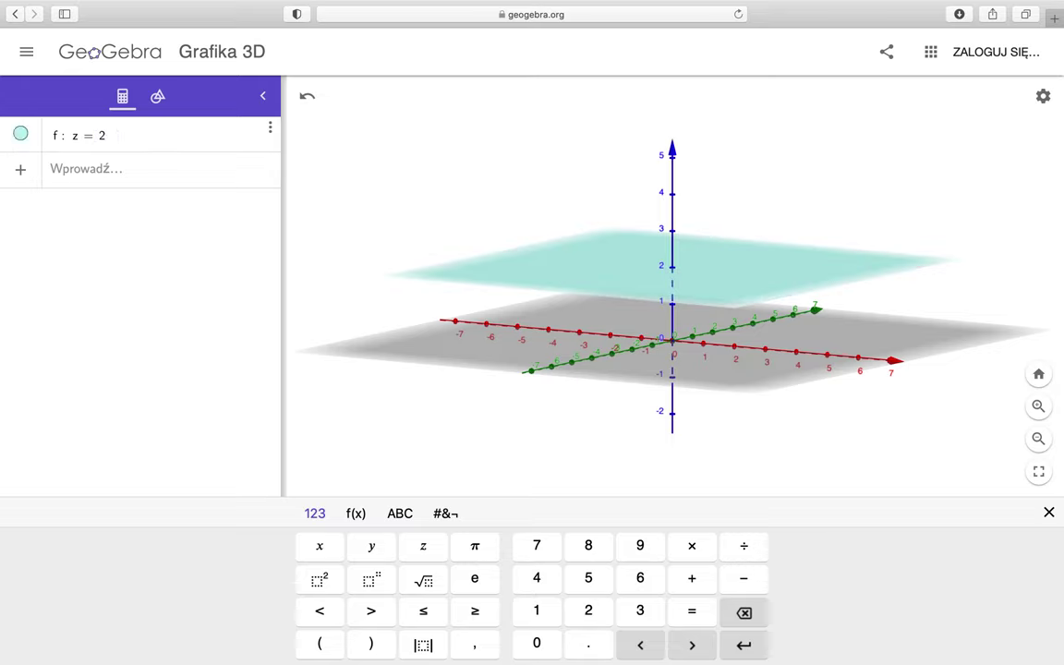
pyautogui.write('-')
pyautogui.press('Return')
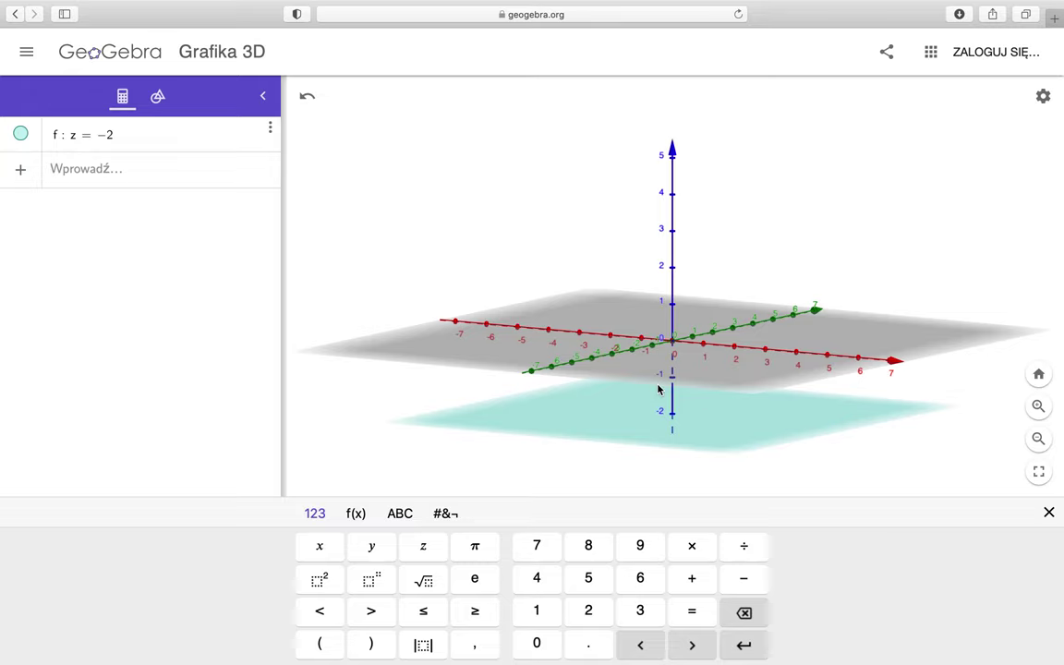
pyautogui.click(120, 137)
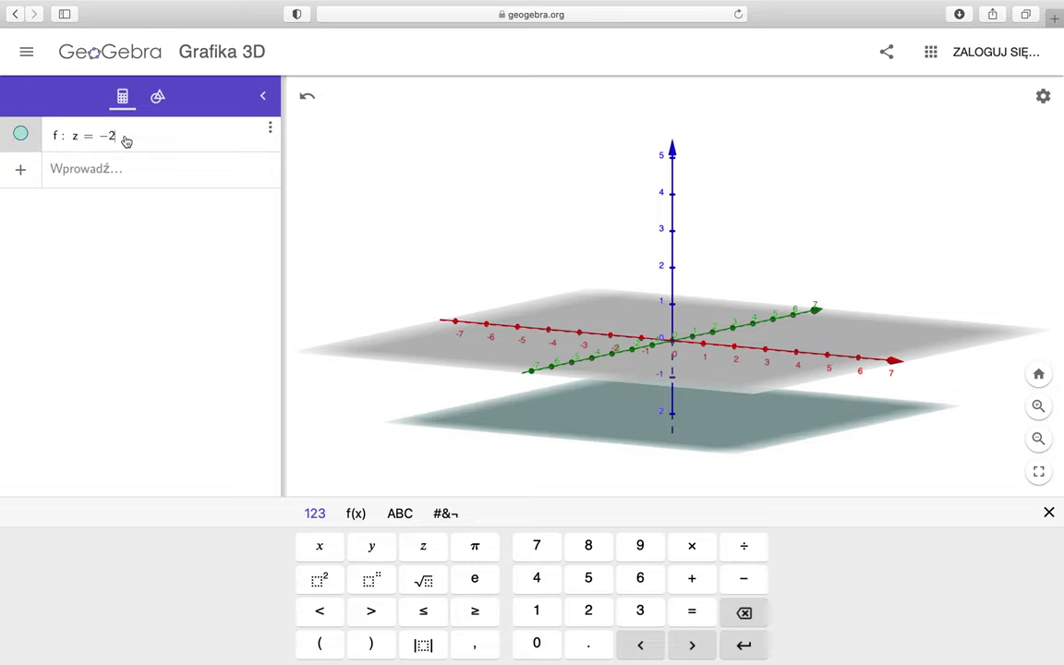
pyautogui.press('BackSpace')
pyautogui.press('BackSpace')
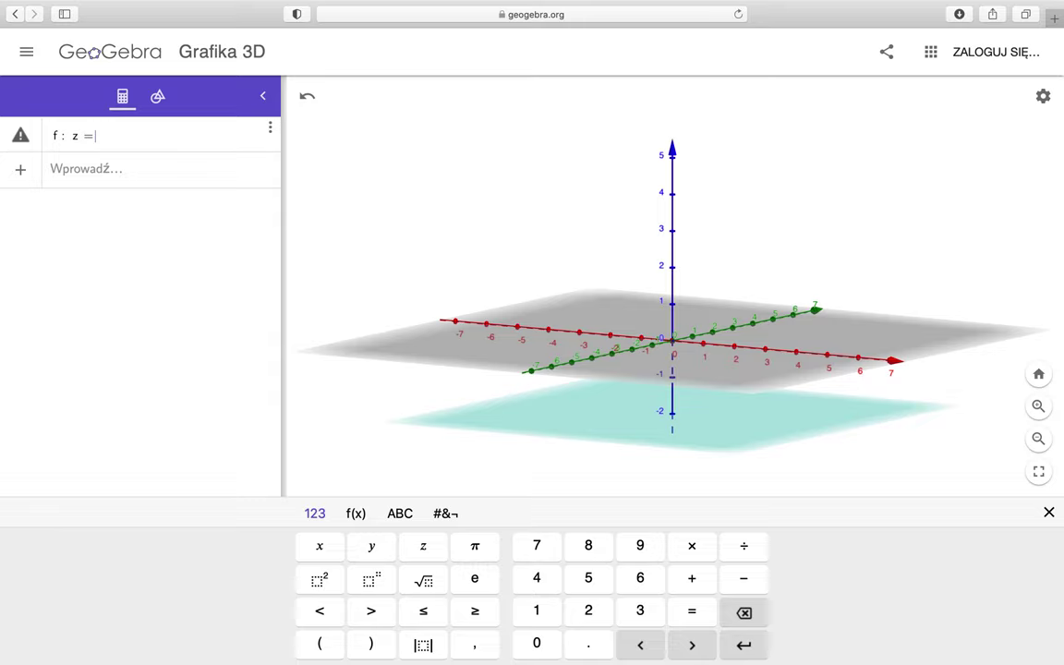
# Make f the slanted plane z = 2x and orbit the view to examine its tilt.
pyautogui.write('2x')
pyautogui.press('Return')
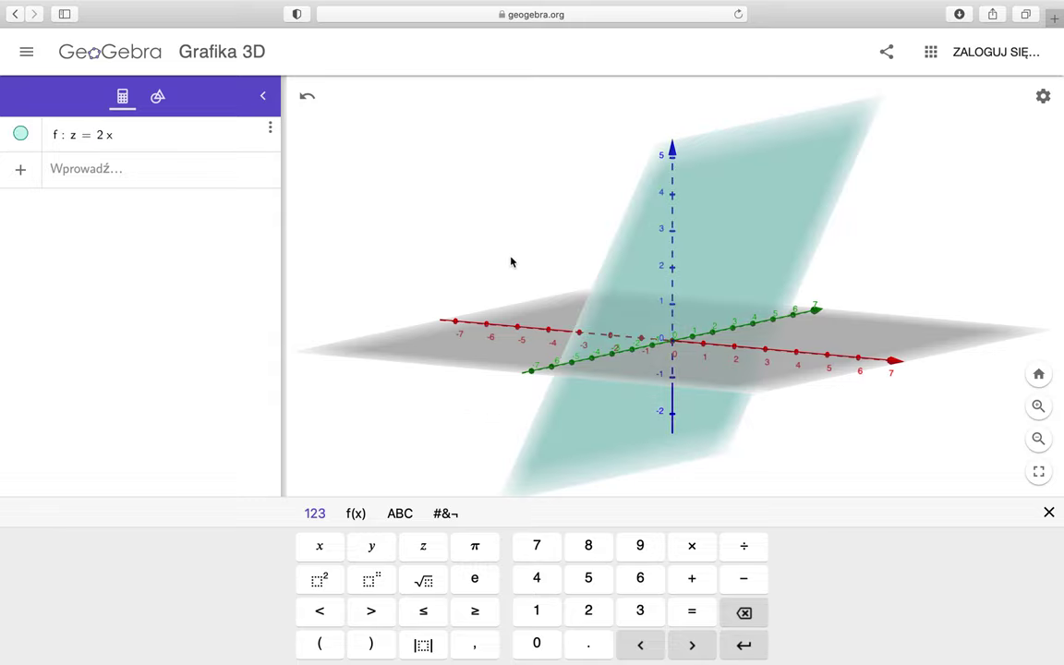
pyautogui.moveTo(510, 263); pyautogui.dragTo(522, 263)
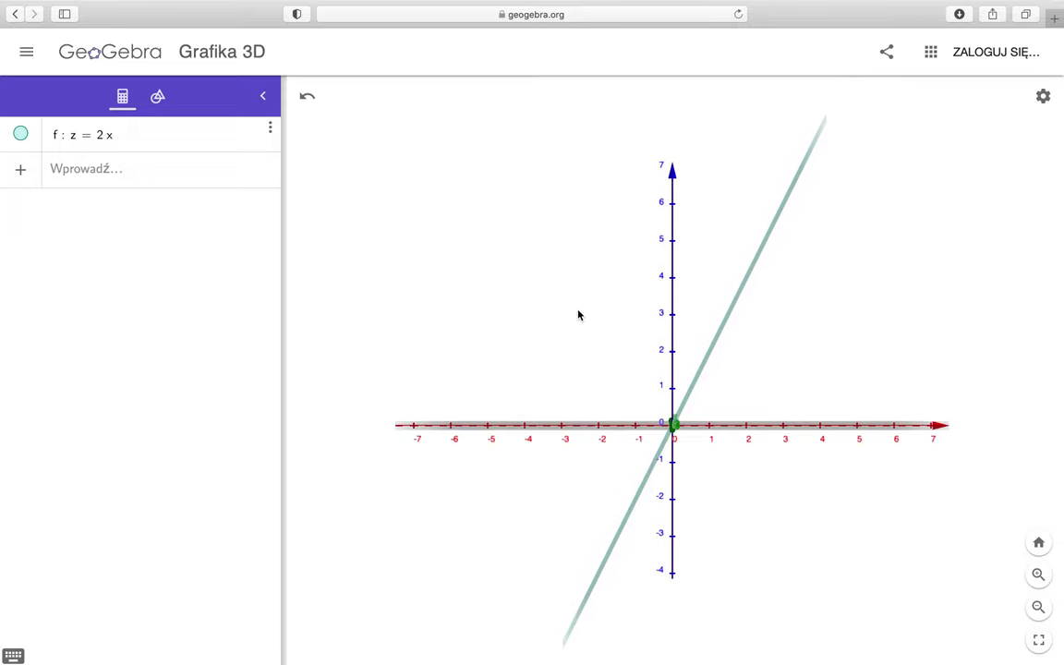
pyautogui.moveTo(578, 323)
pyautogui.mouseDown()
pyautogui.moveTo(591, 334)
pyautogui.moveTo(612, 328)
pyautogui.moveTo(582, 333)
pyautogui.moveTo(558, 303)
pyautogui.moveTo(569, 332)
pyautogui.moveTo(577, 313)
pyautogui.mouseUp()
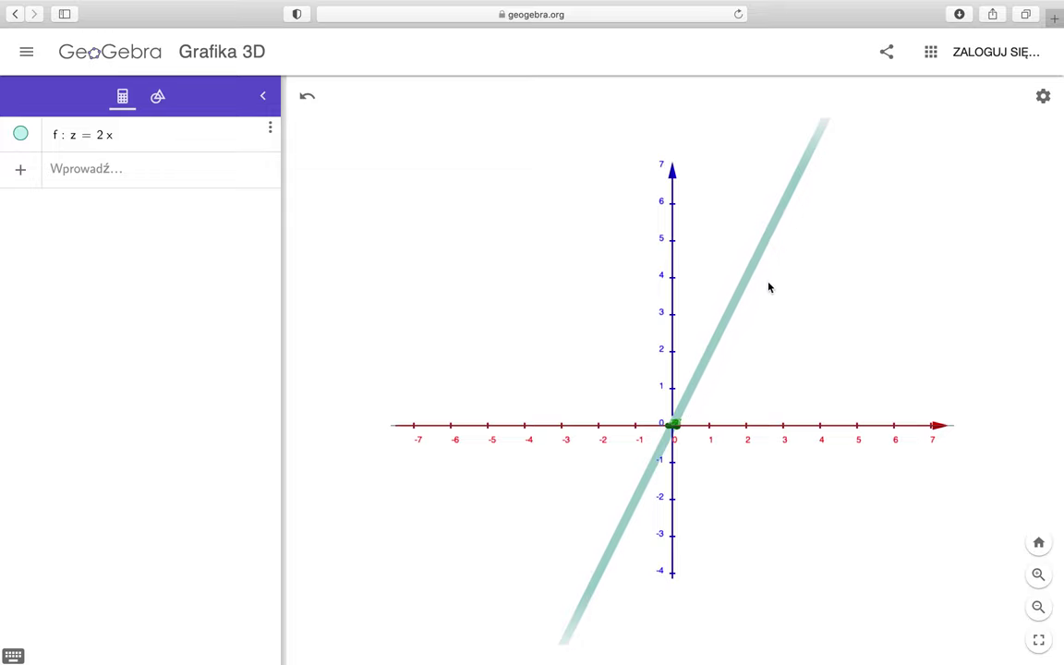
pyautogui.moveTo(768, 287); pyautogui.dragTo(791, 304)
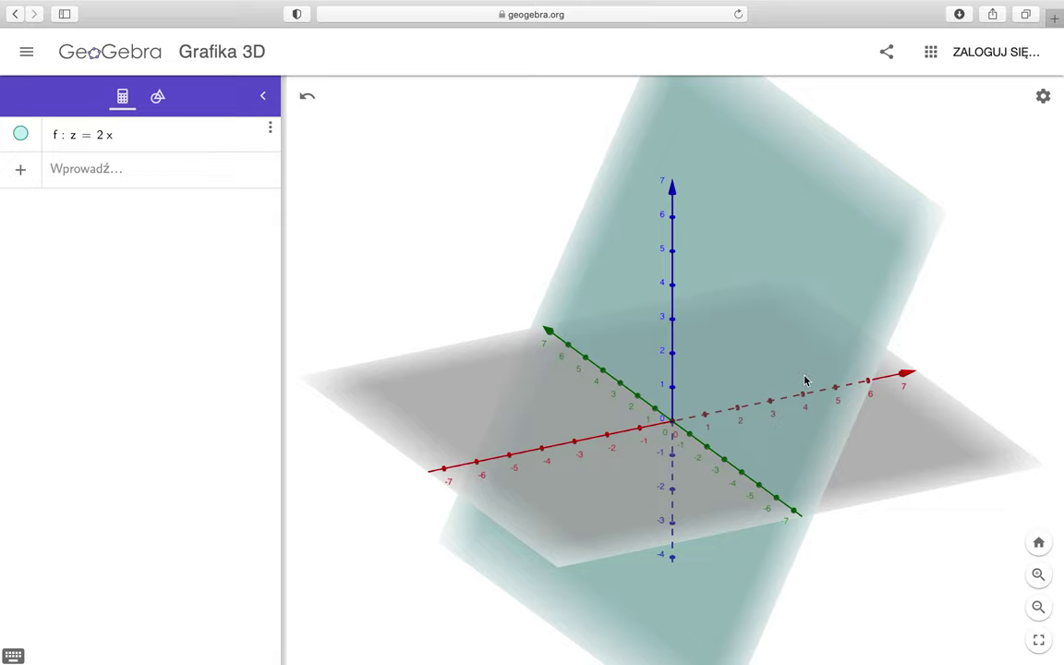
pyautogui.click(80, 179)
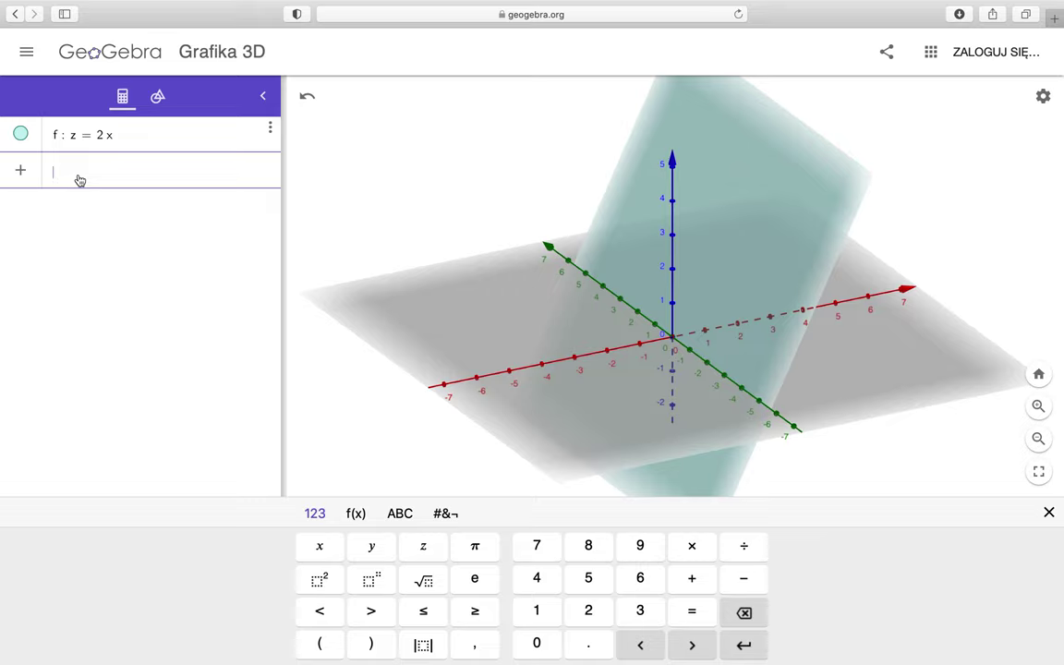
# Add plane g: z = 2y and rotate the scene to compare it with f.
pyautogui.write('z = 2y')
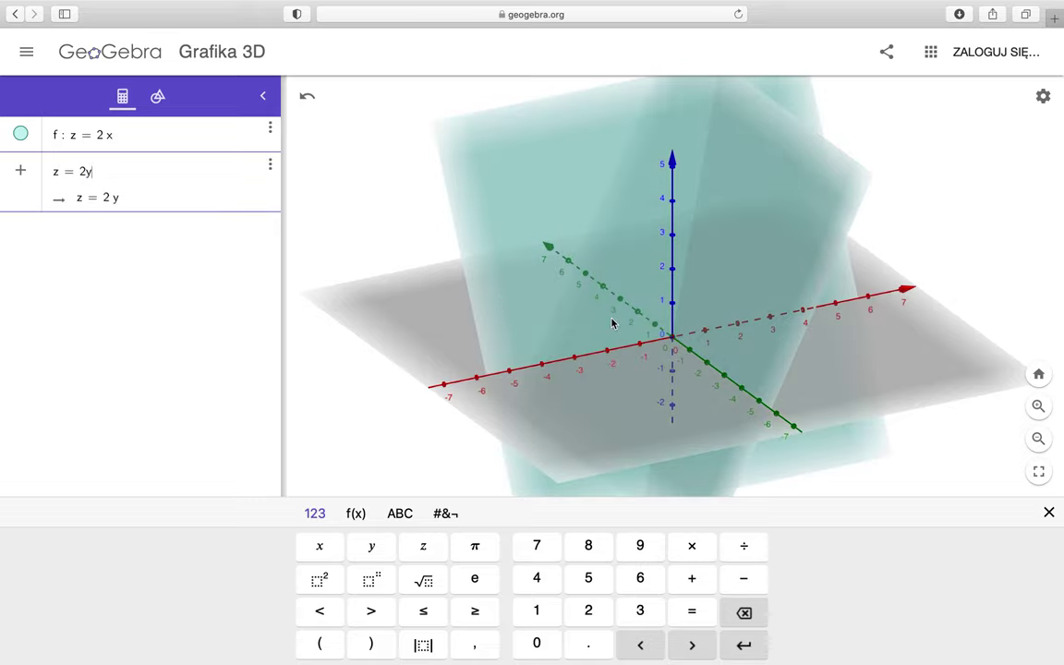
pyautogui.press('Return')
pyautogui.moveTo(594, 328); pyautogui.dragTo(552, 305)
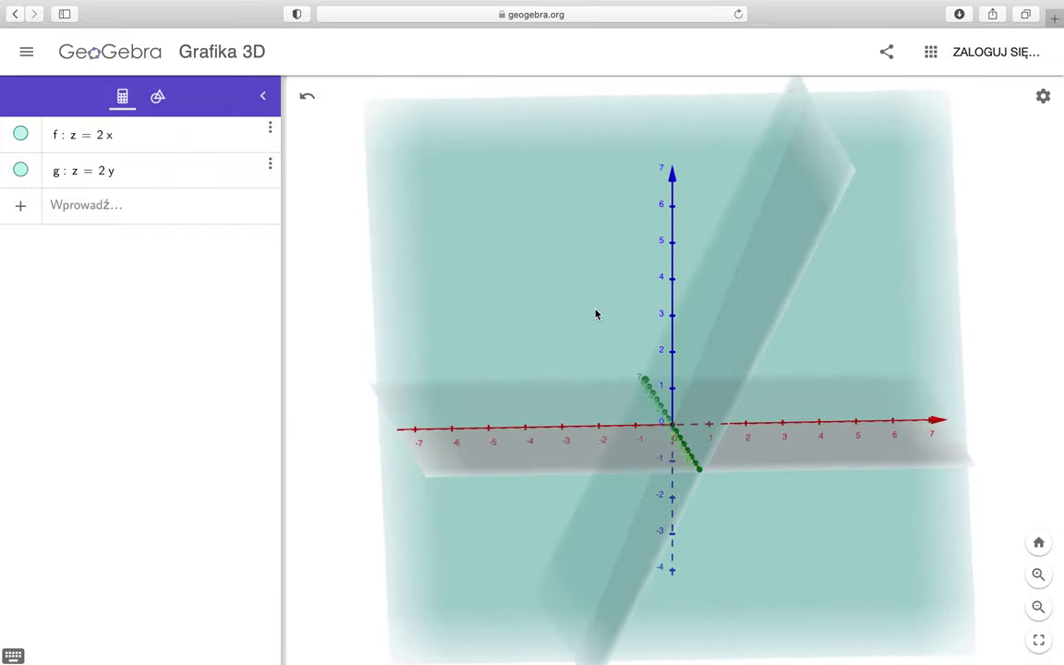
pyautogui.moveTo(587, 311); pyautogui.dragTo(528, 311)
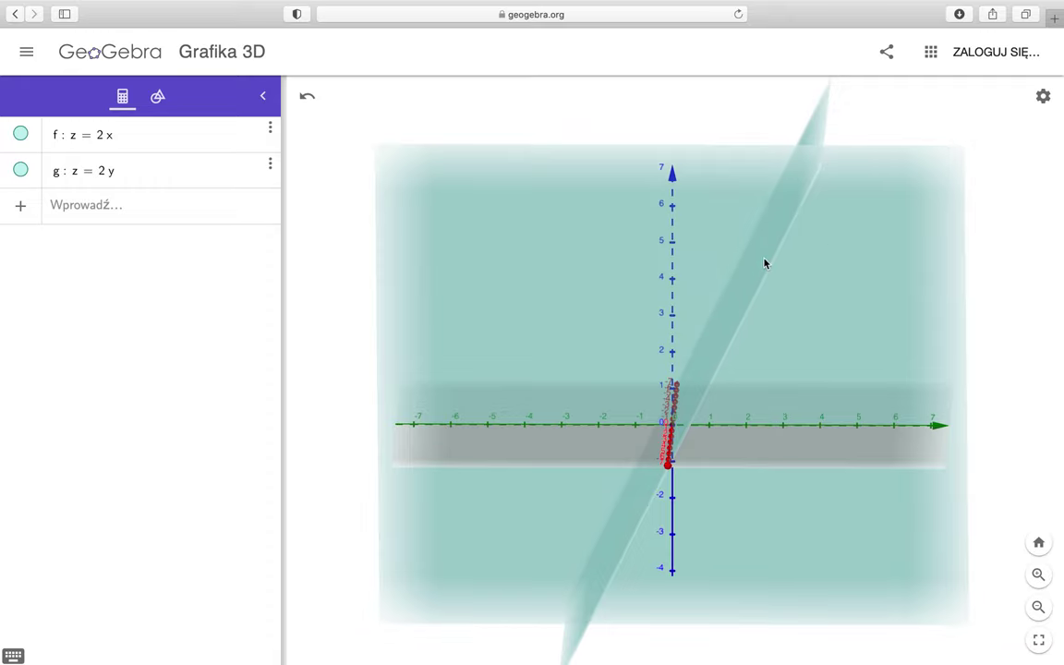
pyautogui.moveTo(765, 263)
pyautogui.mouseDown()
pyautogui.moveTo(802, 278)
pyautogui.moveTo(739, 287)
pyautogui.moveTo(772, 240)
pyautogui.moveTo(767, 260)
pyautogui.mouseUp()
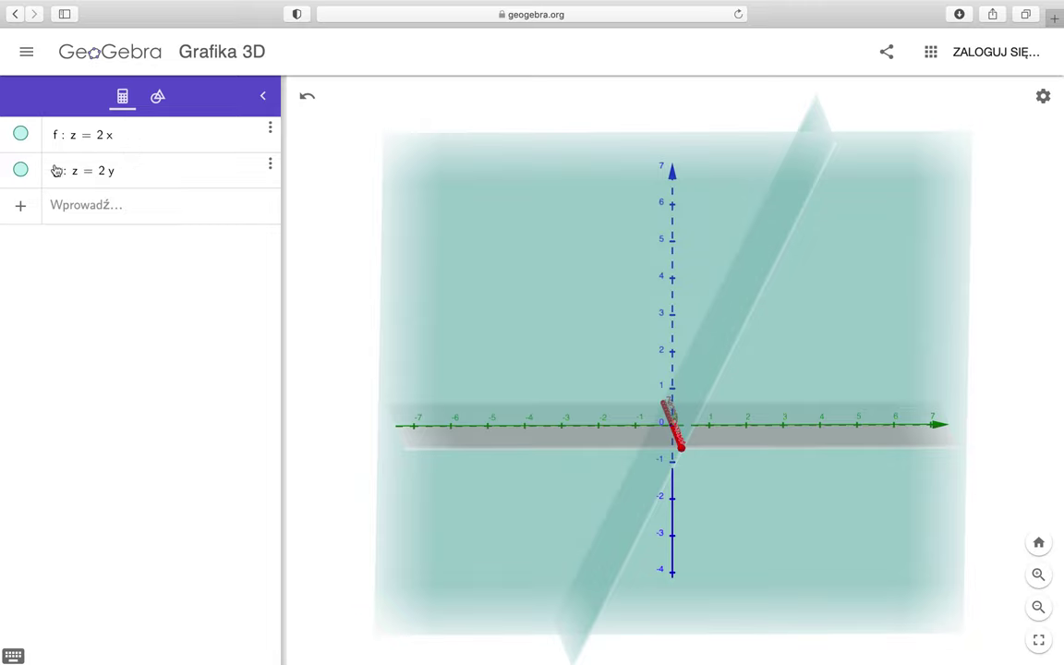
# Delete plane g, extend f to z = 2x + 2y, and orbit to inspect it.
pyautogui.click(268, 167)
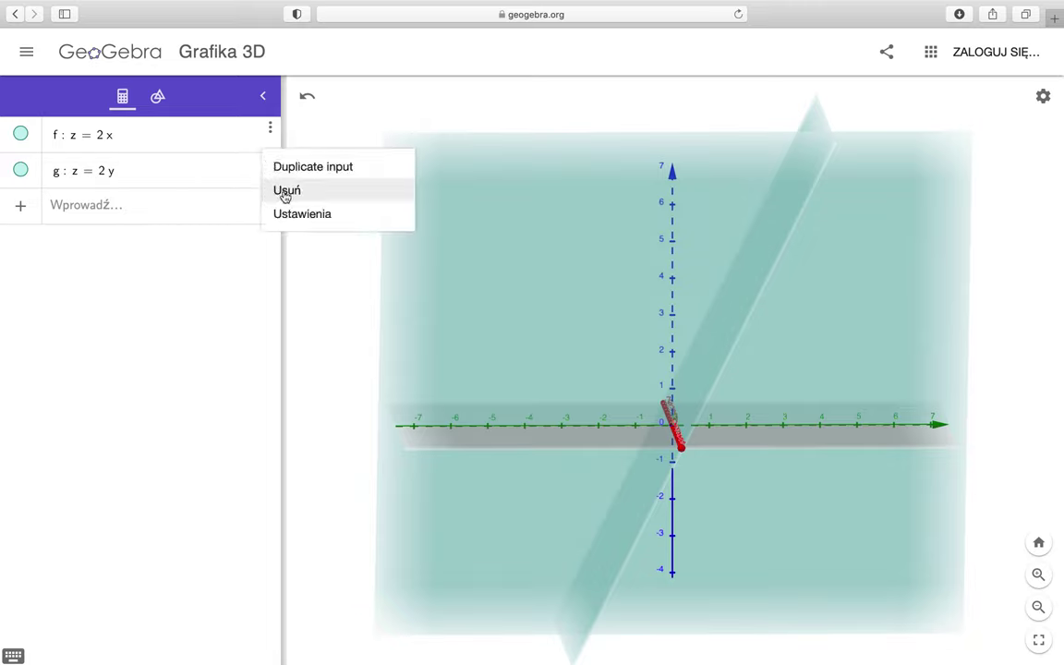
pyautogui.click(286, 192)
pyautogui.click(157, 136)
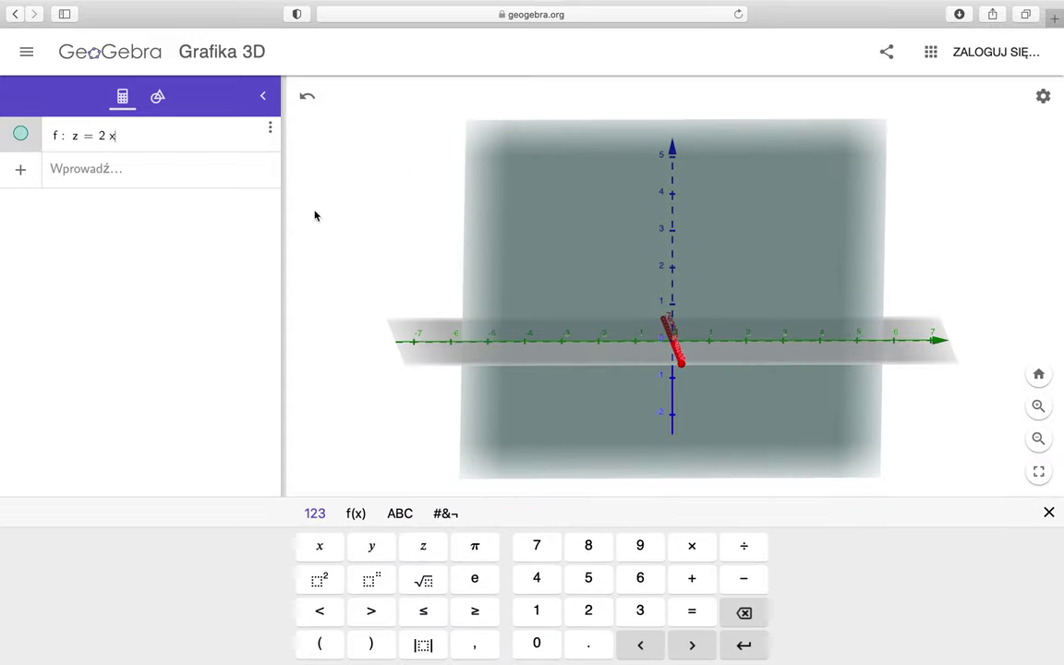
pyautogui.moveTo(314, 216); pyautogui.dragTo(379, 218)
pyautogui.click(138, 135)
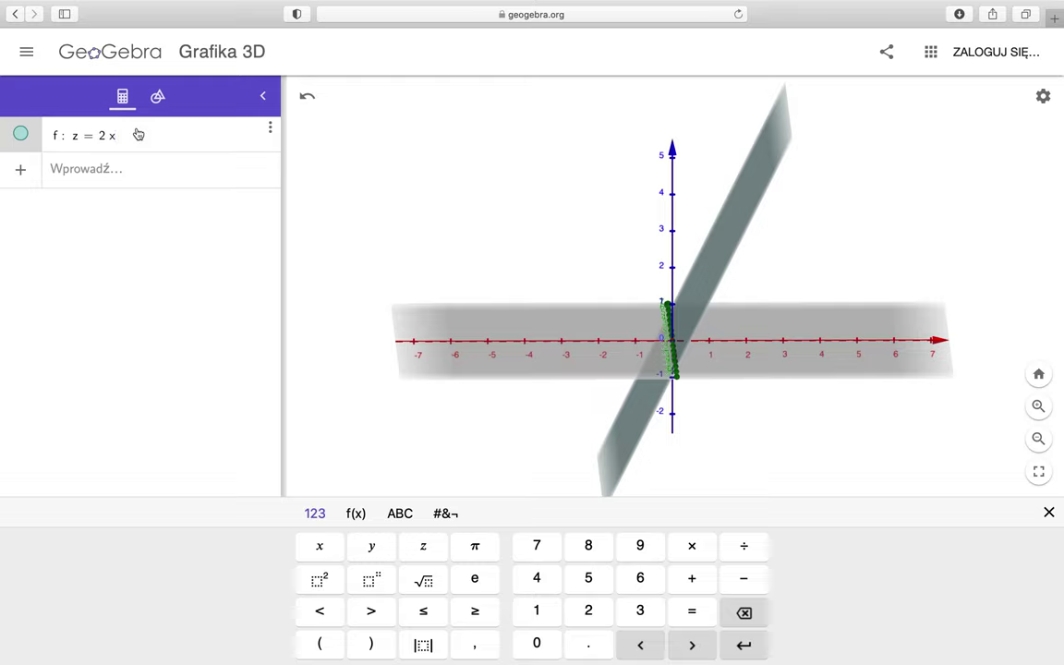
pyautogui.write('+ ')
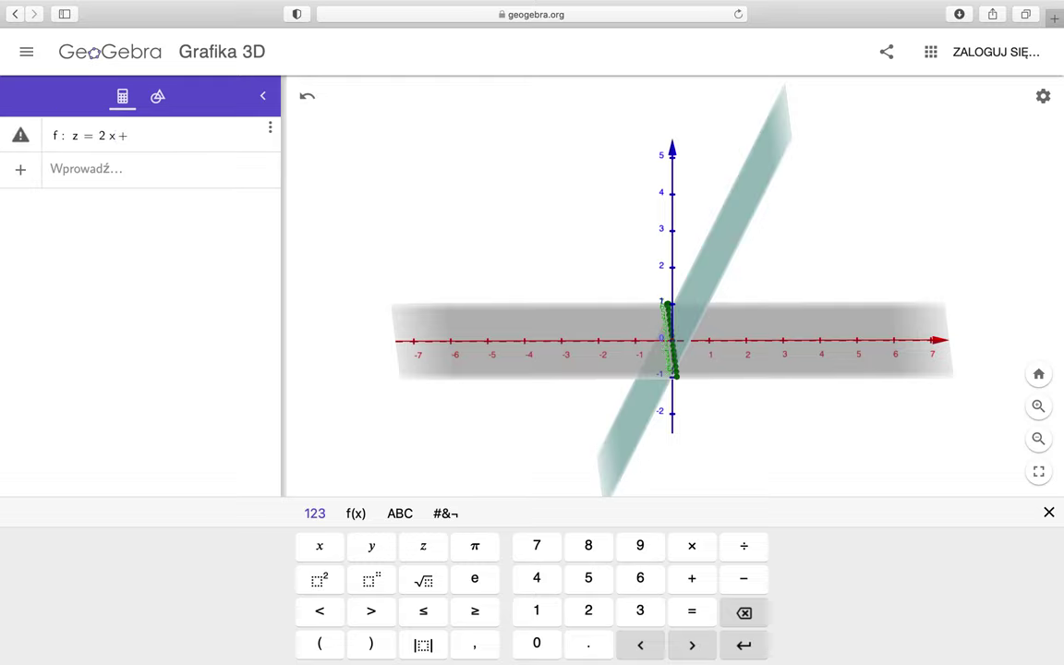
pyautogui.write('2y')
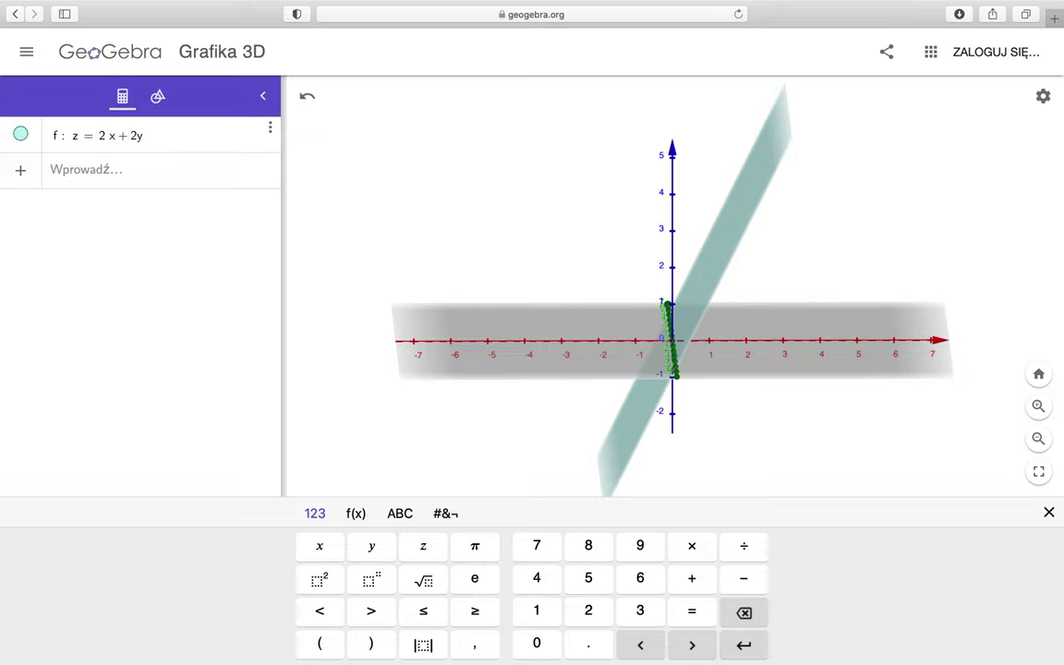
pyautogui.press('Return')
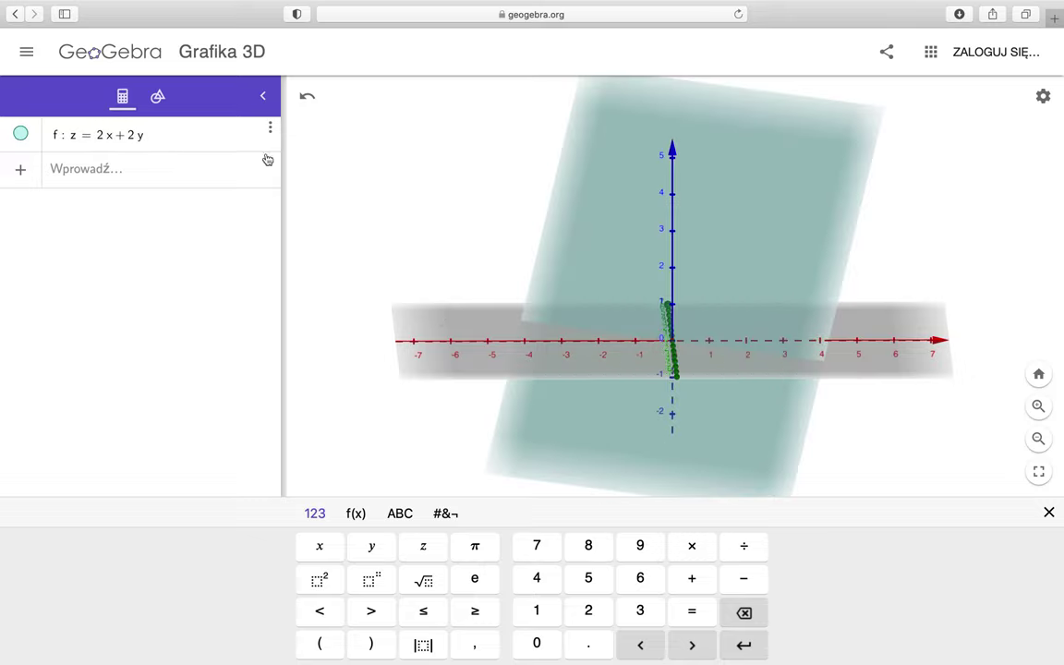
pyautogui.moveTo(793, 396); pyautogui.dragTo(760, 404)
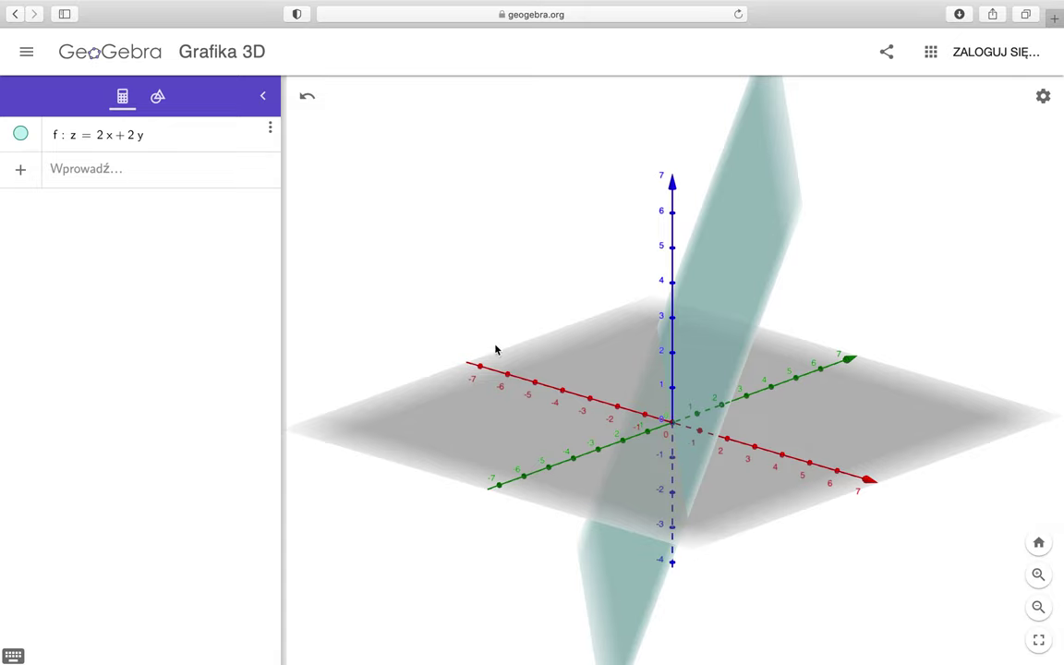
# Change f's x coefficient to 3, giving z = 3x + 2y, and orbit the view.
pyautogui.click(106, 135)
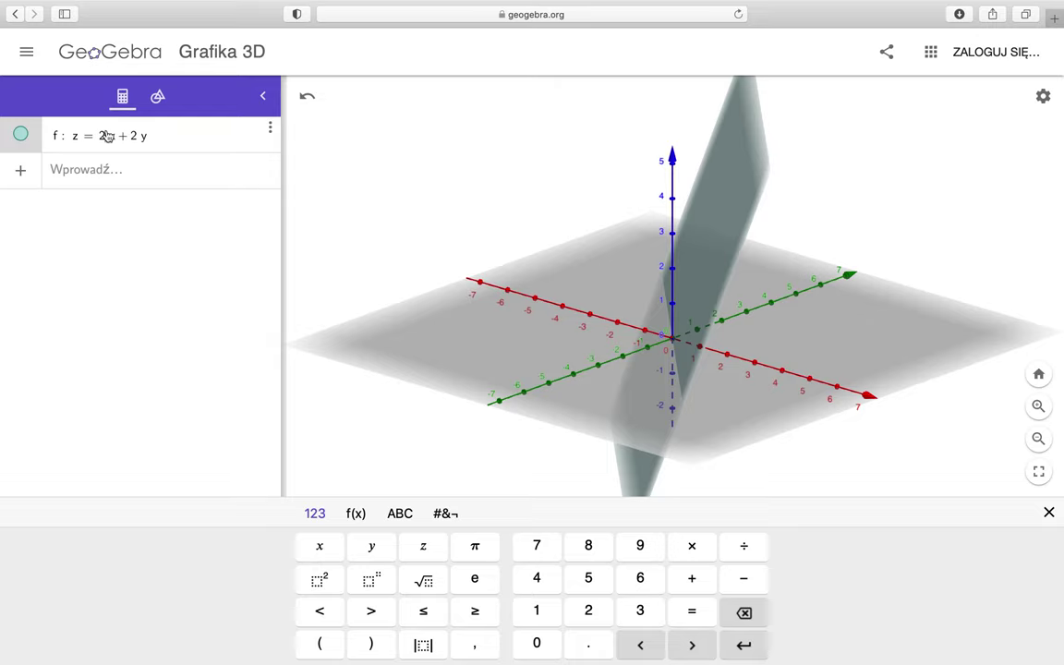
pyautogui.press('BackSpace')
pyautogui.write('3')
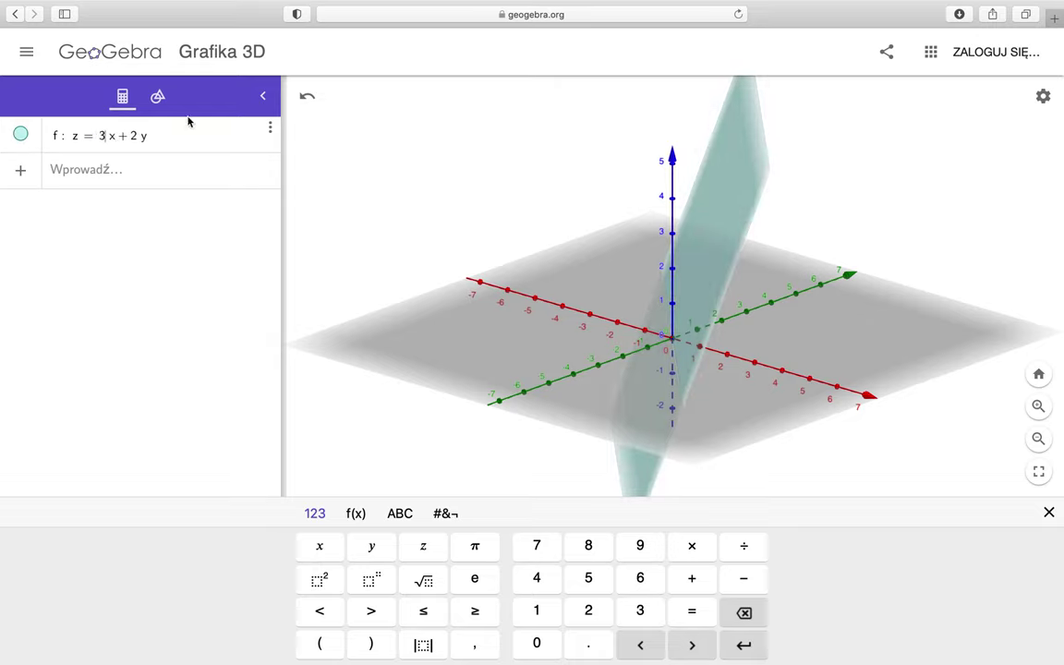
pyautogui.click(161, 139)
pyautogui.press('Return')
pyautogui.moveTo(694, 323); pyautogui.dragTo(719, 316)
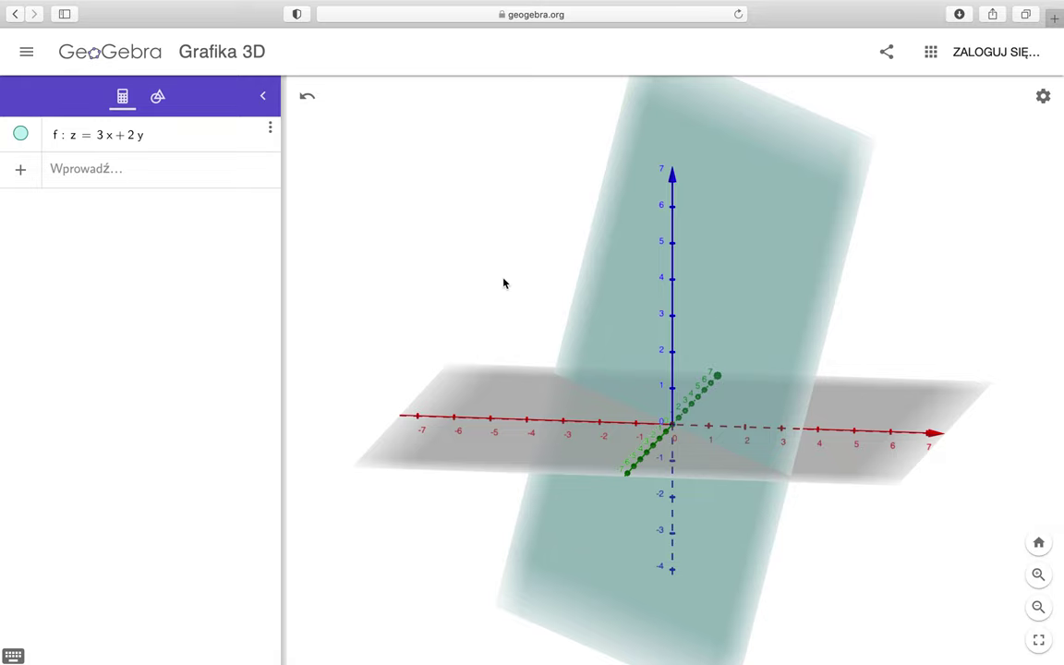
pyautogui.click(125, 136)
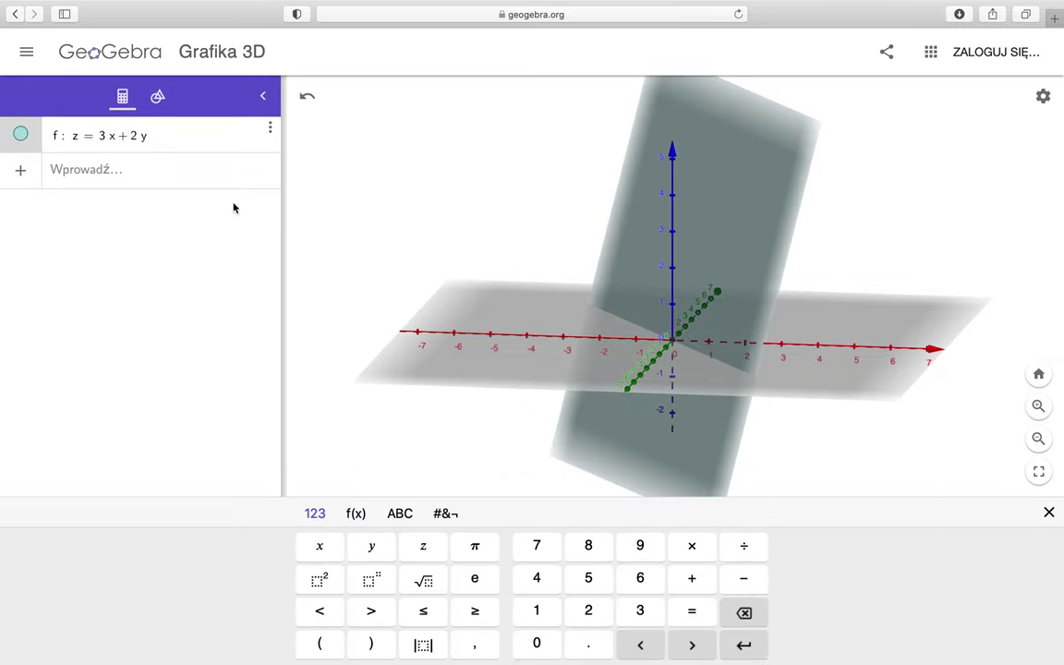
# Flip the y term's sign so f becomes z = 3x − 2y, viewed from above.
pyautogui.press('BackSpace')
pyautogui.write('-')
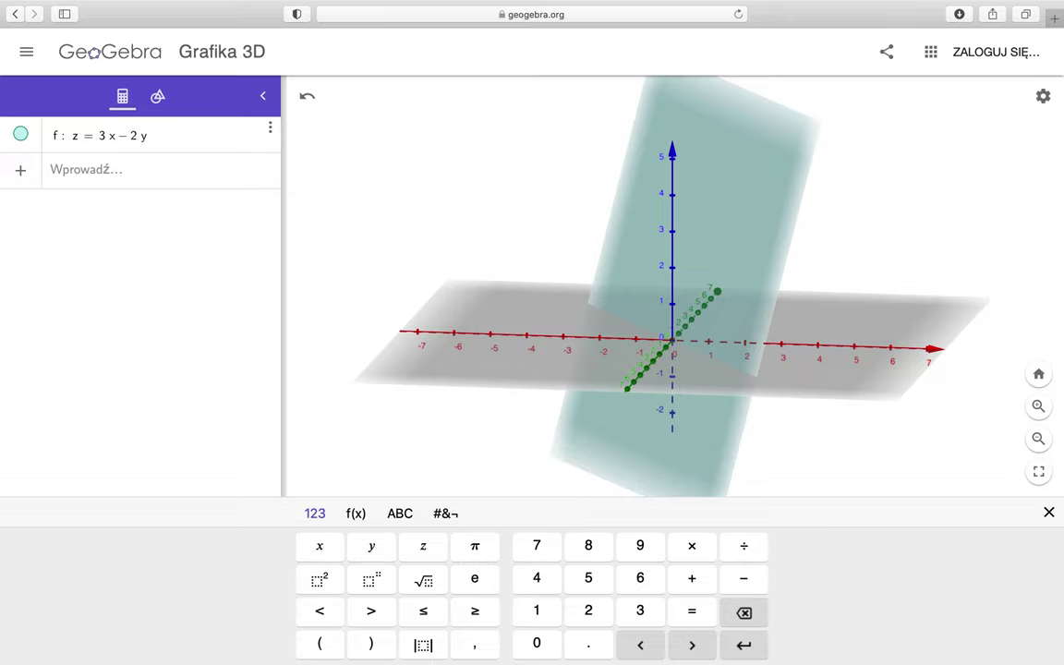
pyautogui.press('Return')
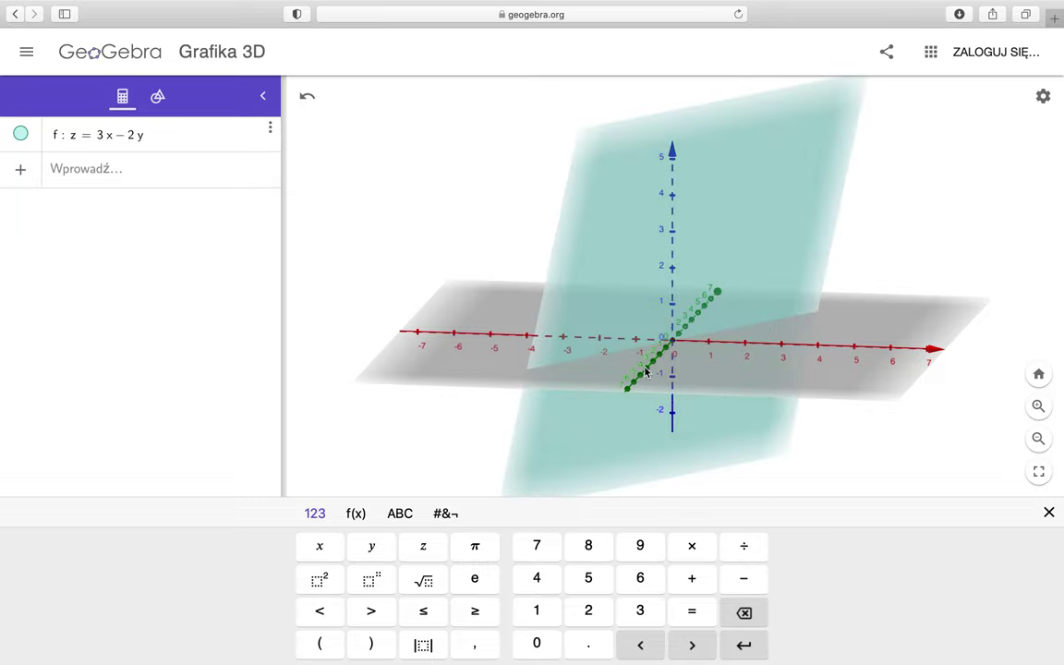
pyautogui.moveTo(644, 371); pyautogui.dragTo(696, 363)
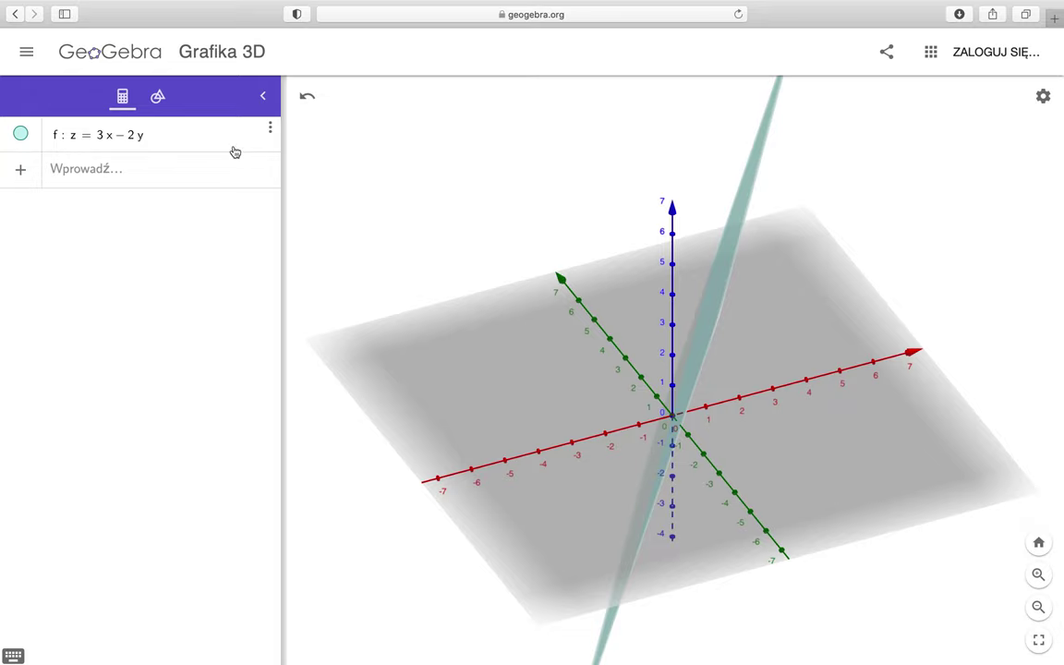
# Reduce f to z = x² and view the parabolic cylinder from several angles.
pyautogui.click(159, 134)
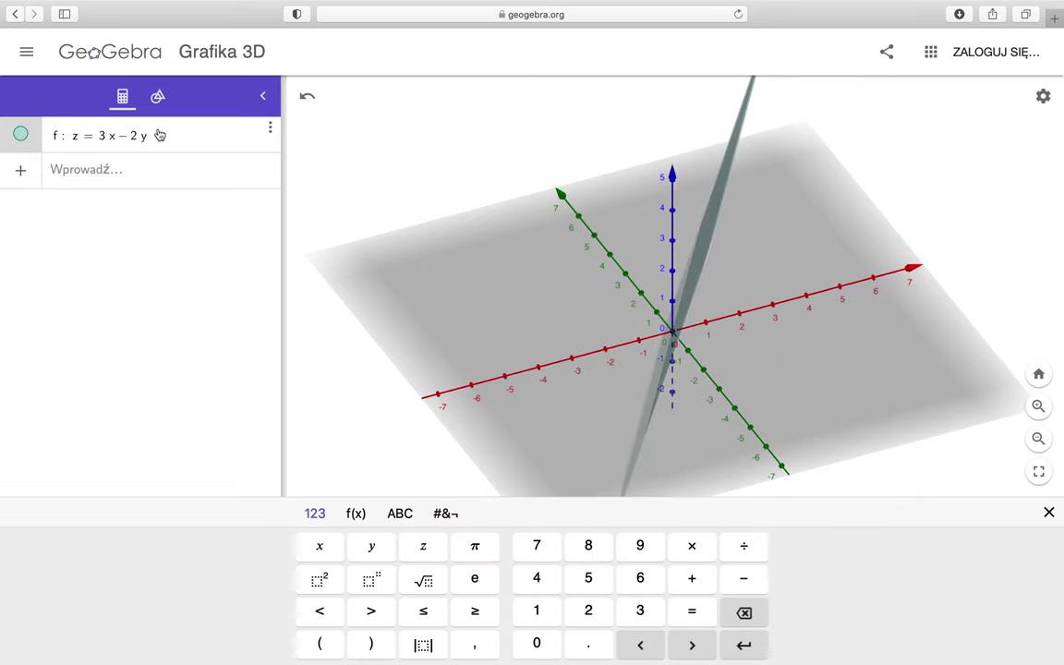
pyautogui.press('BackSpace')
pyautogui.press('BackSpace')
pyautogui.press('BackSpace')
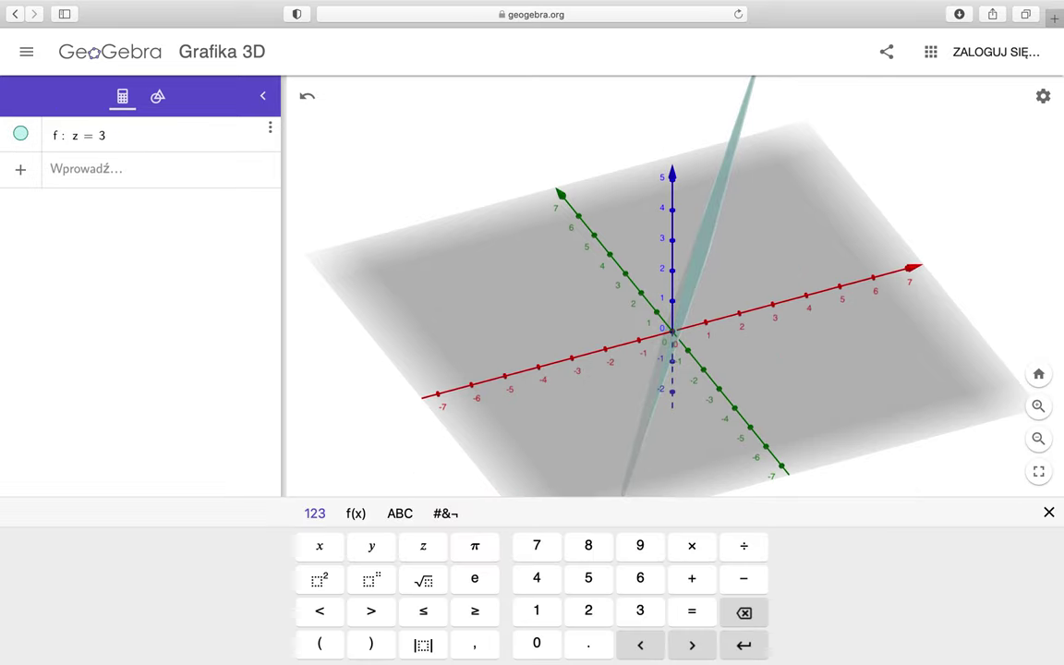
pyautogui.press('BackSpace')
pyautogui.write('x²')
pyautogui.press('Return')
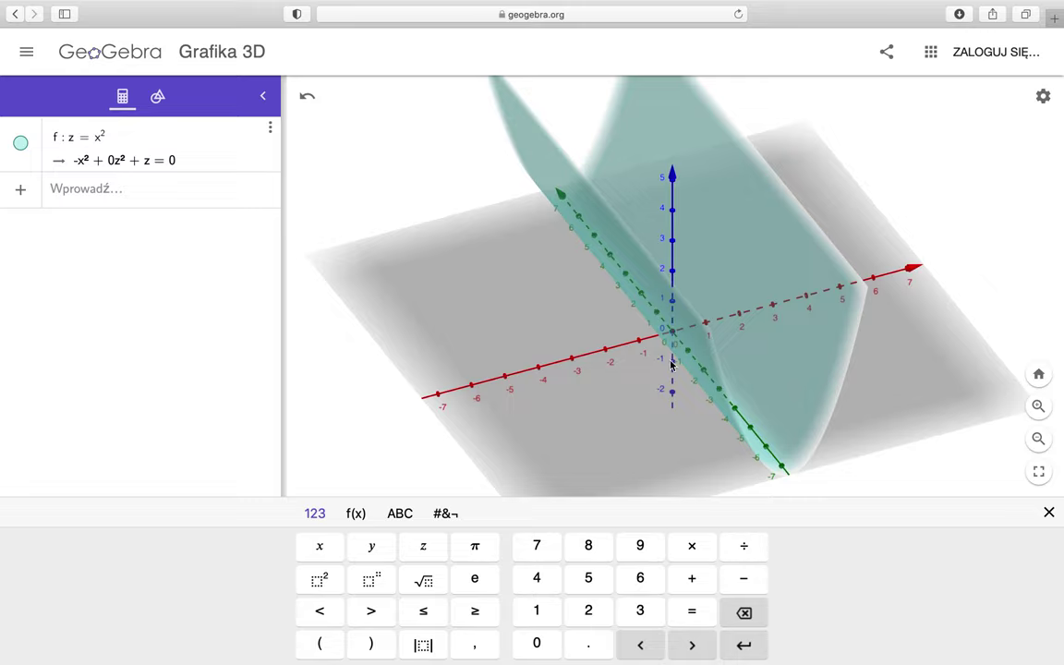
pyautogui.moveTo(541, 315); pyautogui.dragTo(647, 348)
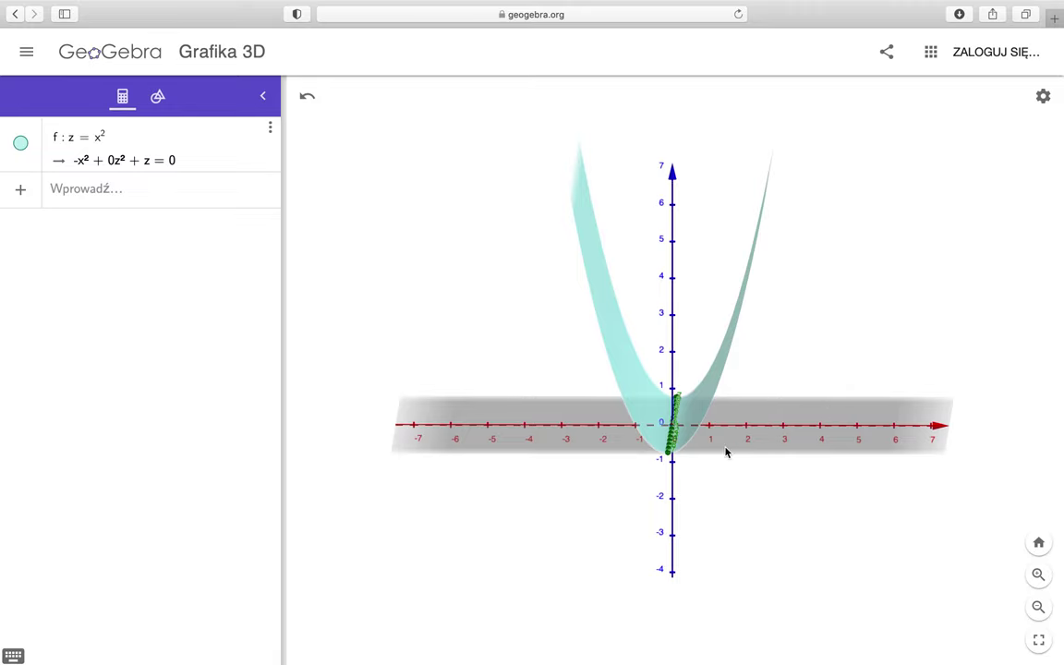
pyautogui.moveTo(665, 443); pyautogui.dragTo(666, 432)
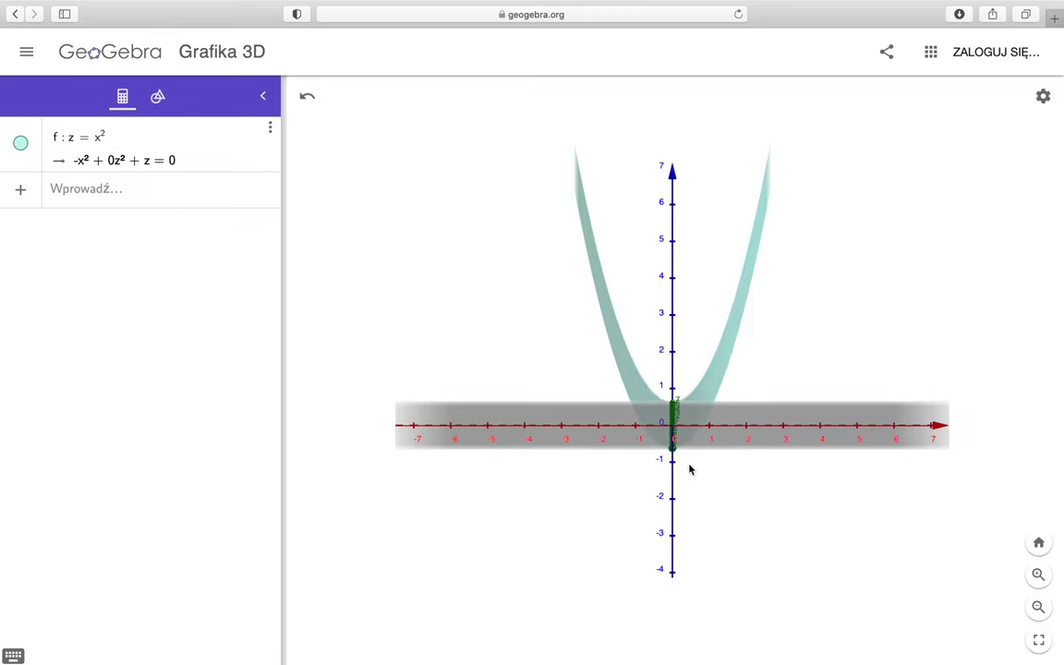
pyautogui.moveTo(688, 470)
pyautogui.mouseDown()
pyautogui.moveTo(686, 503)
pyautogui.moveTo(690, 465)
pyautogui.moveTo(689, 474)
pyautogui.mouseUp()
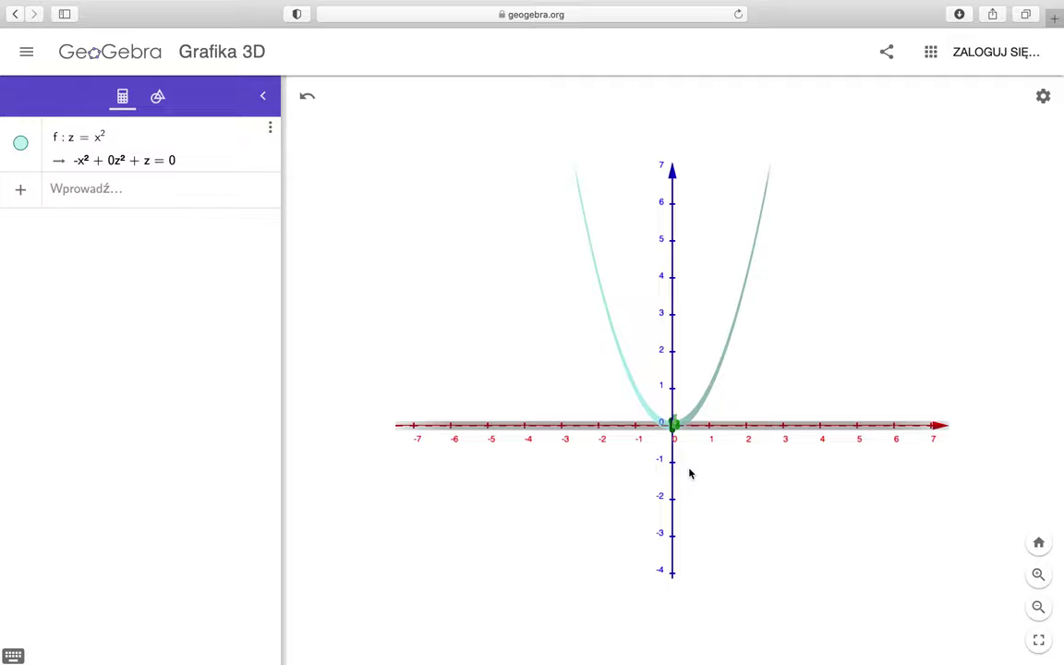
pyautogui.moveTo(689, 472)
pyautogui.mouseDown()
pyautogui.moveTo(741, 482)
pyautogui.moveTo(717, 494)
pyautogui.moveTo(667, 467)
pyautogui.moveTo(702, 495)
pyautogui.moveTo(673, 487)
pyautogui.moveTo(712, 484)
pyautogui.moveTo(686, 476)
pyautogui.mouseUp()
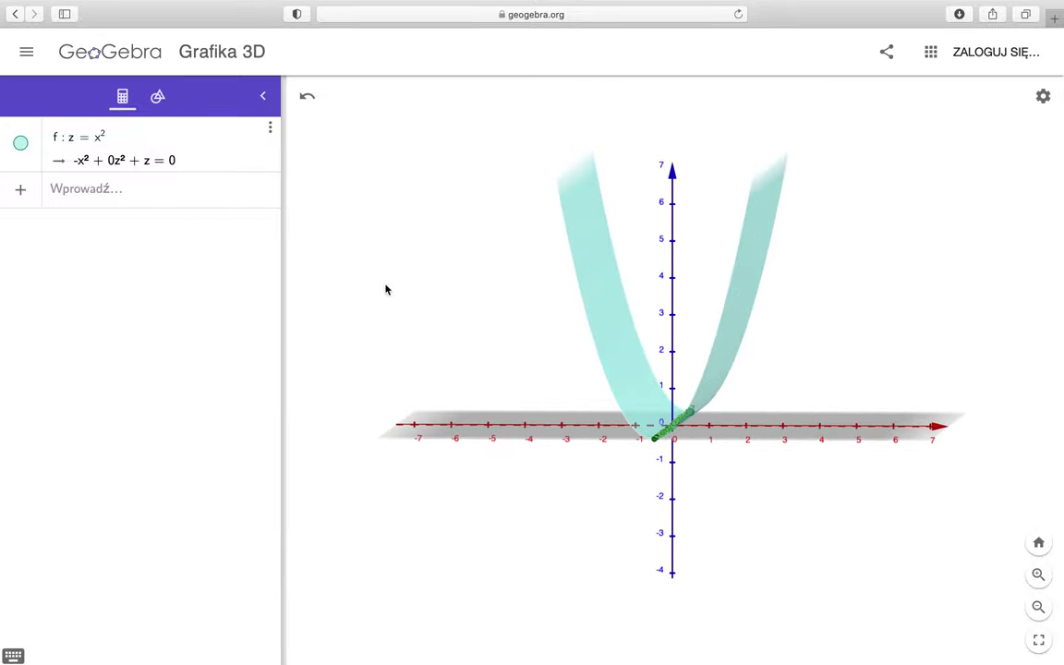
pyautogui.click(129, 141)
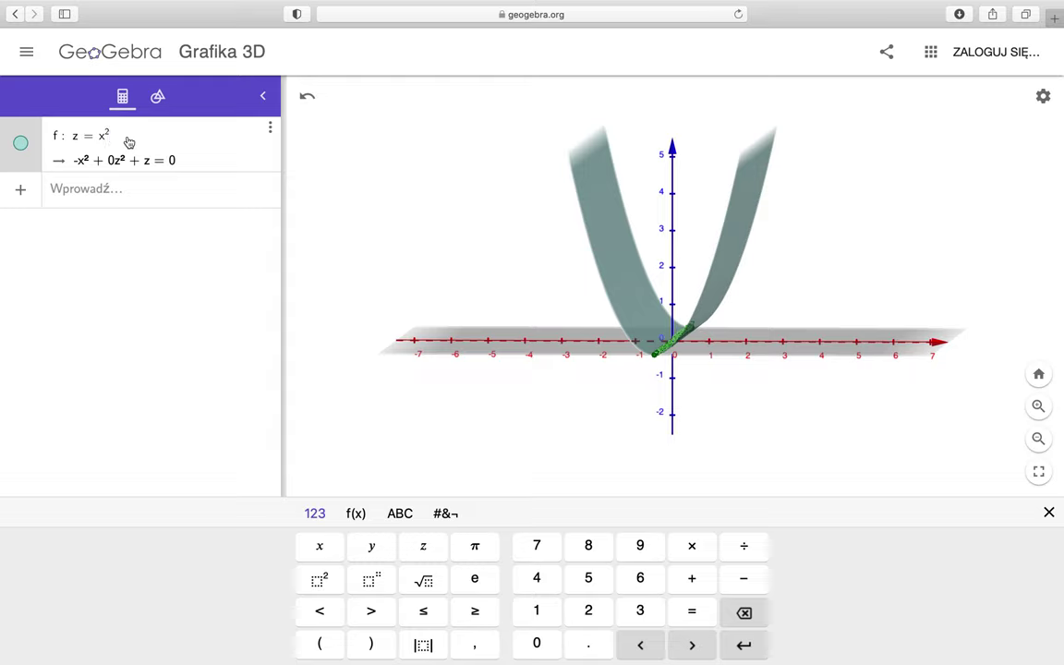
# Add +y² to f, giving the paraboloid z = x² + y², and orbit around the bowl.
pyautogui.write('+y')
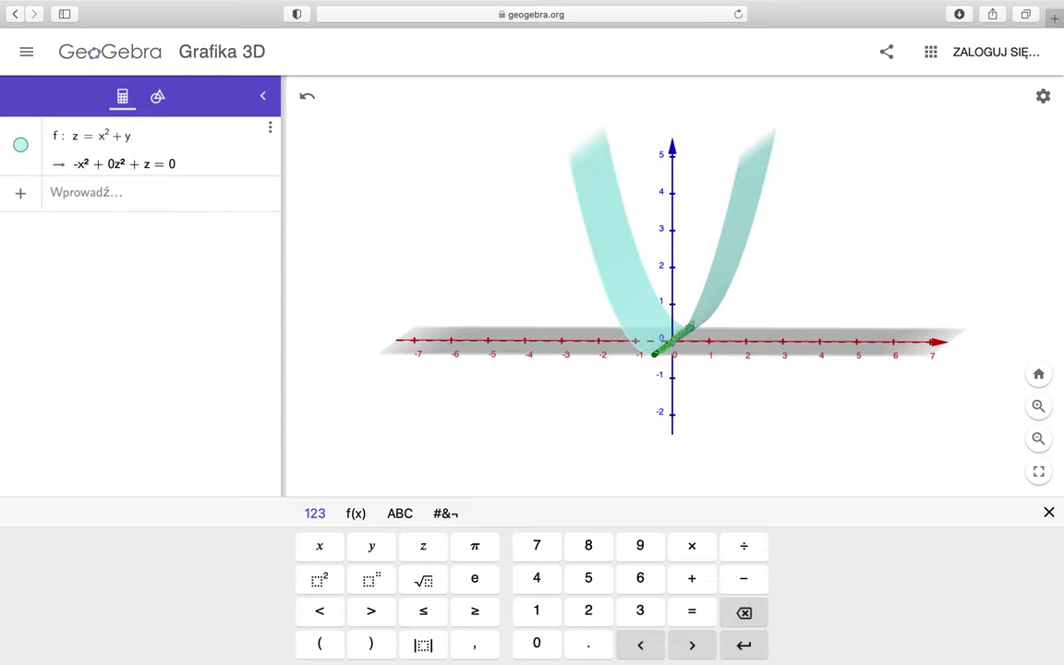
pyautogui.write('^2')
pyautogui.press('Return')
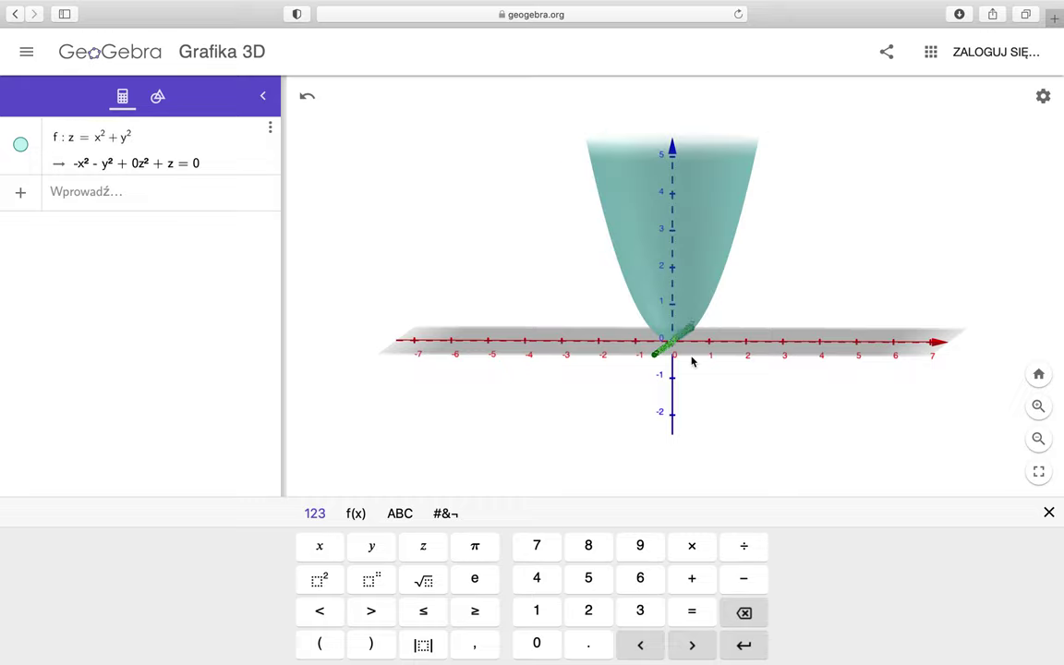
pyautogui.moveTo(625, 323); pyautogui.dragTo(690, 361)
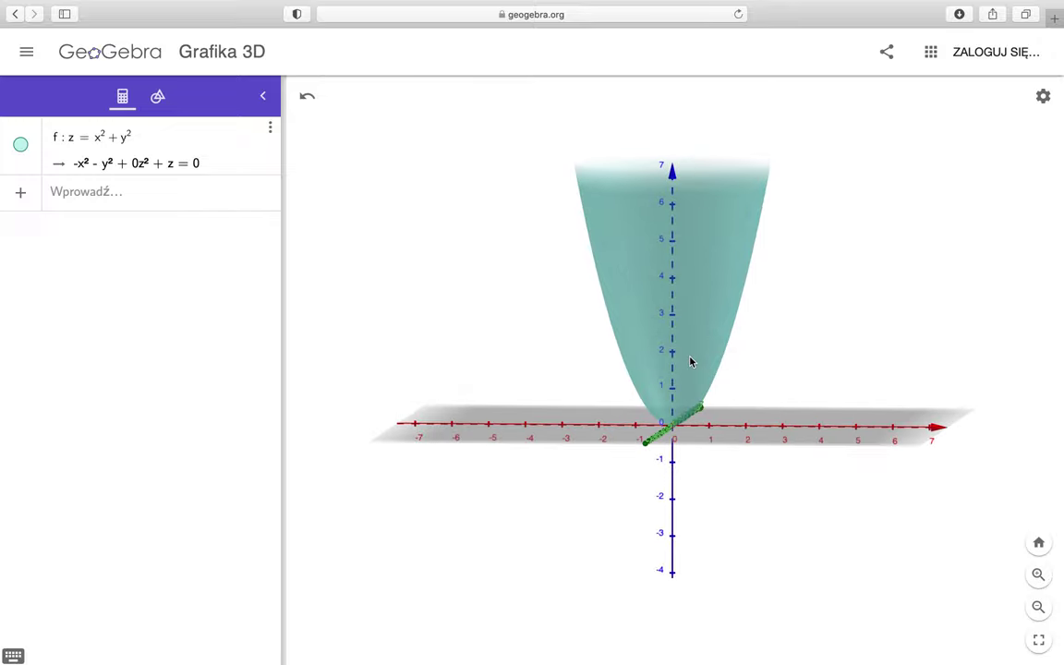
pyautogui.moveTo(881, 363)
pyautogui.mouseDown()
pyautogui.moveTo(806, 368)
pyautogui.moveTo(831, 380)
pyautogui.moveTo(884, 356)
pyautogui.moveTo(861, 378)
pyautogui.moveTo(822, 366)
pyautogui.moveTo(866, 373)
pyautogui.moveTo(889, 362)
pyautogui.mouseUp()
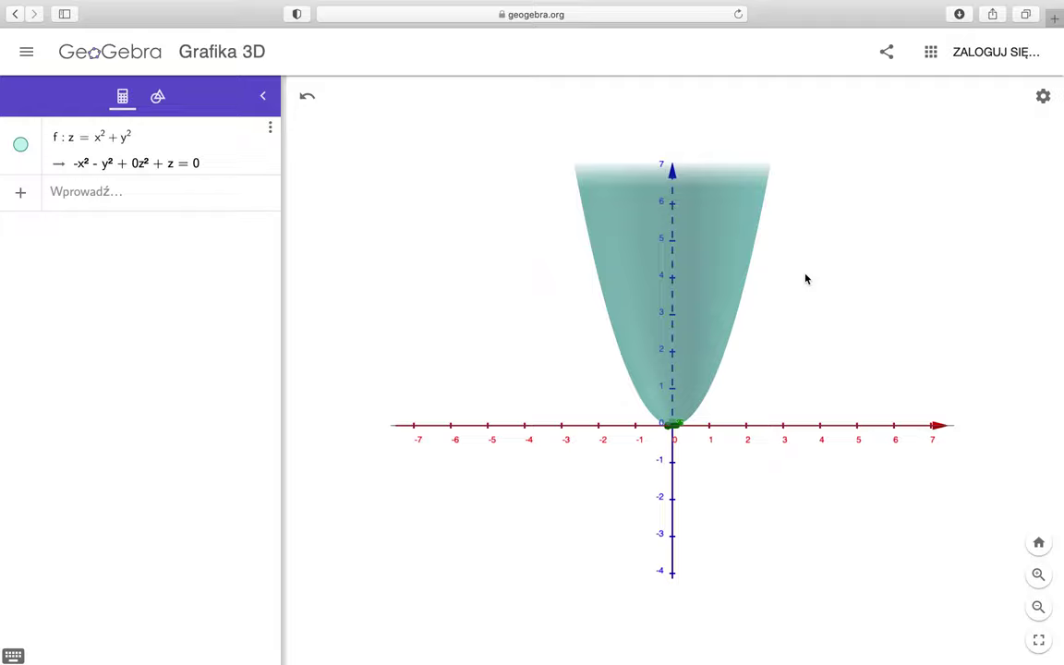
pyautogui.moveTo(806, 279)
pyautogui.mouseDown()
pyautogui.moveTo(809, 347)
pyautogui.moveTo(793, 276)
pyautogui.moveTo(795, 302)
pyautogui.moveTo(823, 296)
pyautogui.moveTo(805, 279)
pyautogui.mouseUp()
pyautogui.moveTo(643, 310); pyautogui.dragTo(652, 348)
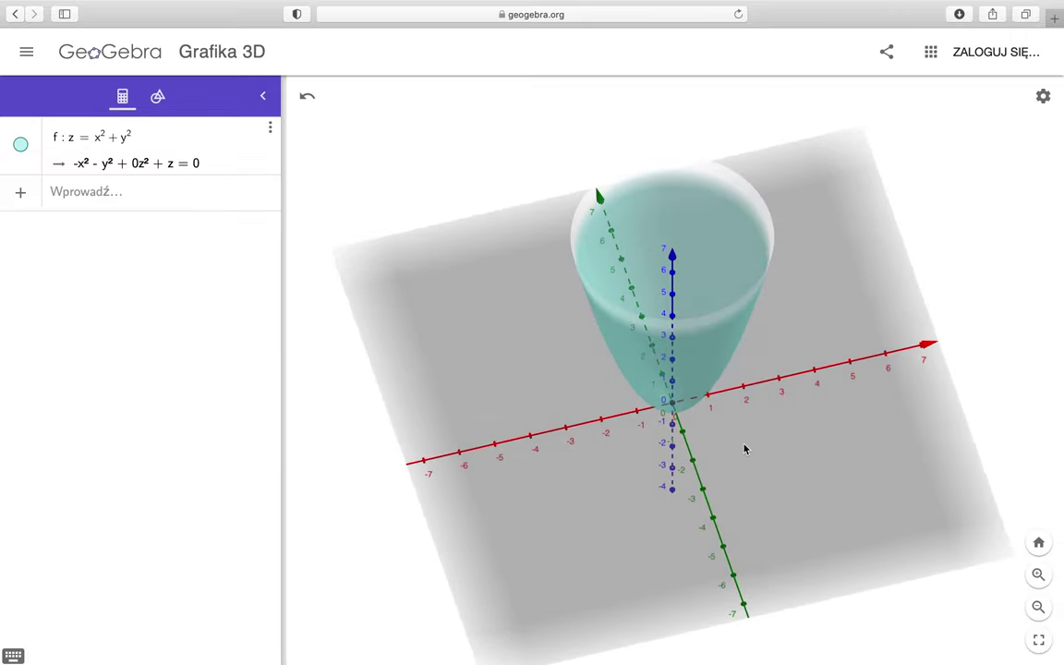
pyautogui.moveTo(722, 301); pyautogui.dragTo(714, 263)
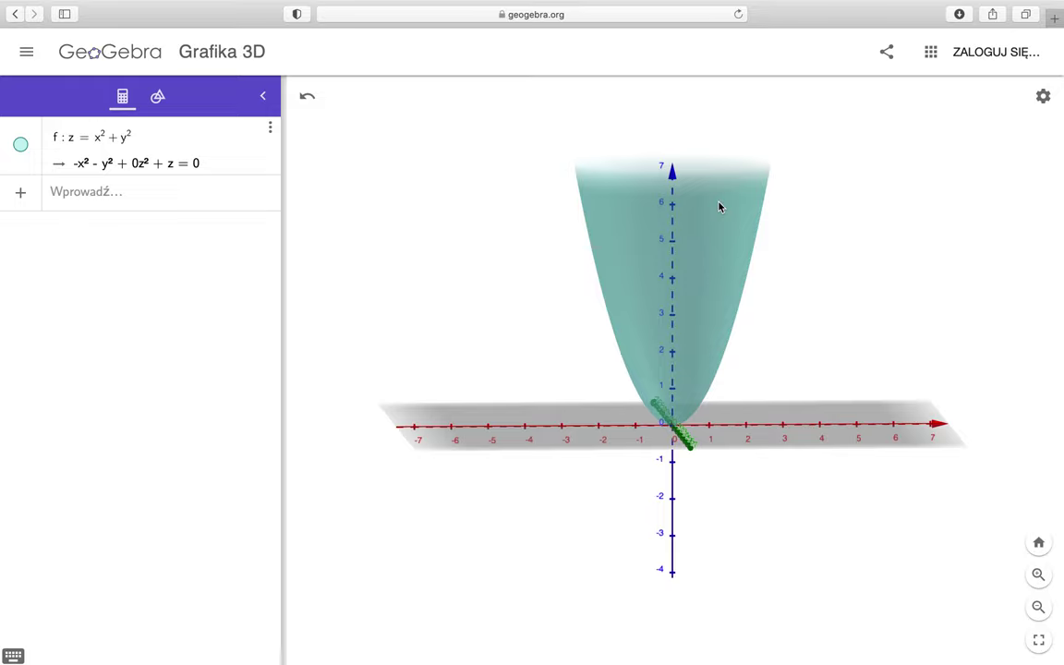
pyautogui.moveTo(757, 280)
pyautogui.mouseDown()
pyautogui.moveTo(748, 262)
pyautogui.moveTo(755, 289)
pyautogui.moveTo(749, 280)
pyautogui.mouseUp()
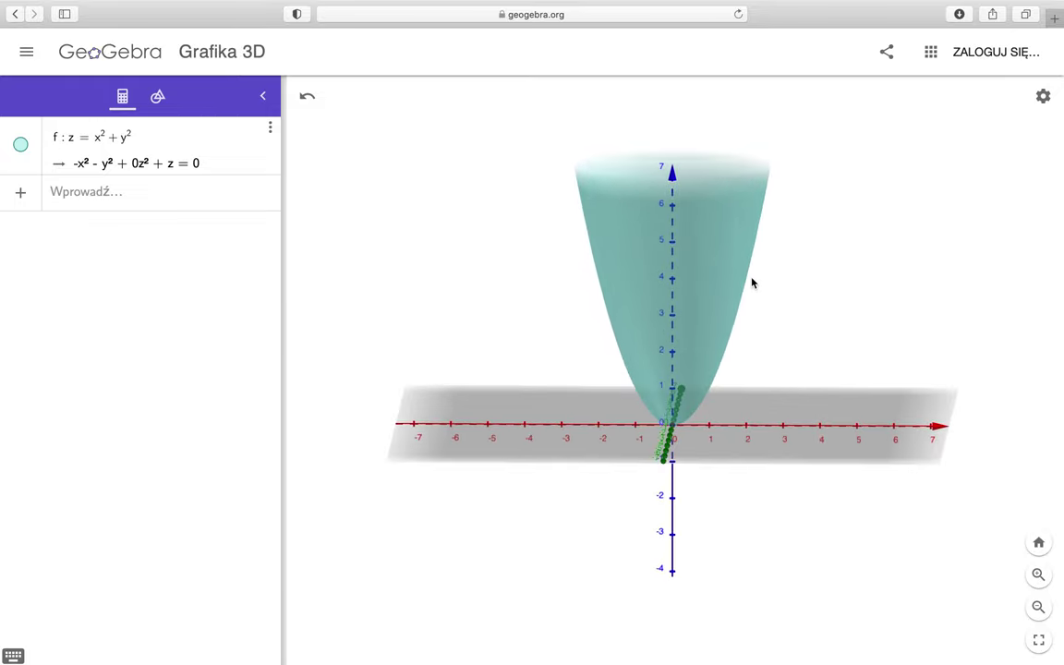
# Negate both squared terms so f becomes z = −x² − y², then view it from the front.
pyautogui.click(94, 138)
pyautogui.write('-')
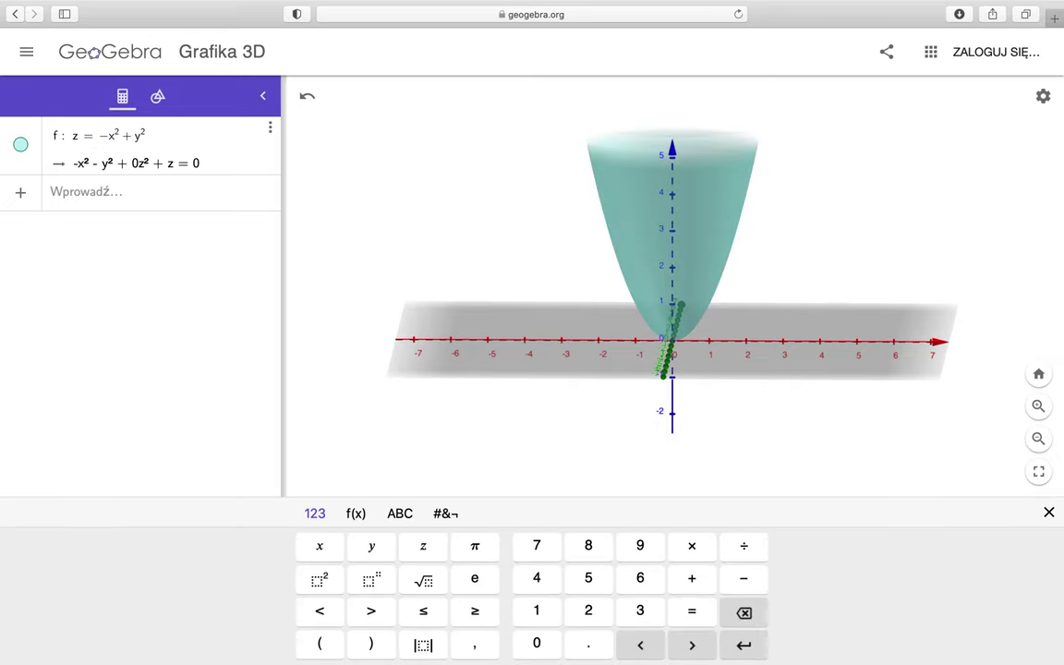
pyautogui.press('BackSpace')
pyautogui.write('-')
pyautogui.press('Return')
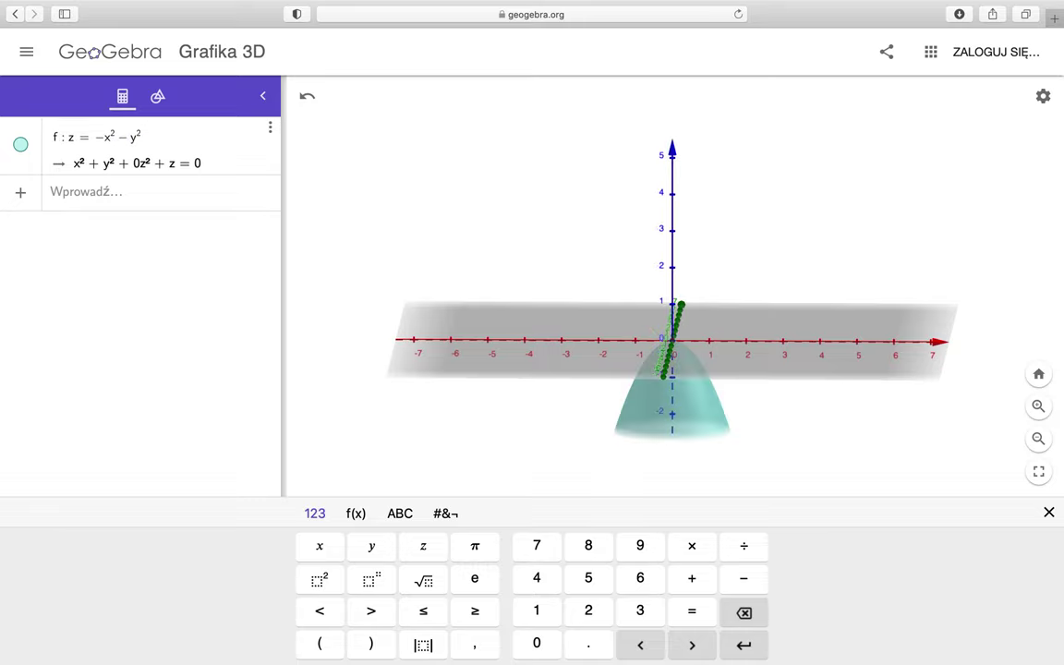
pyautogui.moveTo(598, 345)
pyautogui.mouseDown()
pyautogui.moveTo(647, 406)
pyautogui.moveTo(663, 383)
pyautogui.moveTo(649, 314)
pyautogui.moveTo(666, 380)
pyautogui.mouseUp()
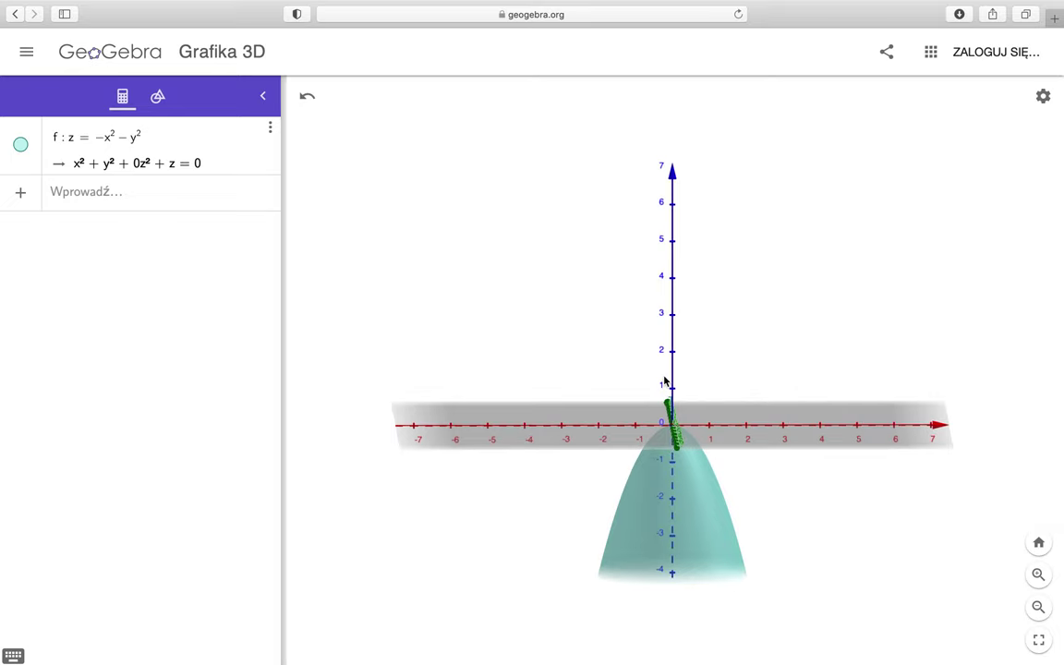
# Append + 5 to f so it reads z = −x² − y² + 5, then orbit to see the raised peak.
pyautogui.click(160, 138)
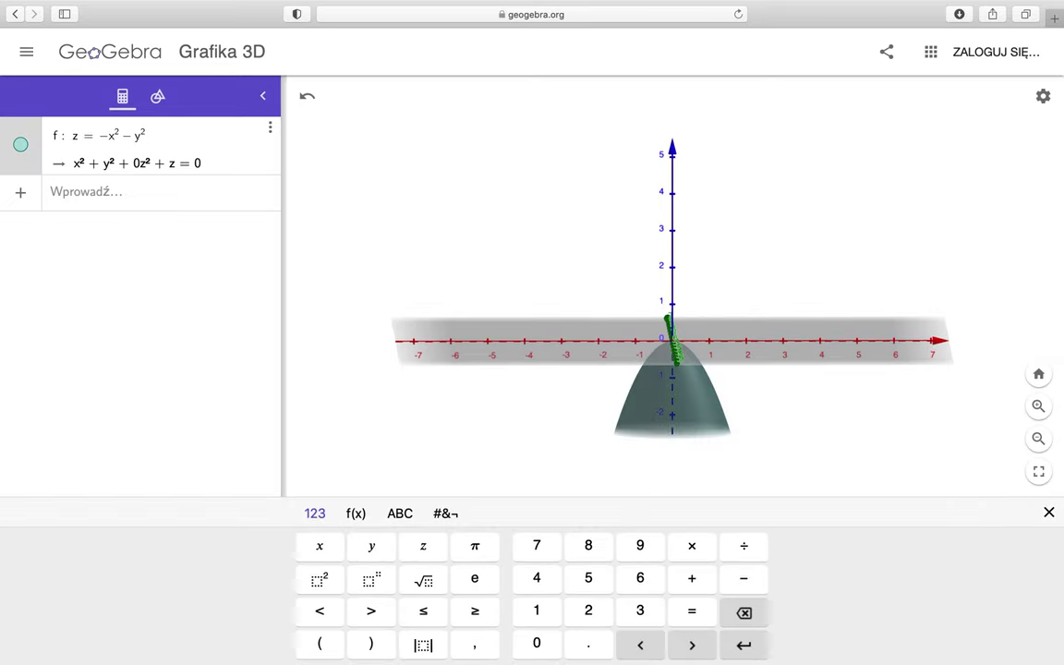
pyautogui.write('+ ')
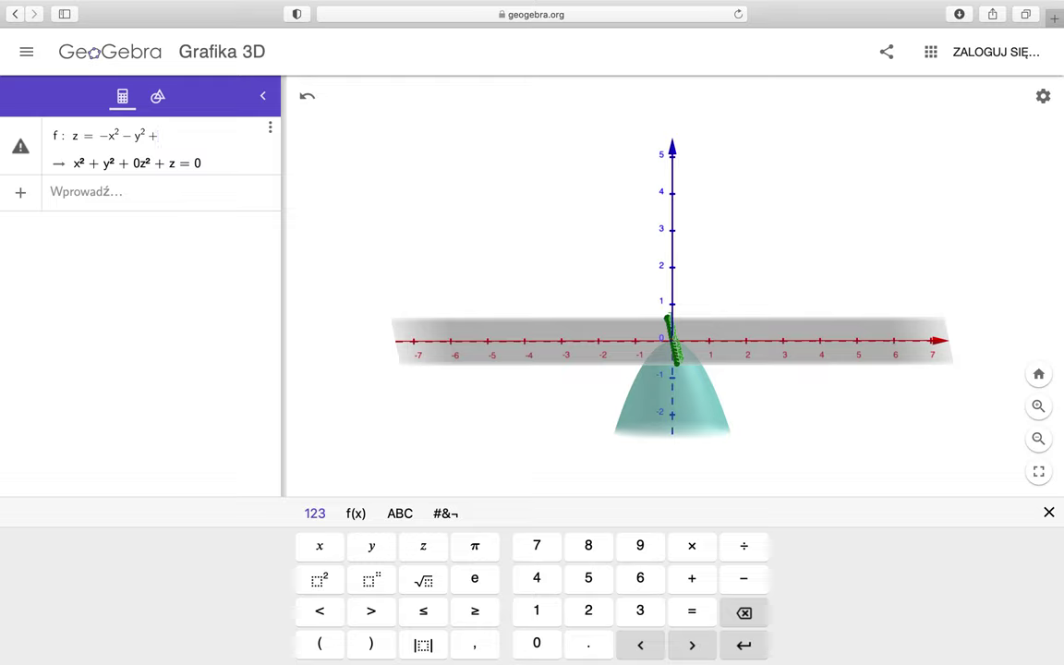
pyautogui.write('5')
pyautogui.press('Return')
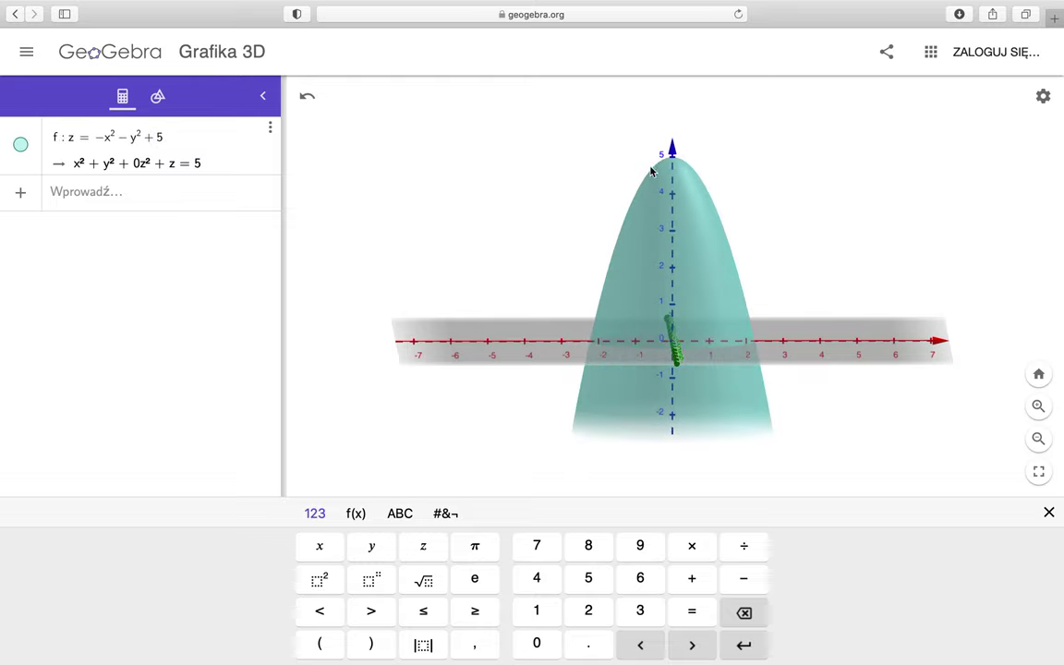
pyautogui.moveTo(652, 315)
pyautogui.mouseDown()
pyautogui.moveTo(658, 123)
pyautogui.moveTo(686, 340)
pyautogui.moveTo(654, 368)
pyautogui.moveTo(622, 328)
pyautogui.moveTo(633, 308)
pyautogui.moveTo(652, 320)
pyautogui.mouseUp()
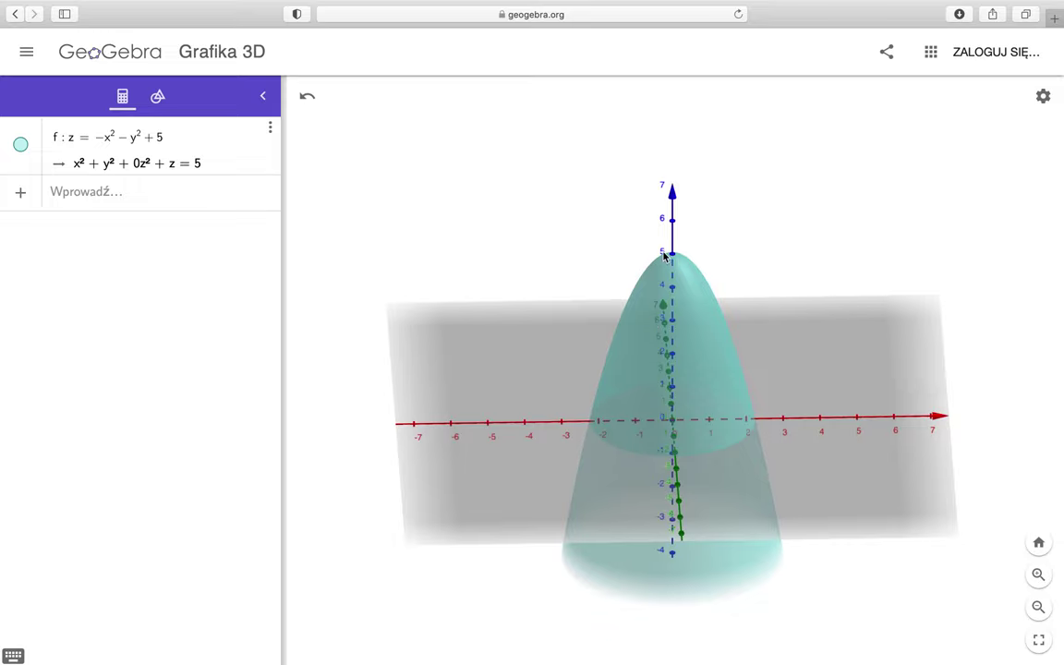
pyautogui.moveTo(661, 375)
pyautogui.mouseDown()
pyautogui.moveTo(636, 396)
pyautogui.moveTo(607, 380)
pyautogui.moveTo(601, 344)
pyautogui.moveTo(650, 379)
pyautogui.moveTo(682, 352)
pyautogui.moveTo(610, 397)
pyautogui.moveTo(646, 386)
pyautogui.moveTo(612, 356)
pyautogui.moveTo(646, 357)
pyautogui.moveTo(652, 382)
pyautogui.mouseUp()
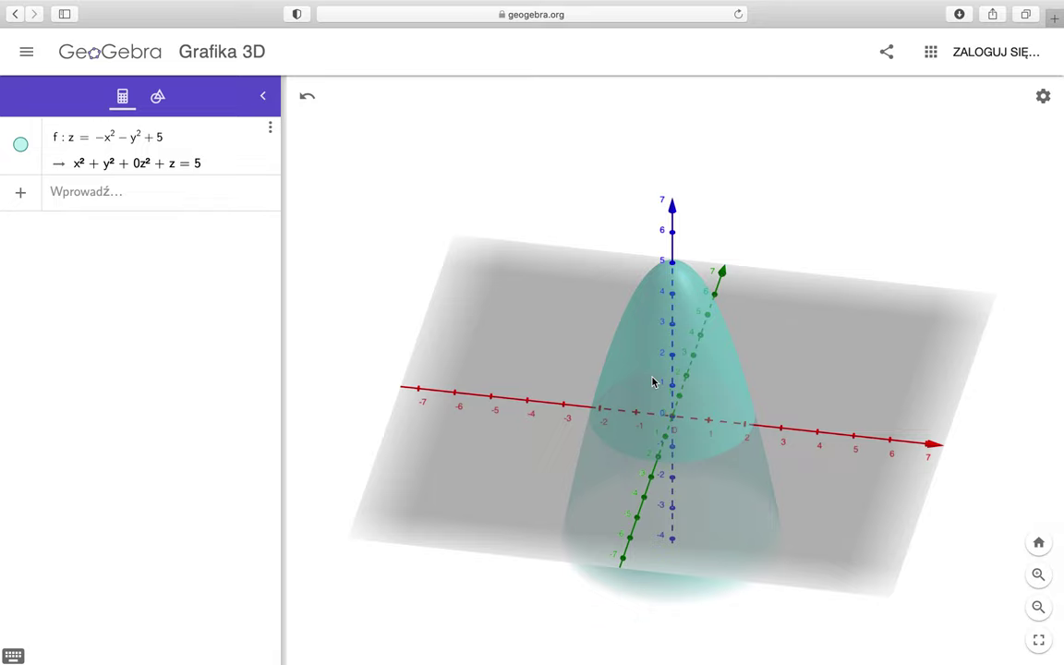
pyautogui.moveTo(651, 381); pyautogui.dragTo(749, 375)
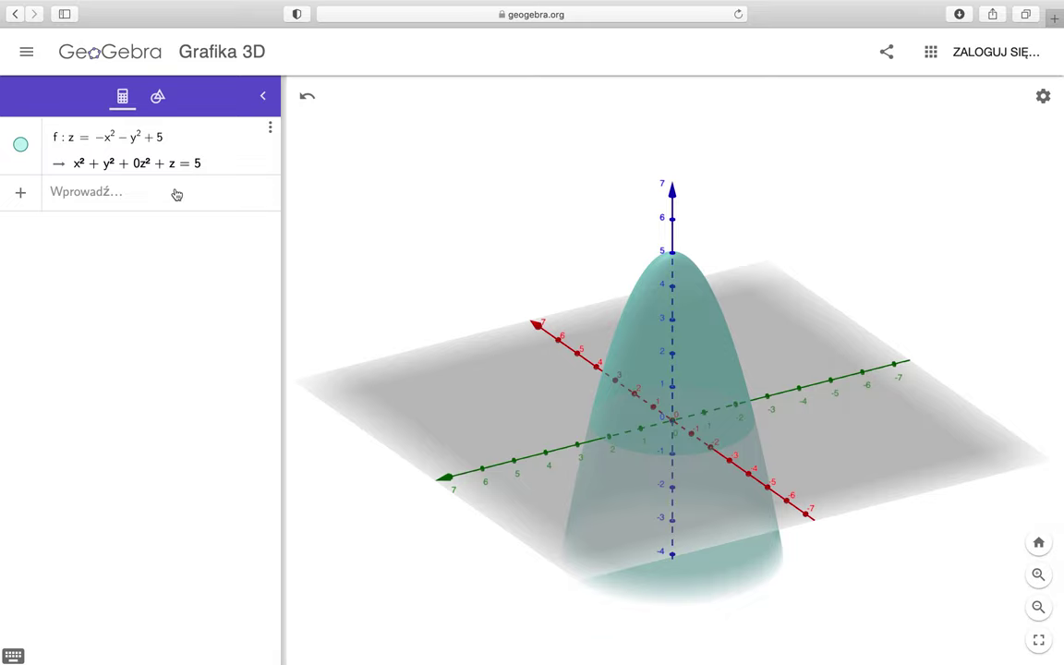
# Edit f to z = −(x − 1)² − y² + 5, correcting the missing minus sign.
pyautogui.click(108, 141)
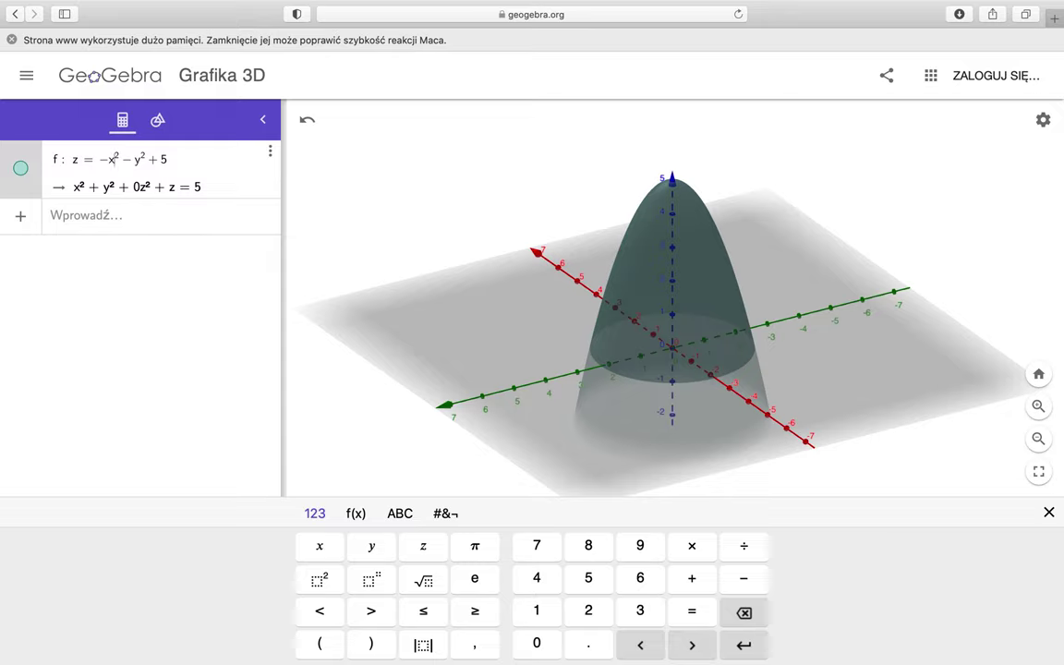
pyautogui.write('-')
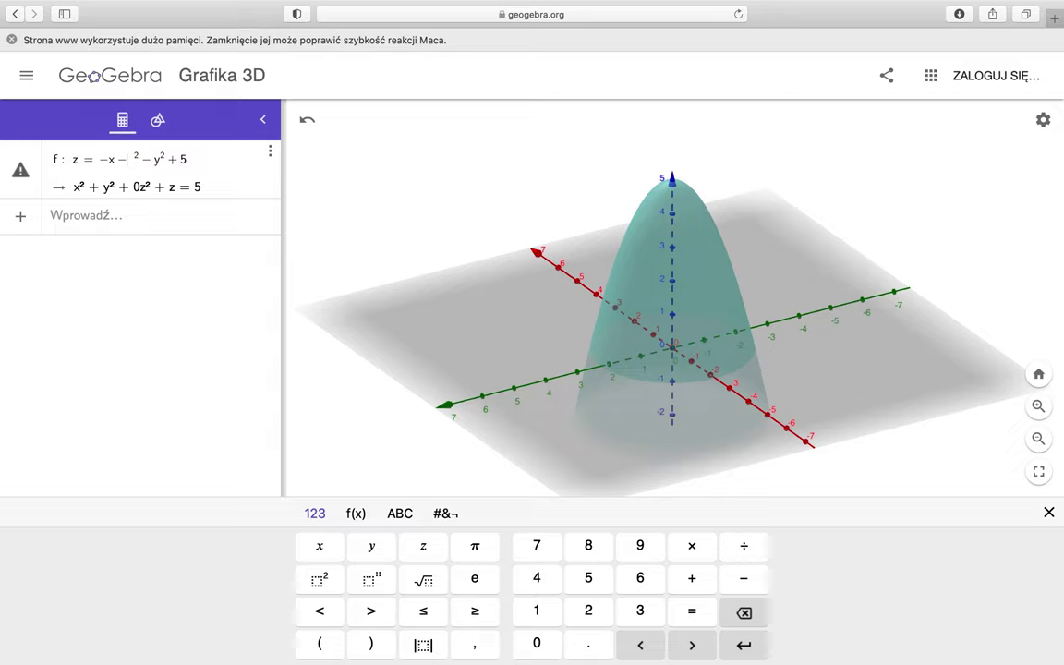
pyautogui.write('1)')
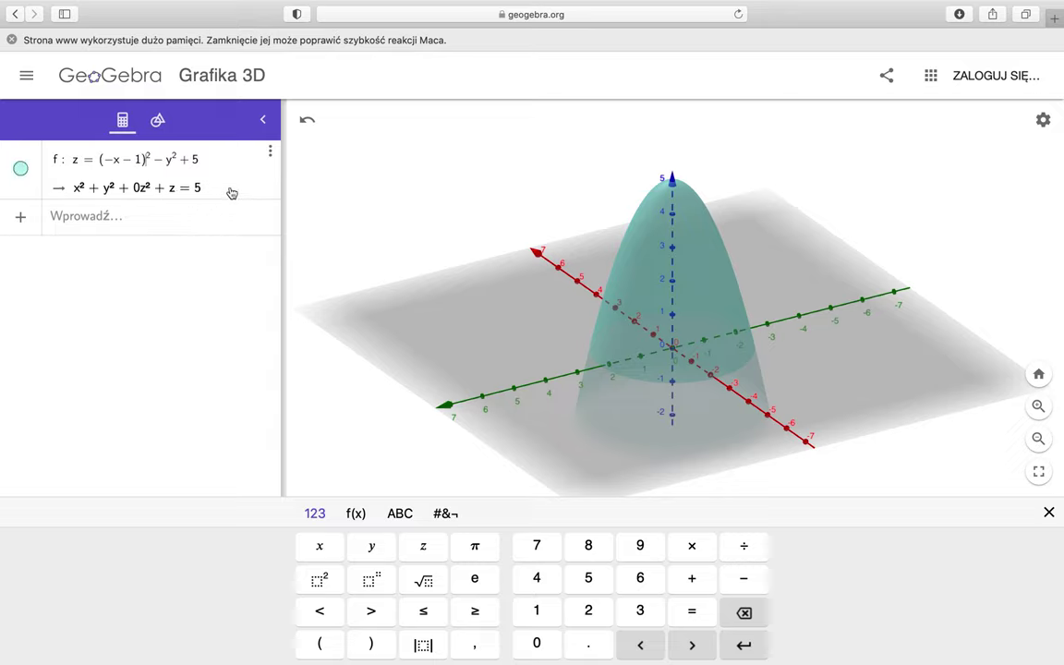
pyautogui.press('Return')
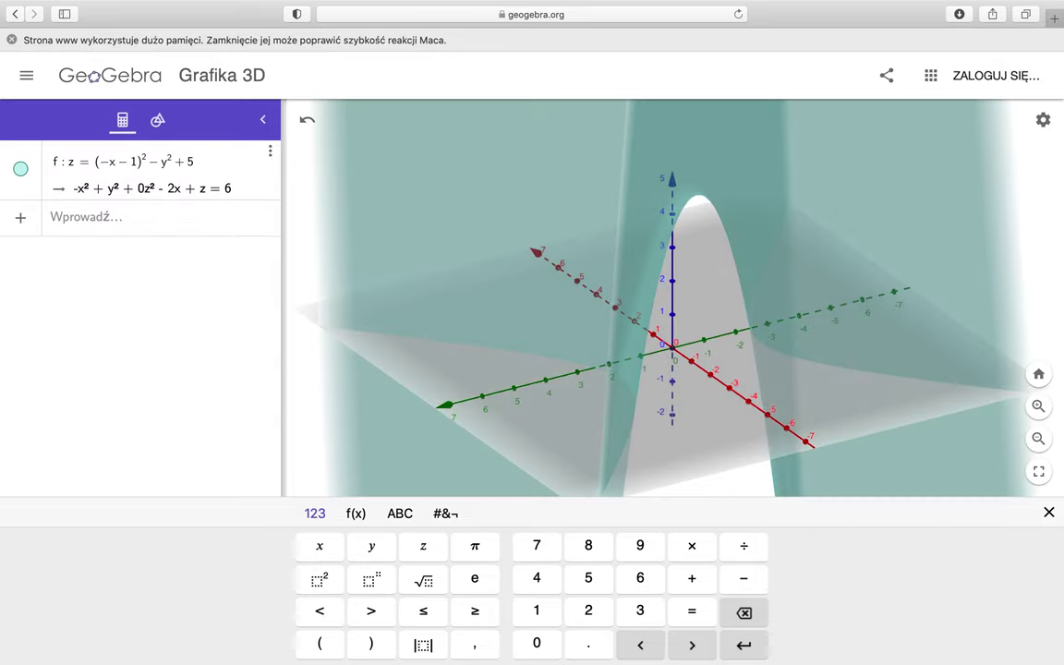
pyautogui.click(627, 333)
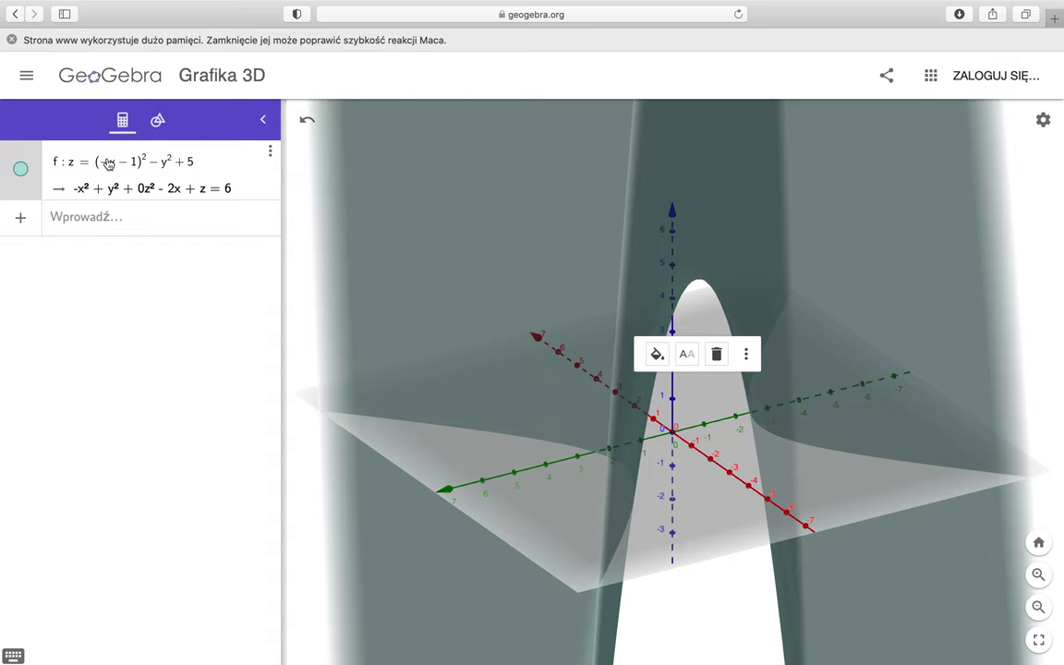
pyautogui.click(108, 162)
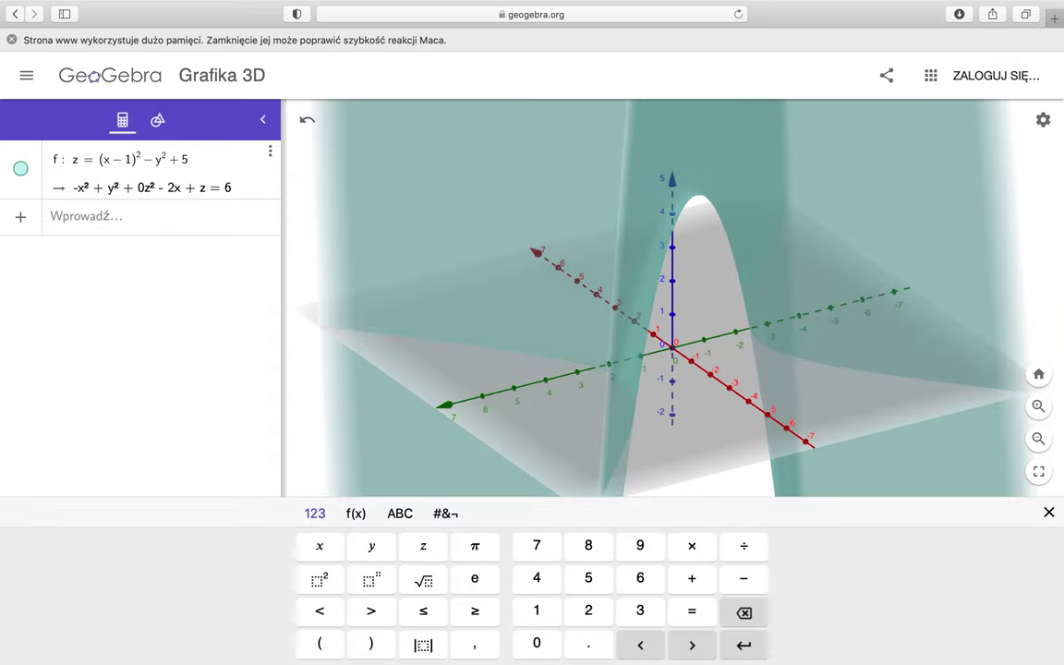
pyautogui.write('-')
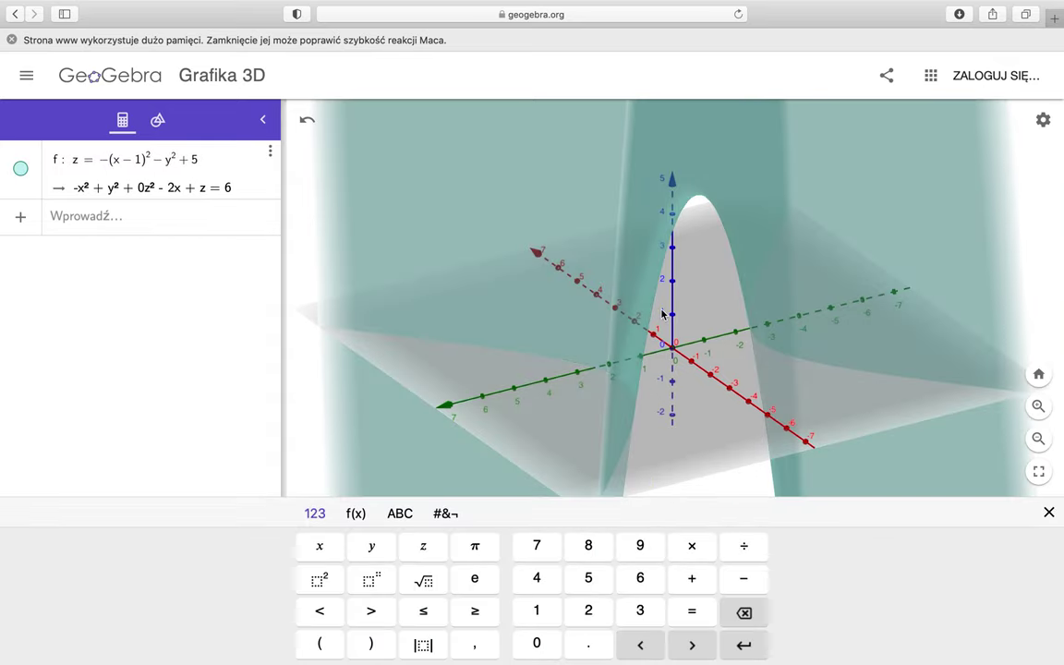
pyautogui.press('Return')
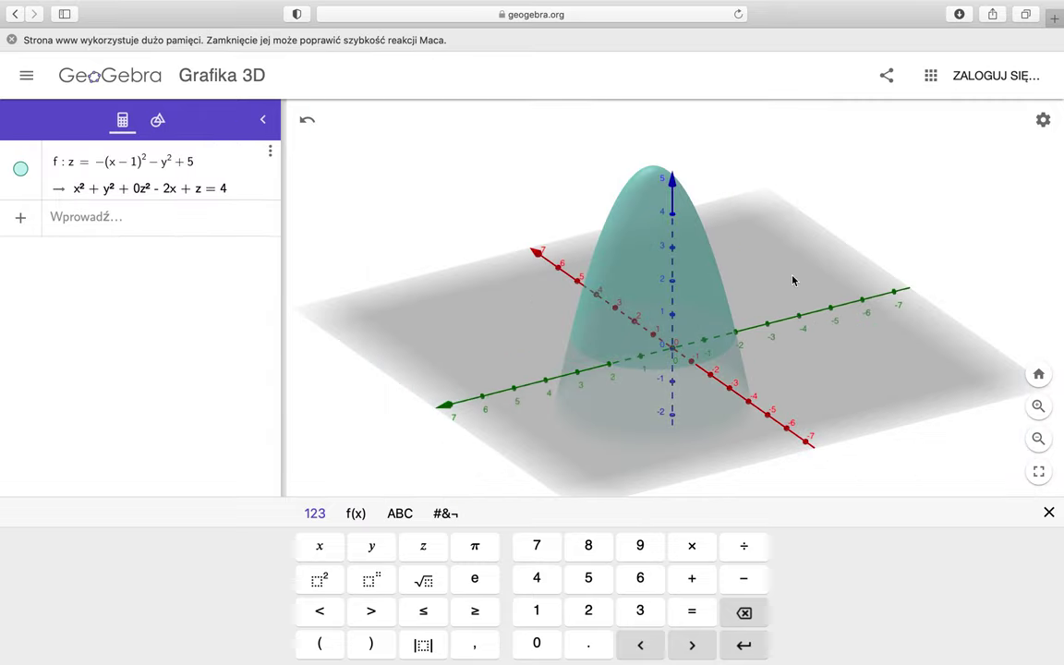
pyautogui.moveTo(725, 325); pyautogui.dragTo(774, 321)
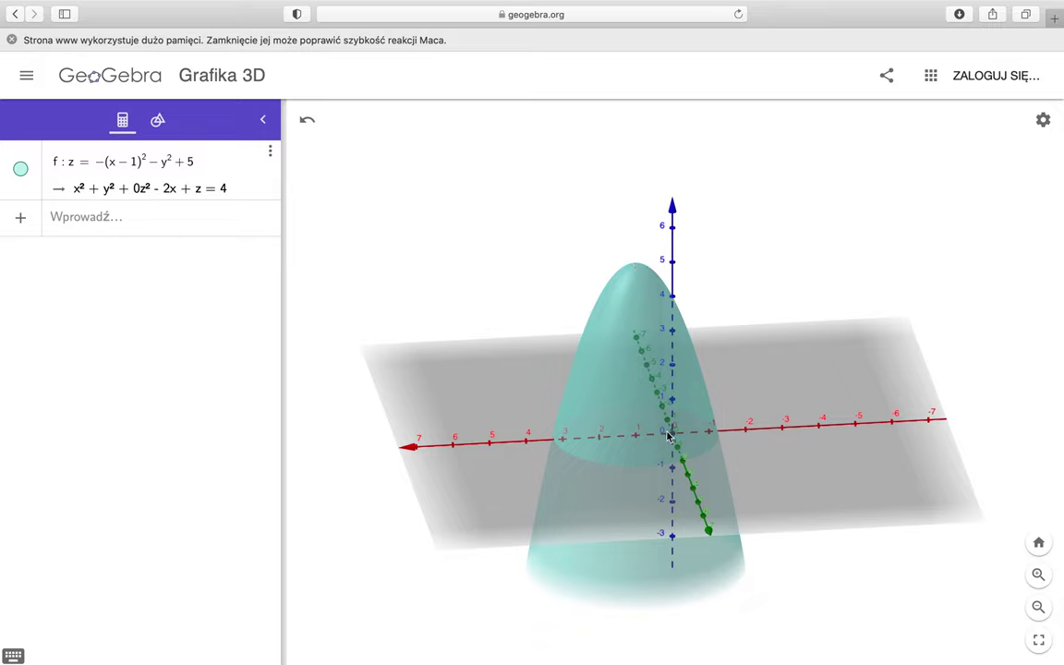
pyautogui.moveTo(468, 416); pyautogui.dragTo(595, 403)
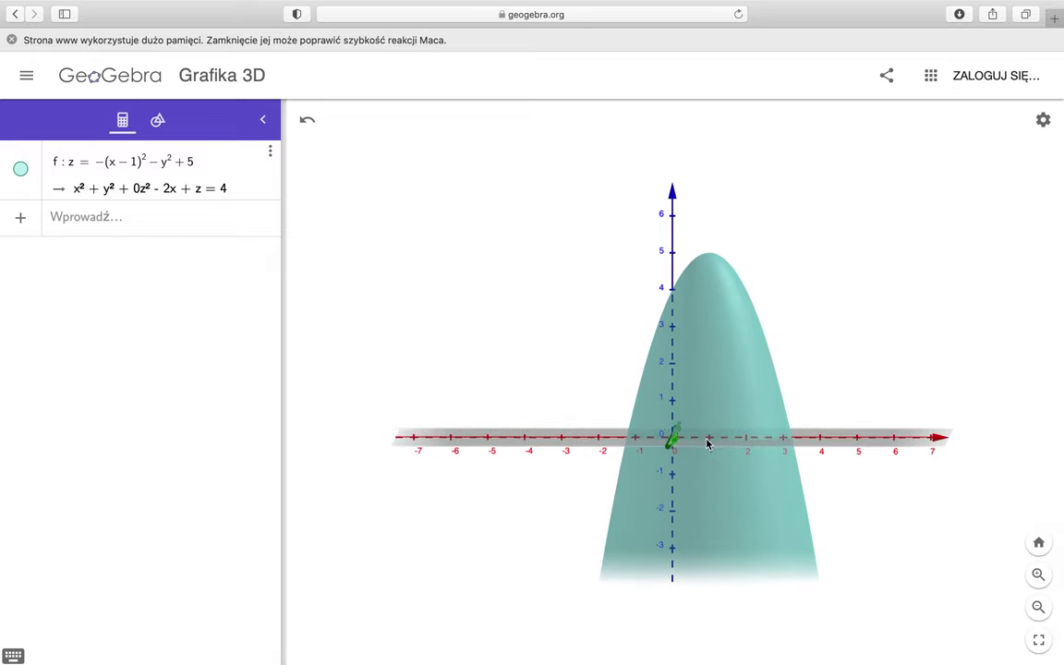
pyautogui.moveTo(711, 443)
pyautogui.mouseDown()
pyautogui.moveTo(709, 471)
pyautogui.moveTo(710, 441)
pyautogui.mouseUp()
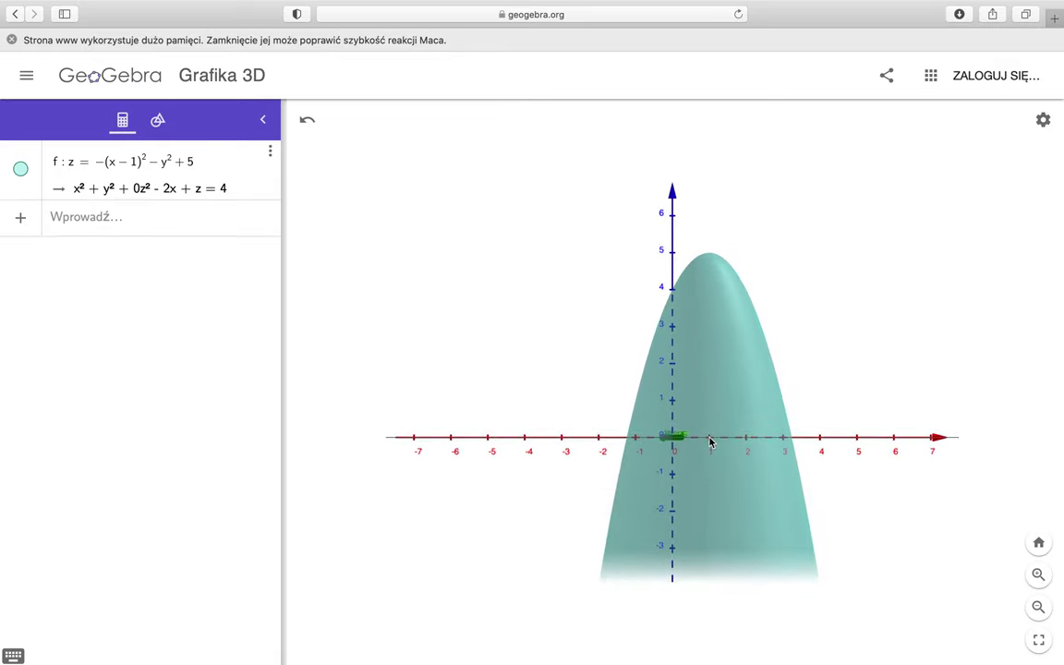
# Change f's y term to −(y − 2)², replacing the stray equals sign with a minus.
pyautogui.click(167, 162)
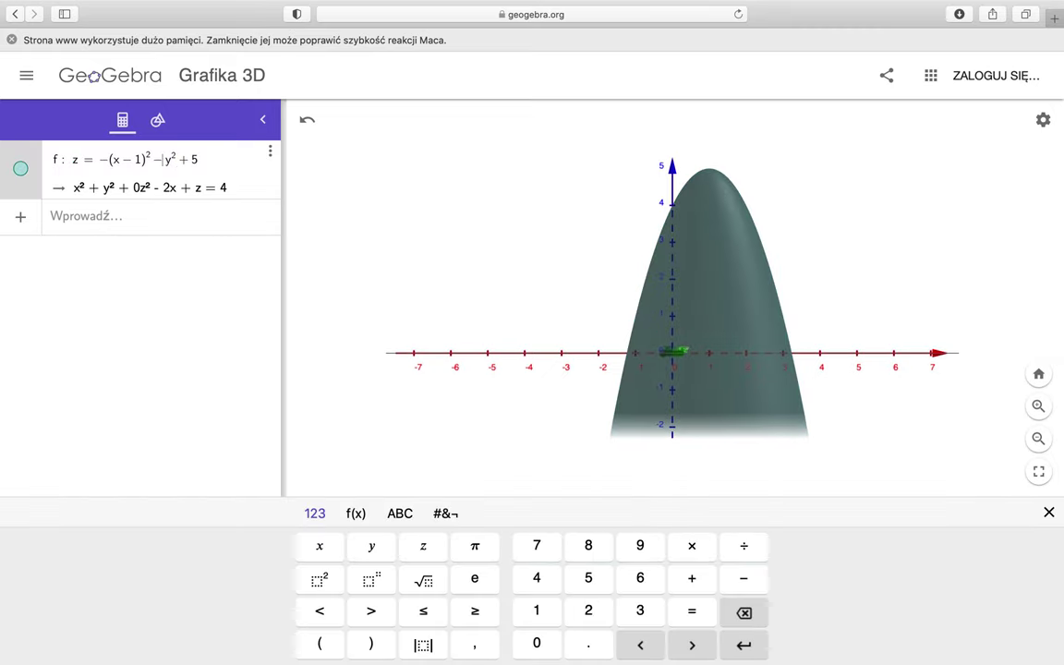
pyautogui.write('(')
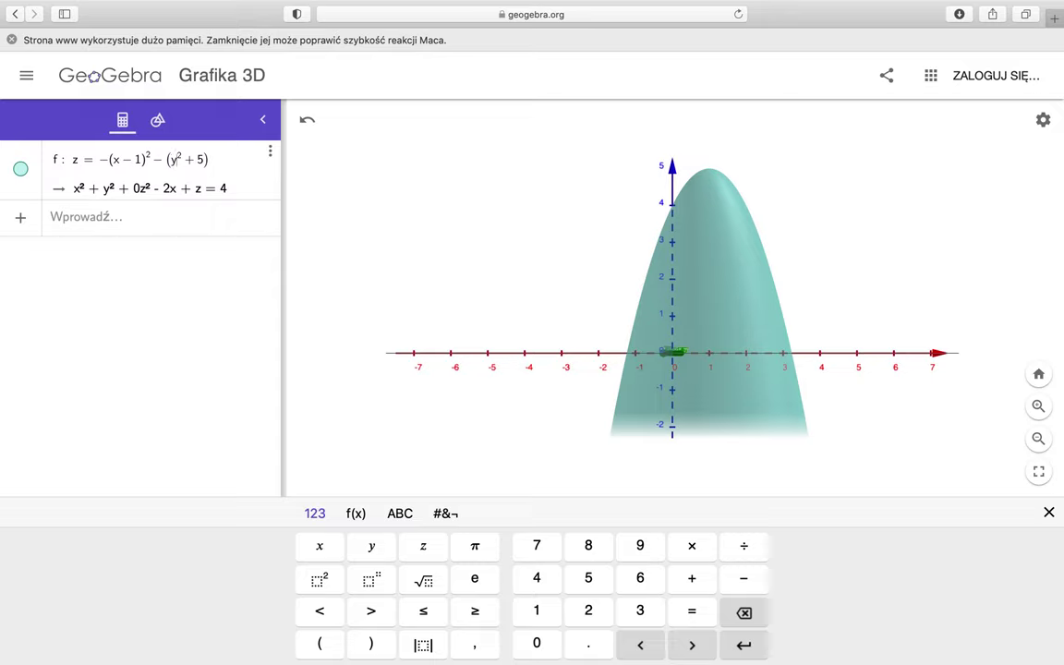
pyautogui.write(')')
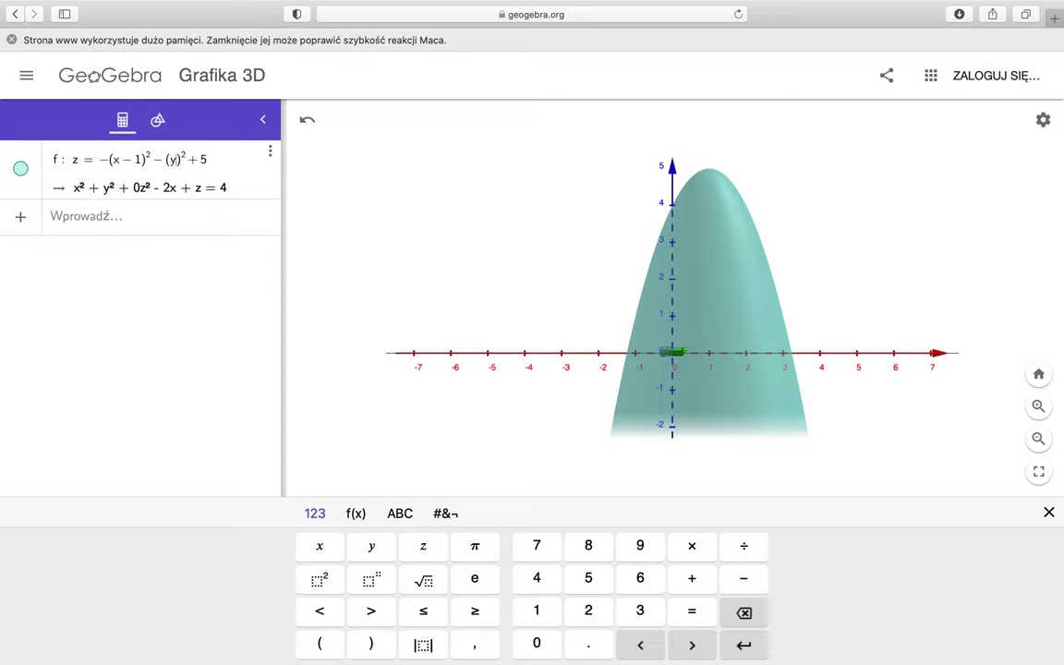
pyautogui.write('=2')
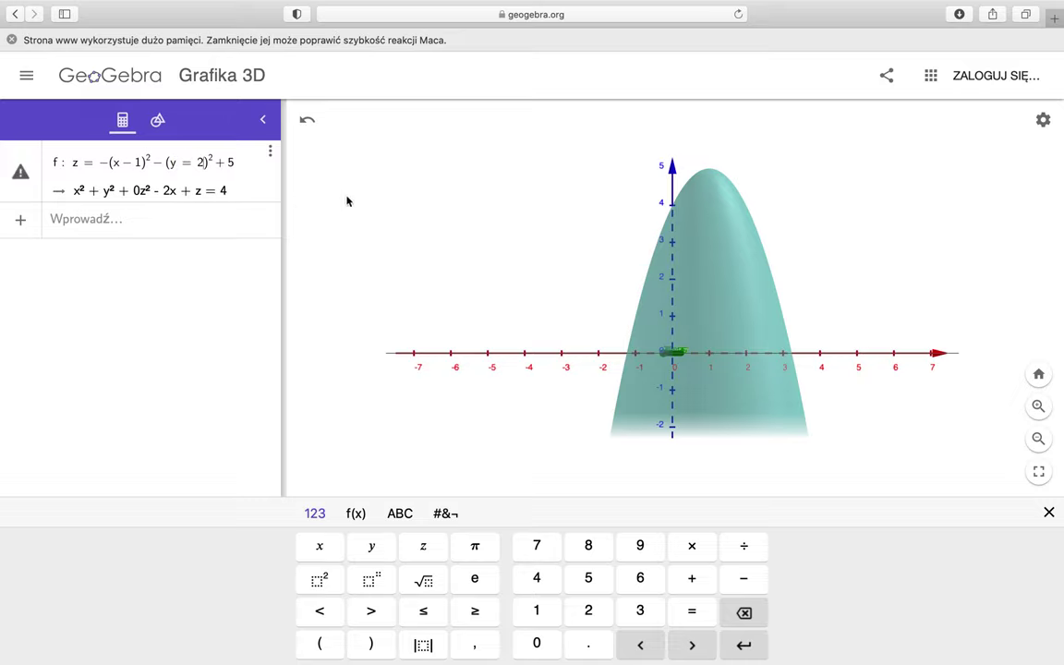
pyautogui.moveTo(618, 323); pyautogui.dragTo(616, 394)
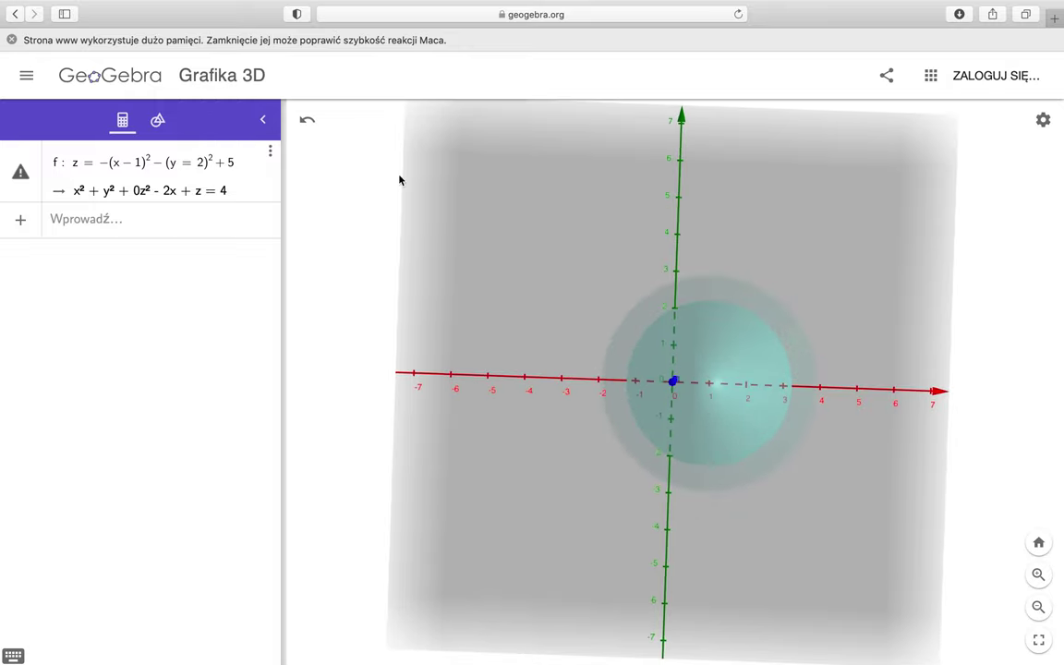
pyautogui.click(194, 163)
pyautogui.press('BackSpace')
pyautogui.write('-')
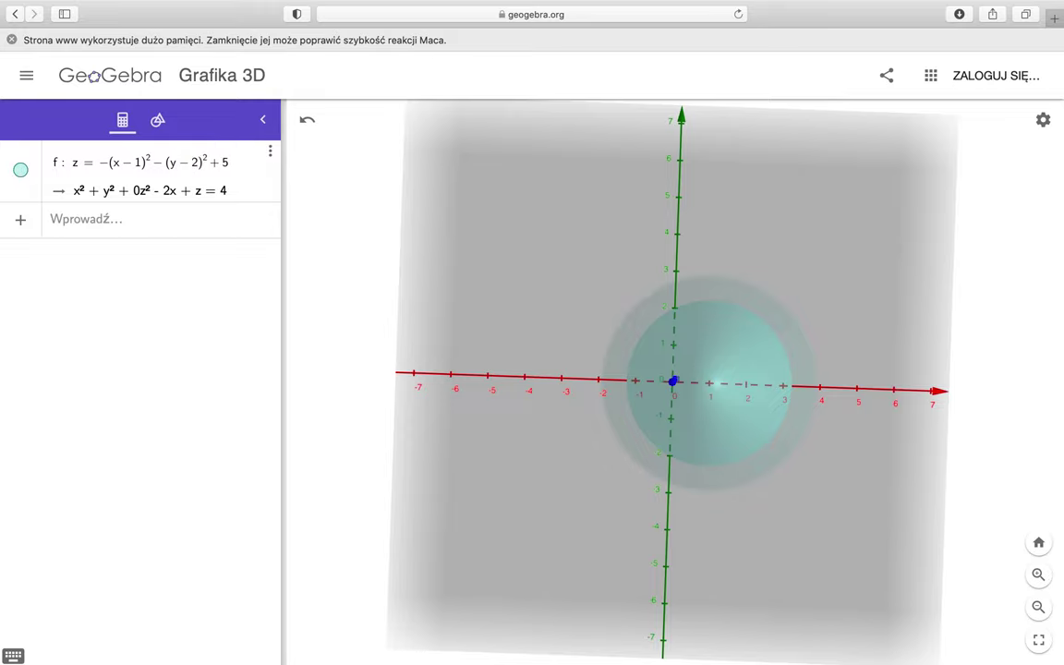
pyautogui.press('Return')
# Orbit around the shifted paraboloid to inspect its height, then hide surface f.
pyautogui.moveTo(797, 332)
pyautogui.mouseDown()
pyautogui.moveTo(788, 290)
pyautogui.moveTo(783, 337)
pyautogui.moveTo(798, 349)
pyautogui.mouseUp()
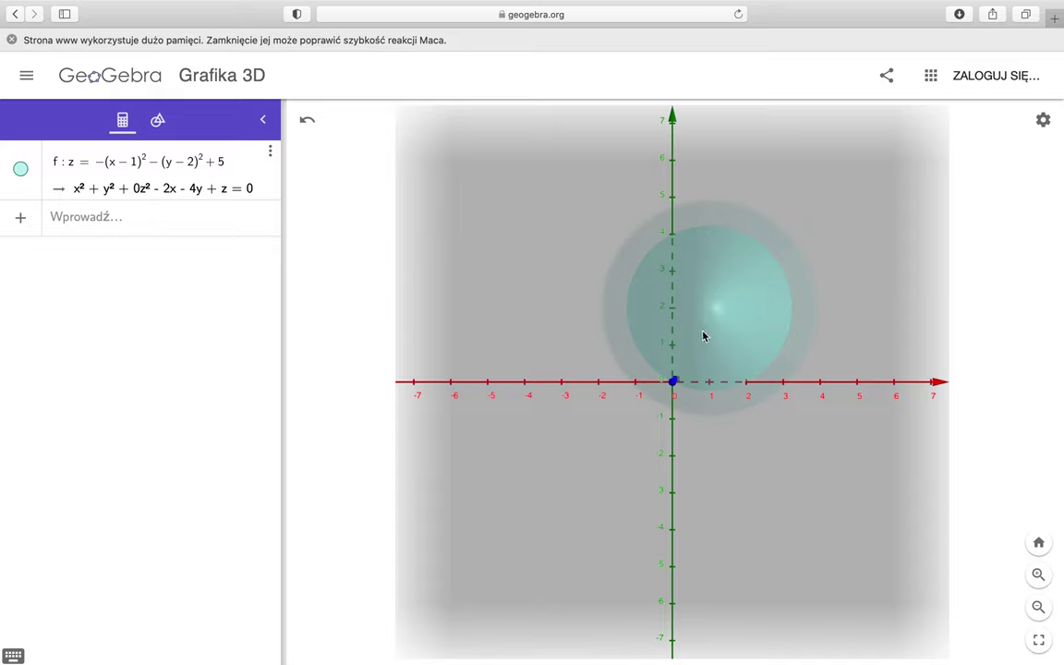
pyautogui.moveTo(739, 346); pyautogui.dragTo(744, 292)
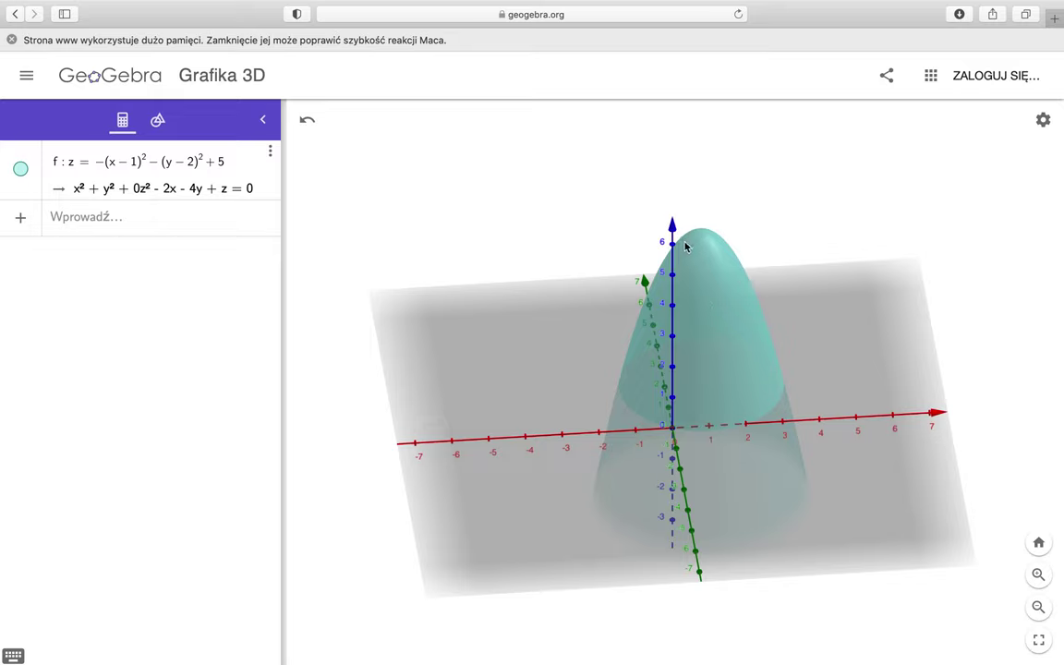
pyautogui.moveTo(715, 349); pyautogui.dragTo(707, 325)
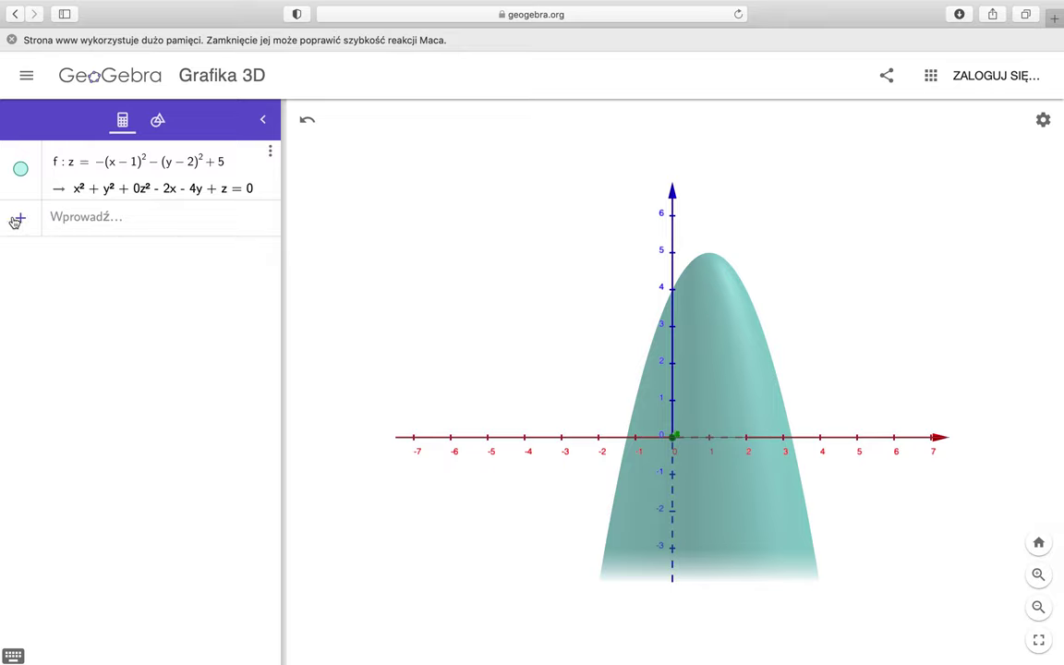
pyautogui.click(20, 170)
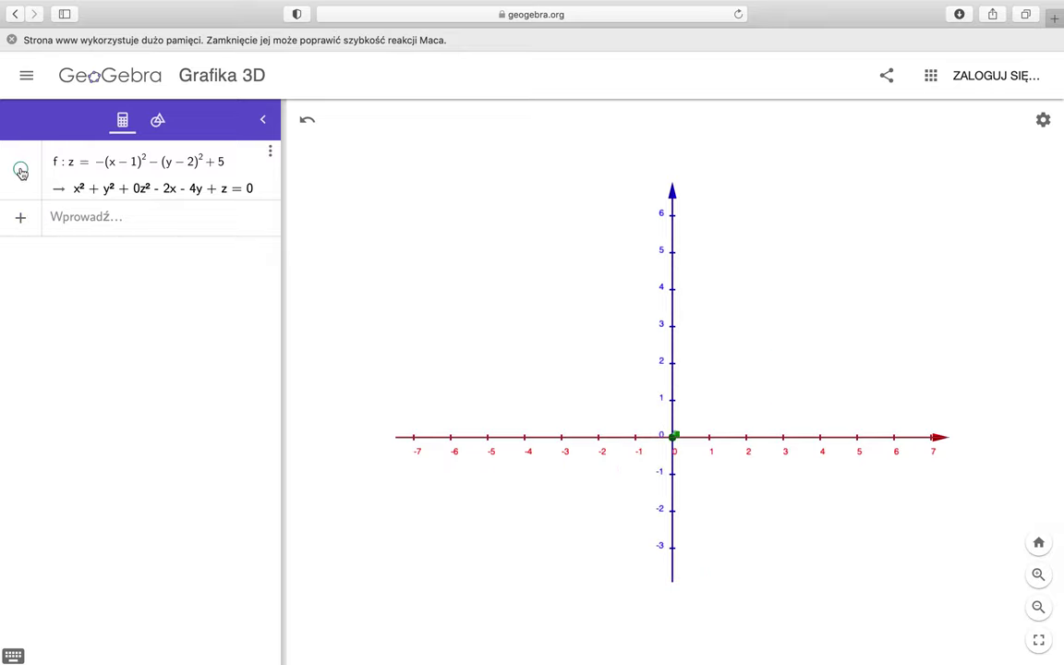
# Start a new expression entry, type z = xy and preview the saddle surface.
pyautogui.click(20, 217)
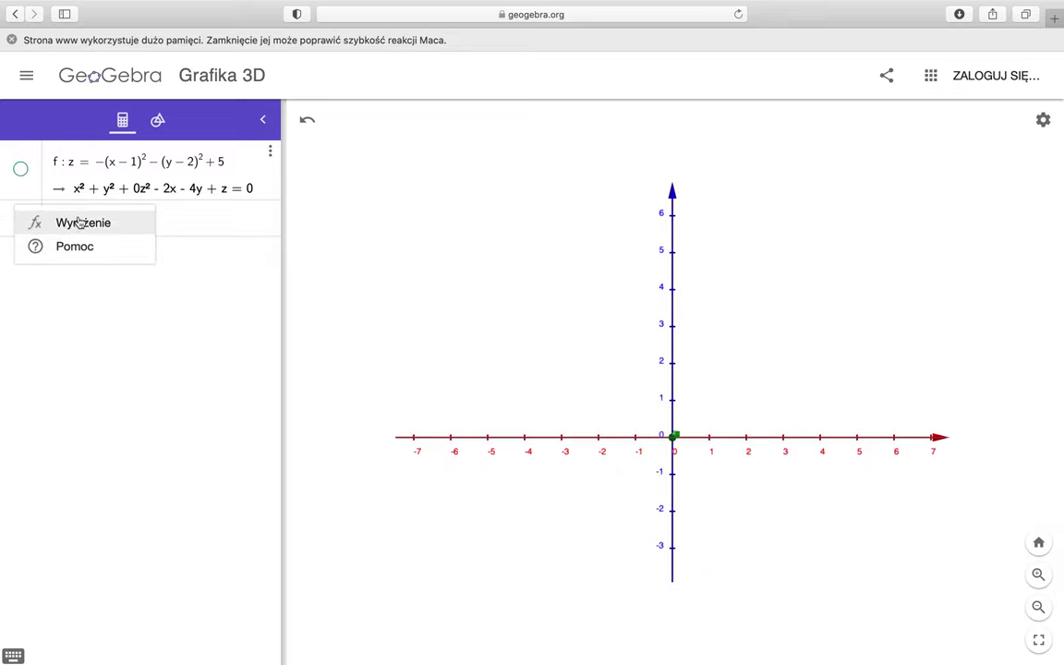
pyautogui.click(183, 214)
pyautogui.click(21, 217)
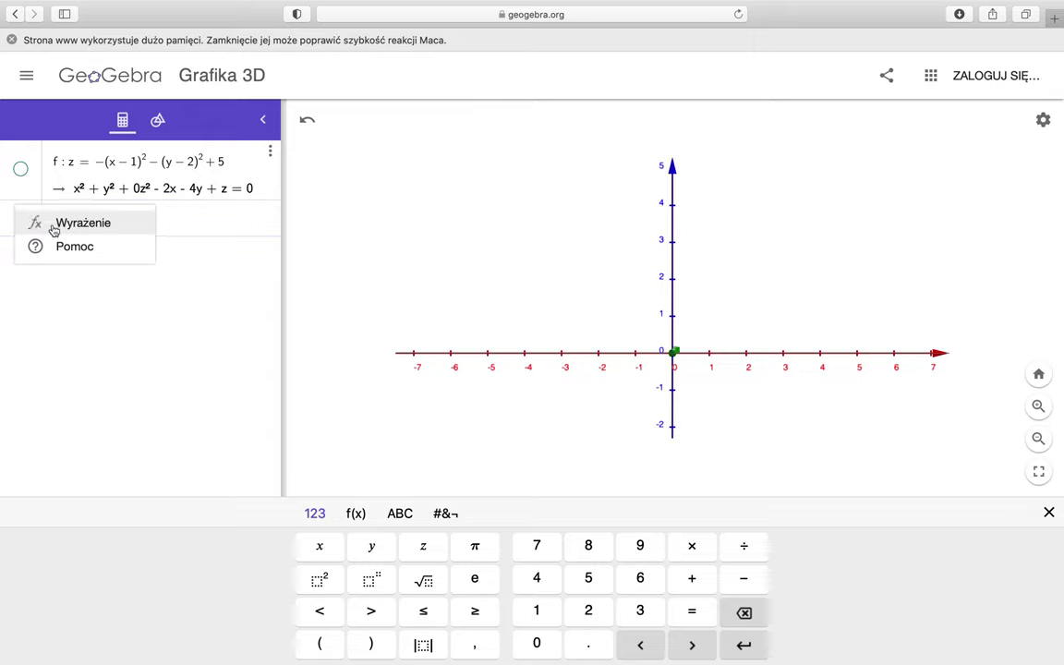
pyautogui.click(57, 225)
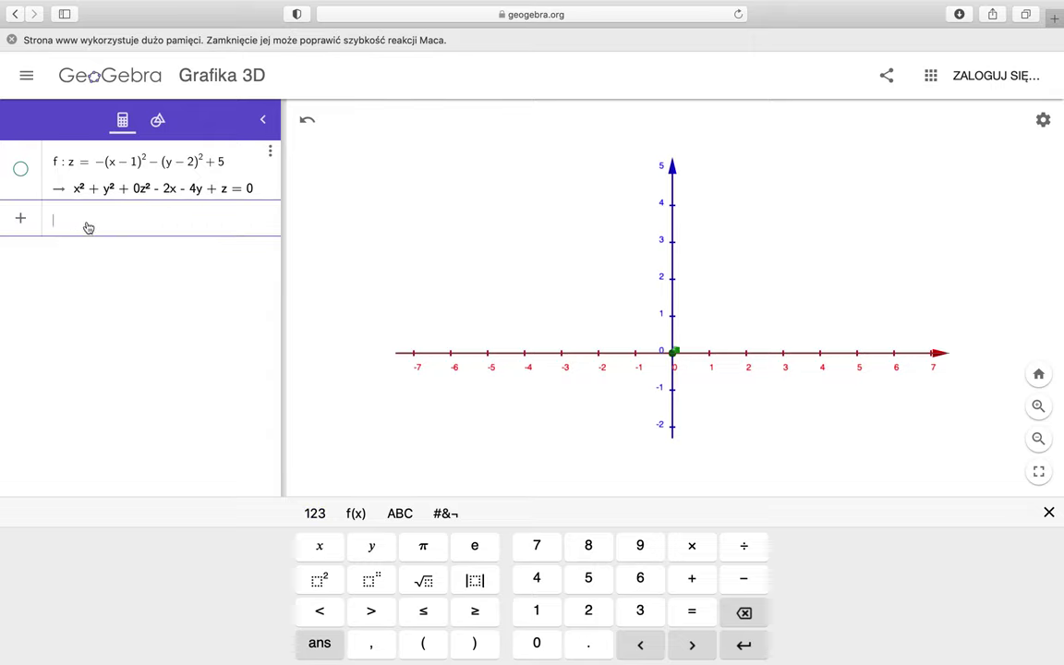
pyautogui.write('z = x')
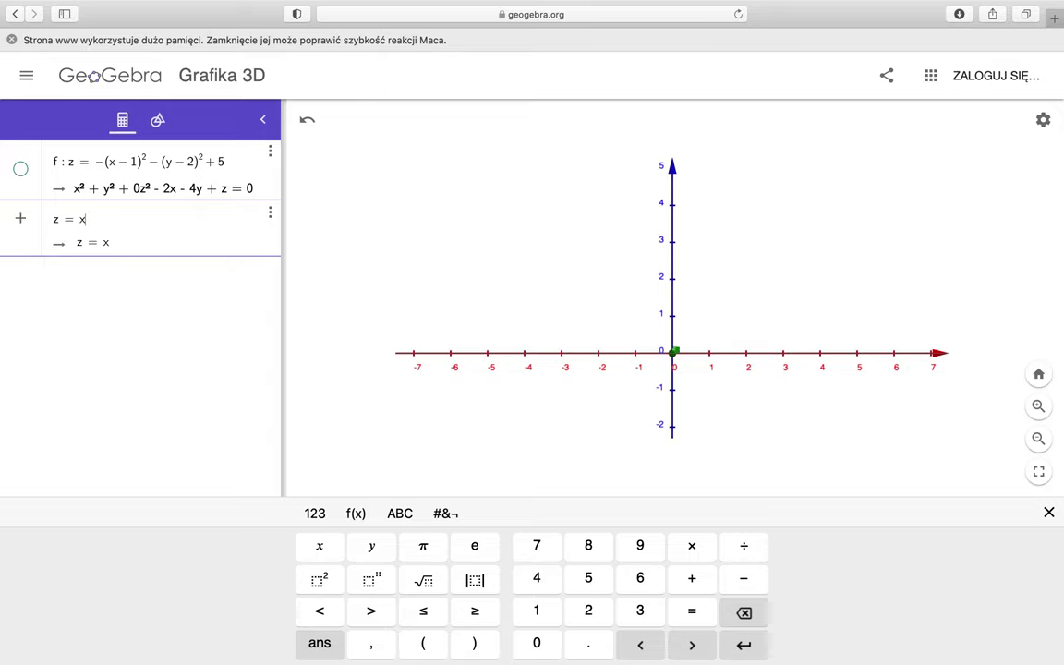
pyautogui.write('y')
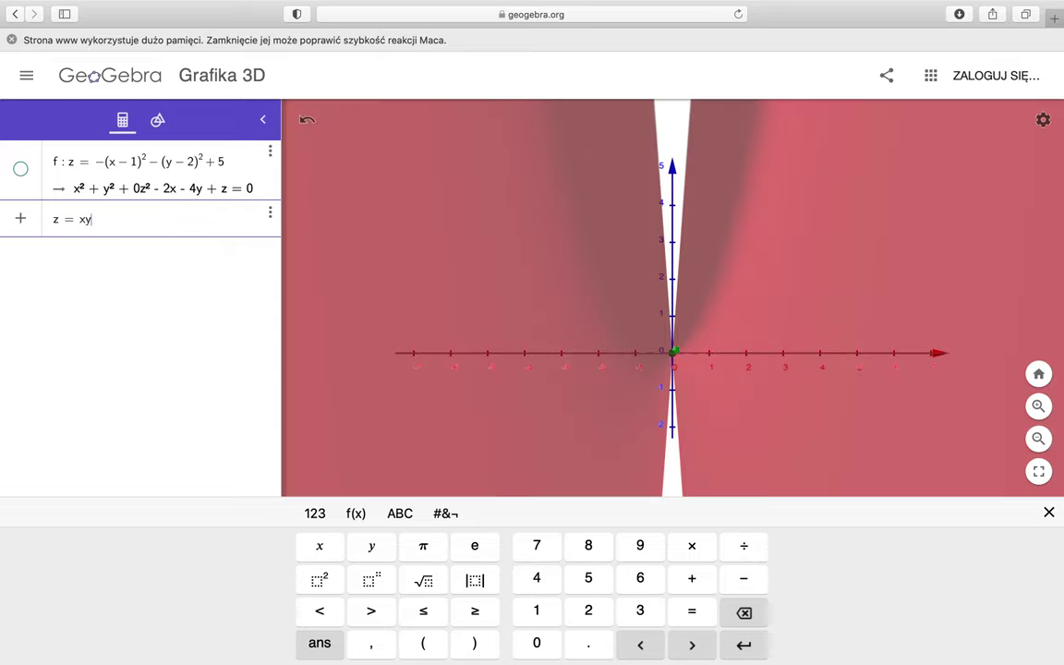
pyautogui.moveTo(614, 307)
pyautogui.mouseDown()
pyautogui.moveTo(674, 310)
pyautogui.moveTo(662, 228)
pyautogui.moveTo(646, 341)
pyautogui.moveTo(705, 337)
pyautogui.moveTo(674, 332)
pyautogui.moveTo(672, 362)
pyautogui.moveTo(689, 373)
pyautogui.moveTo(671, 377)
pyautogui.mouseUp()
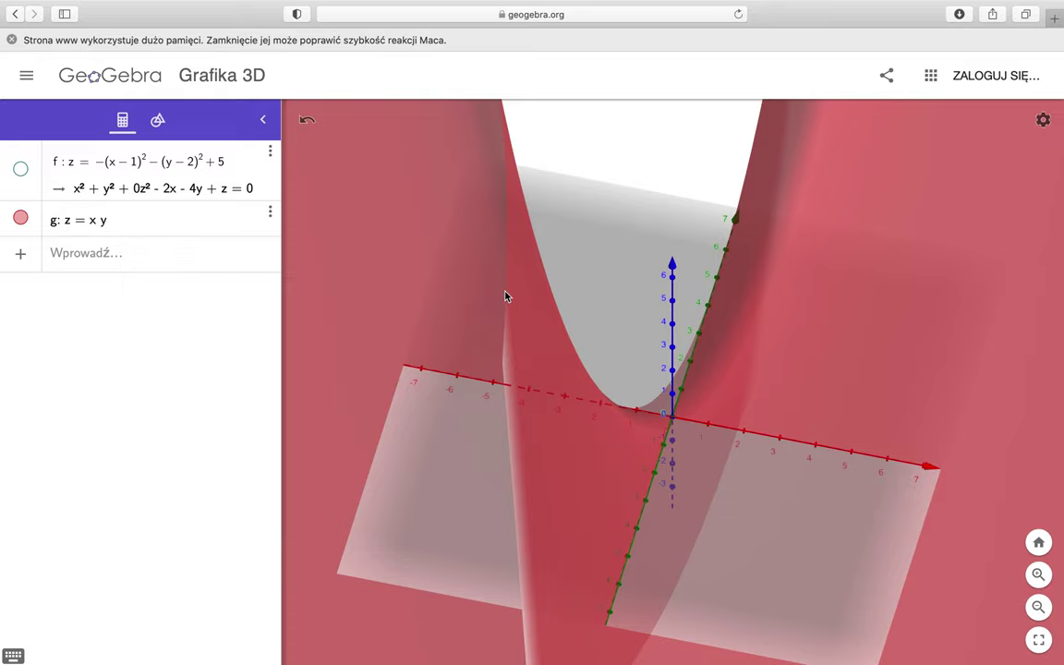
# Orbit and tilt the 3D view to examine the saddle surface g: z = xy from several angles.
pyautogui.moveTo(826, 338); pyautogui.dragTo(790, 304)
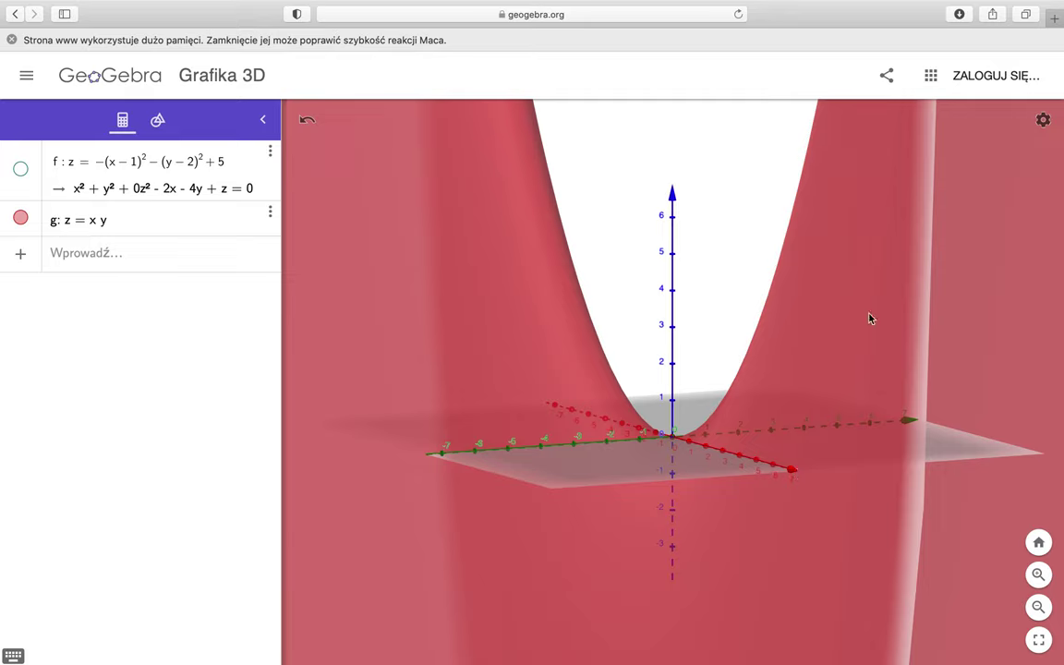
pyautogui.moveTo(598, 394); pyautogui.dragTo(597, 433)
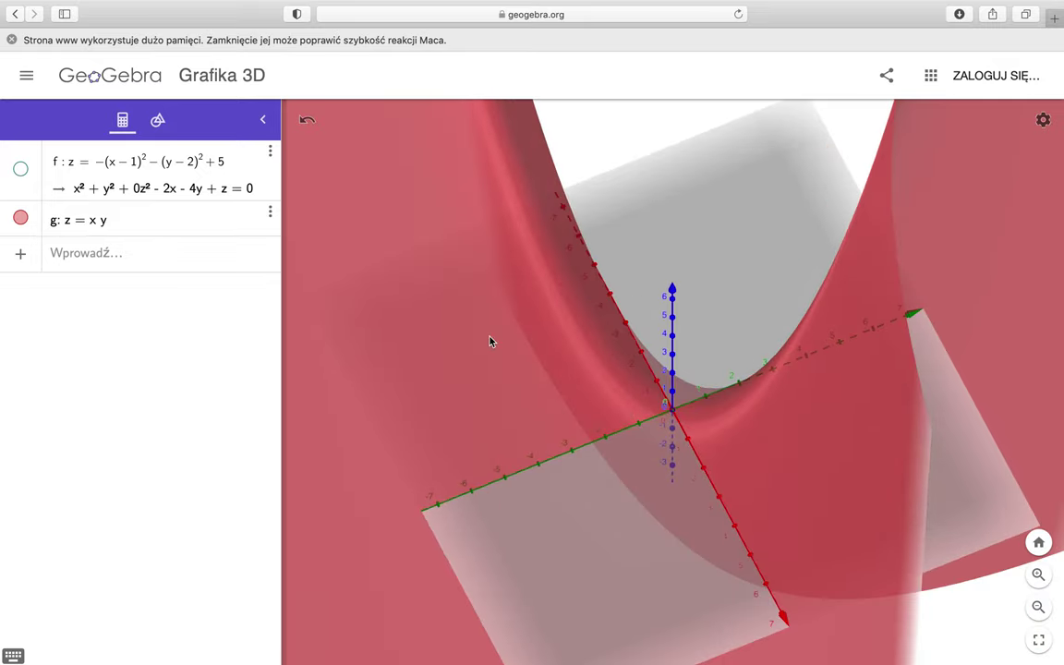
pyautogui.moveTo(490, 342); pyautogui.dragTo(509, 318)
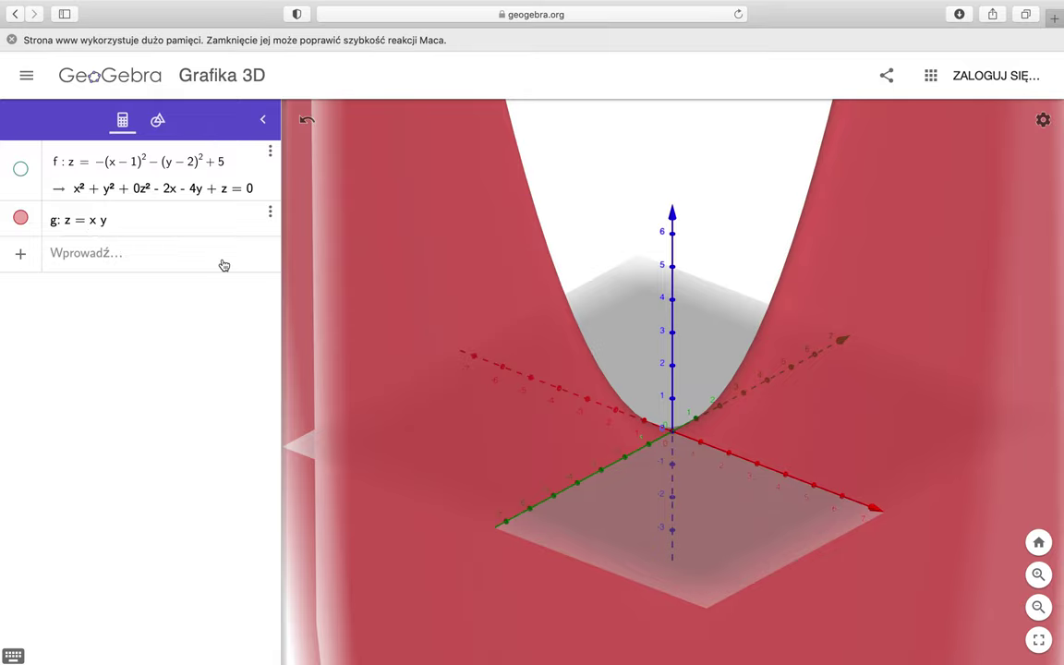
pyautogui.moveTo(524, 332); pyautogui.dragTo(601, 358)
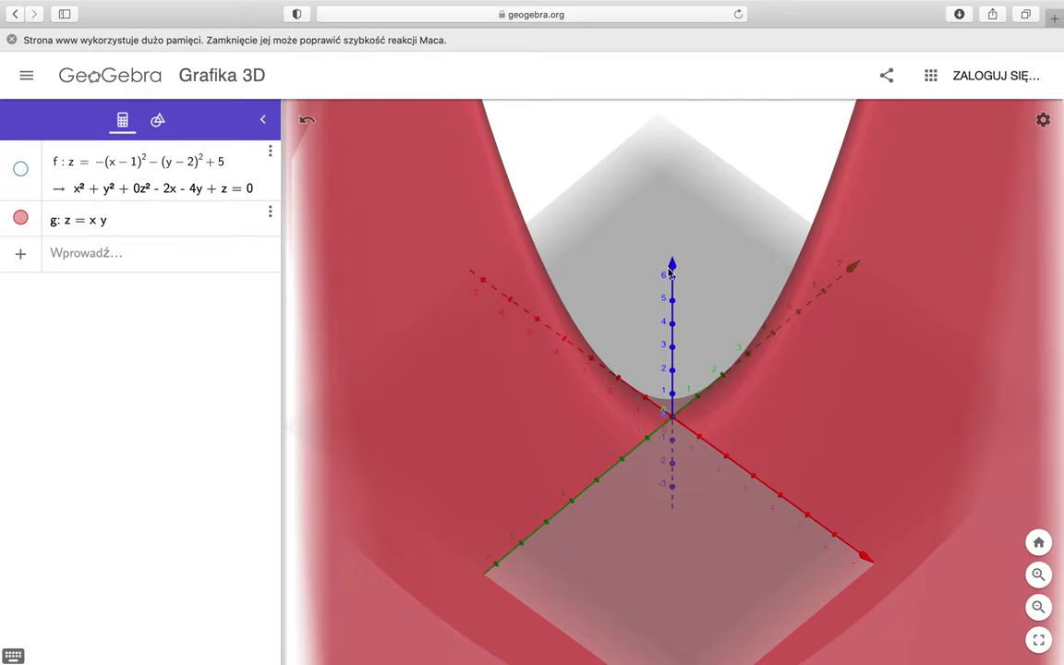
pyautogui.moveTo(671, 269)
pyautogui.mouseDown()
pyautogui.moveTo(655, 219)
pyautogui.moveTo(746, 224)
pyautogui.moveTo(662, 250)
pyautogui.mouseUp()
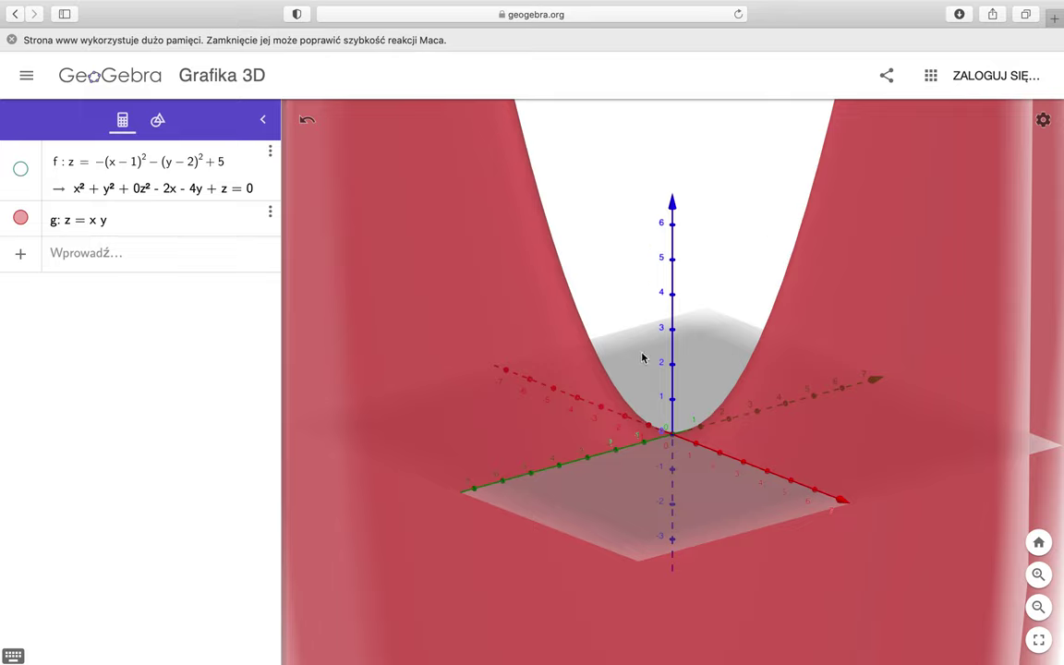
pyautogui.moveTo(641, 358); pyautogui.dragTo(717, 344)
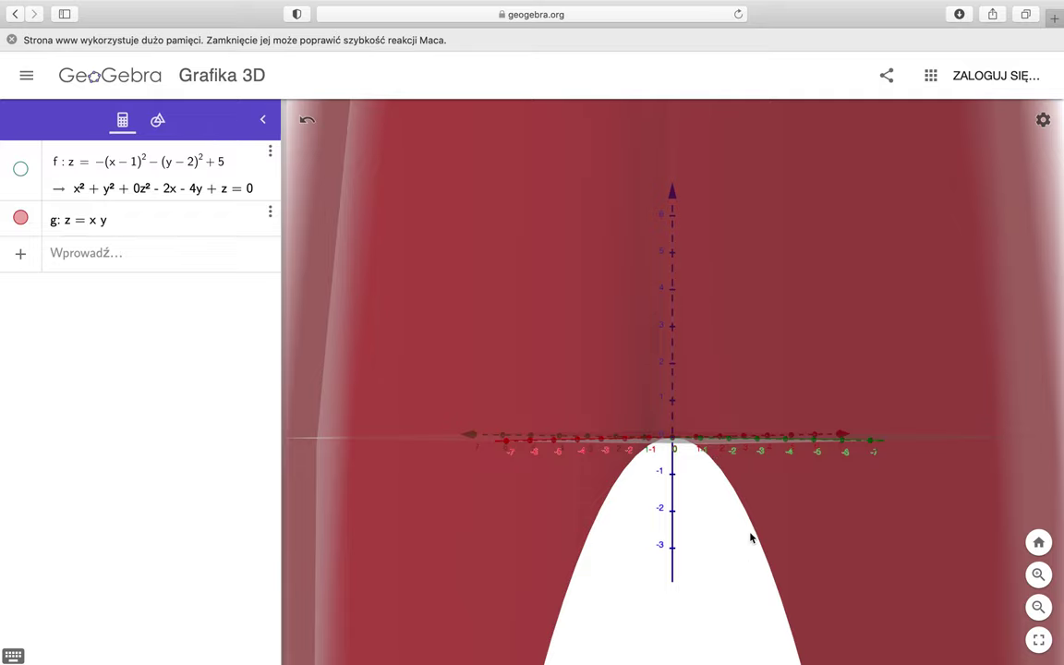
pyautogui.moveTo(750, 537); pyautogui.dragTo(677, 551)
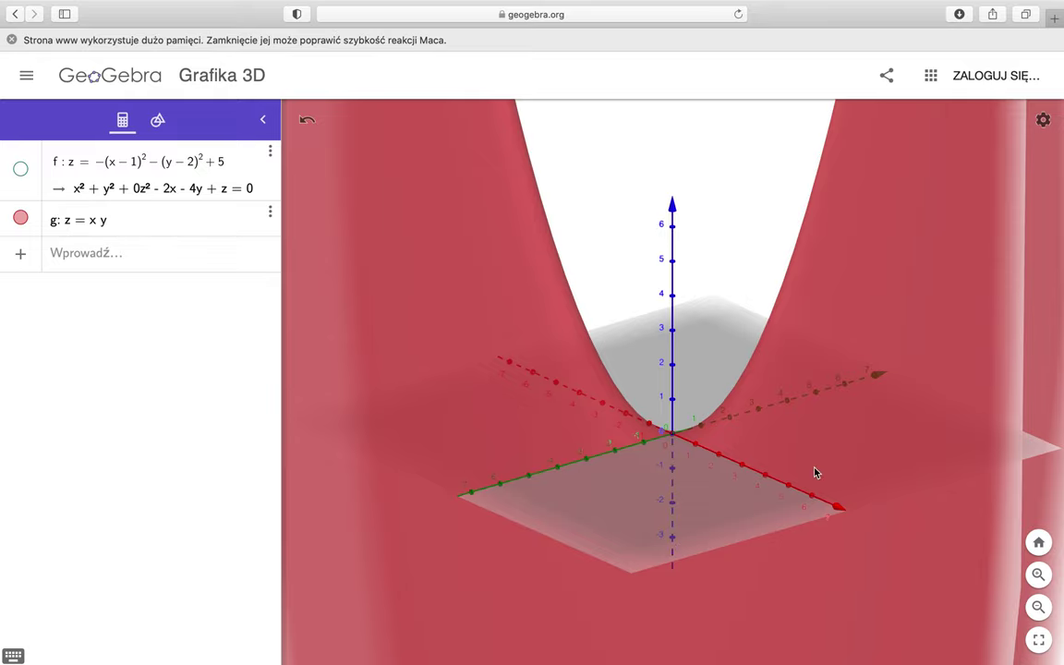
pyautogui.moveTo(652, 437); pyautogui.dragTo(289, 380)
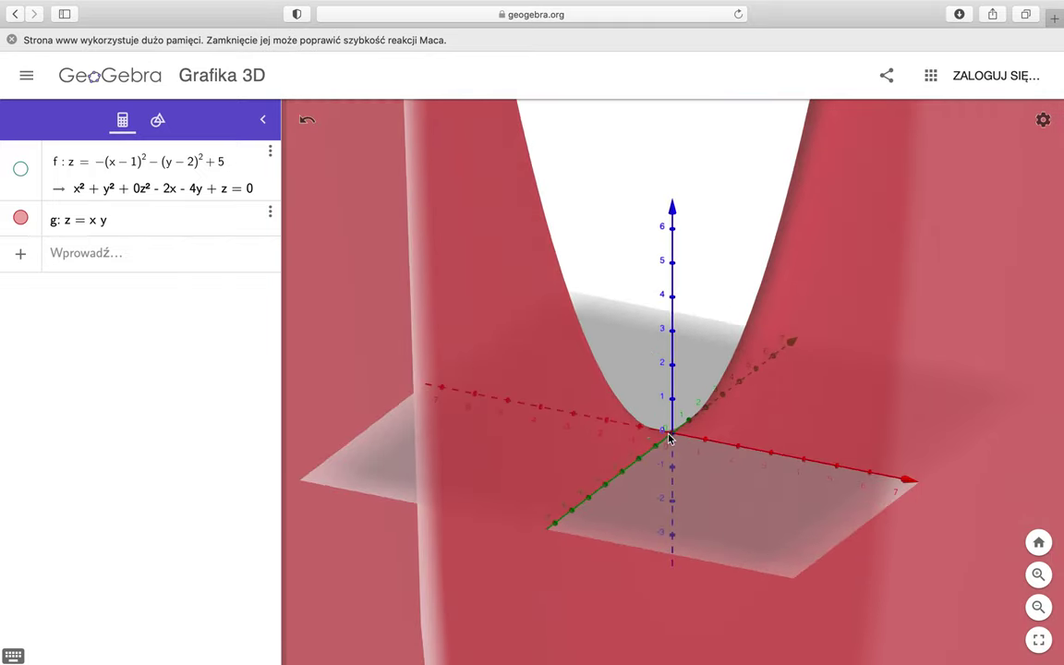
pyautogui.click(20, 219)
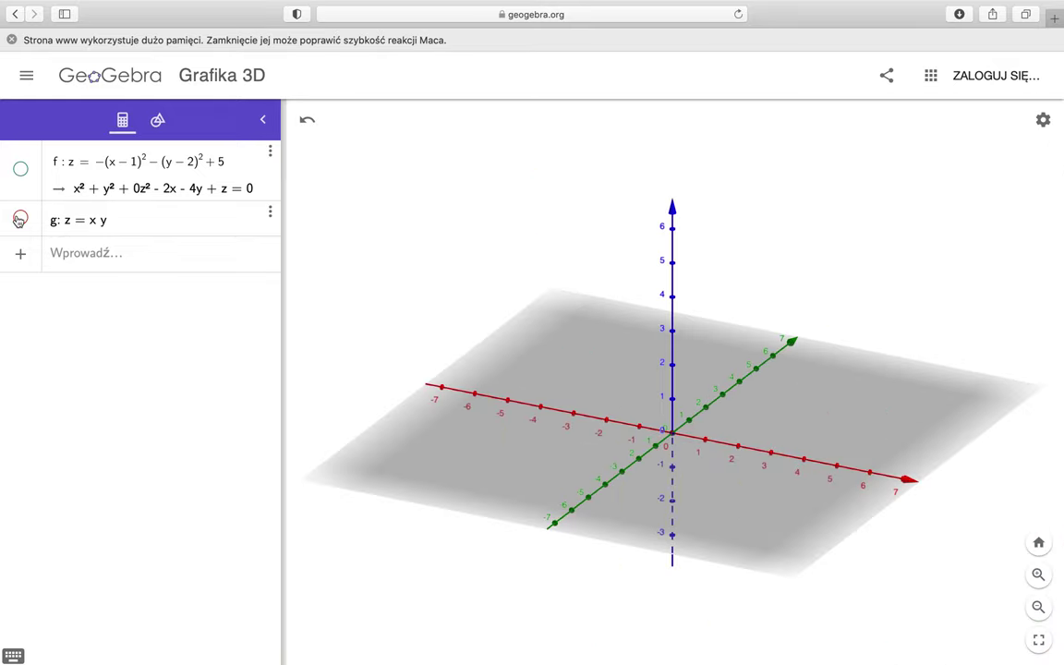
# Enter the new surface z = ln(x), fixing the mistyped variable, and tilt to an edge-on view.
pyautogui.click(81, 255)
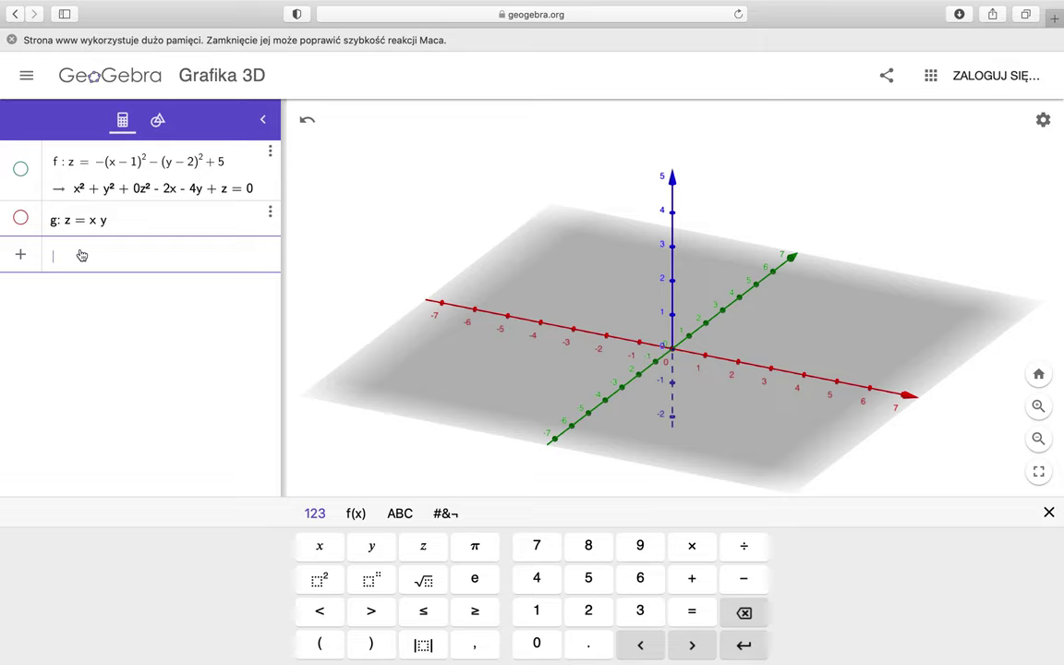
pyautogui.write('x = ln')
pyautogui.press('BackSpace')
pyautogui.write('z')
pyautogui.write('(')
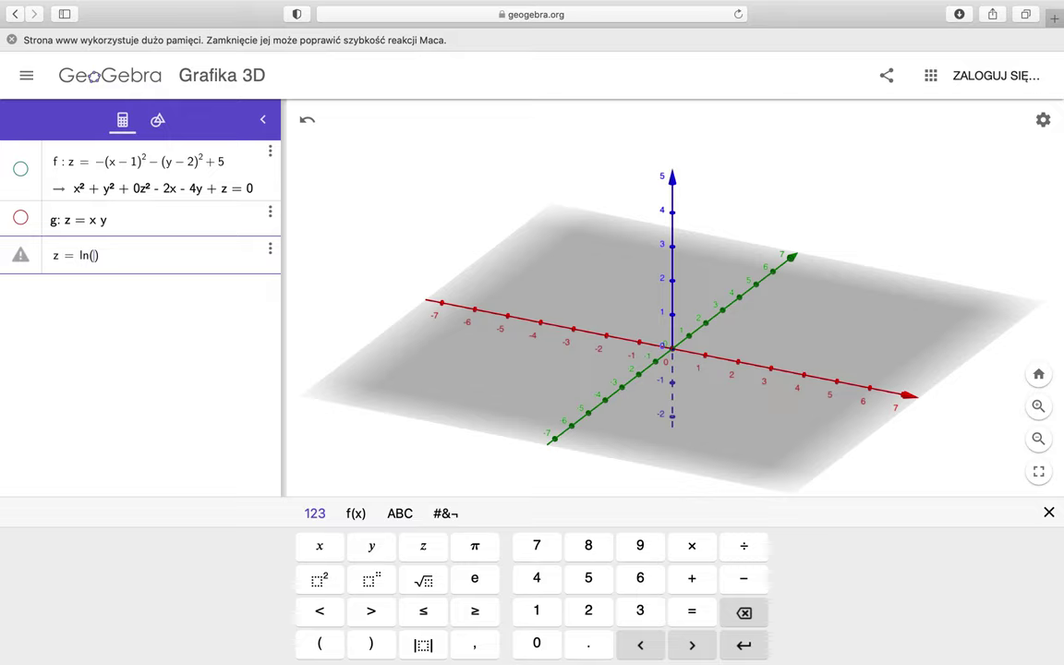
pyautogui.write('x')
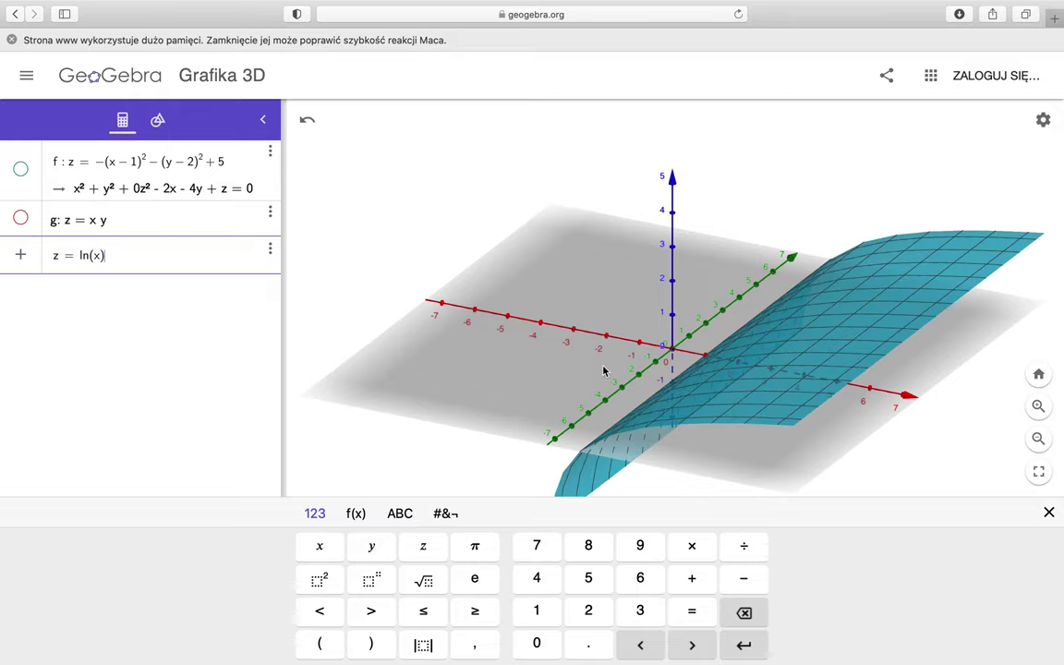
pyautogui.moveTo(606, 367); pyautogui.dragTo(627, 363)
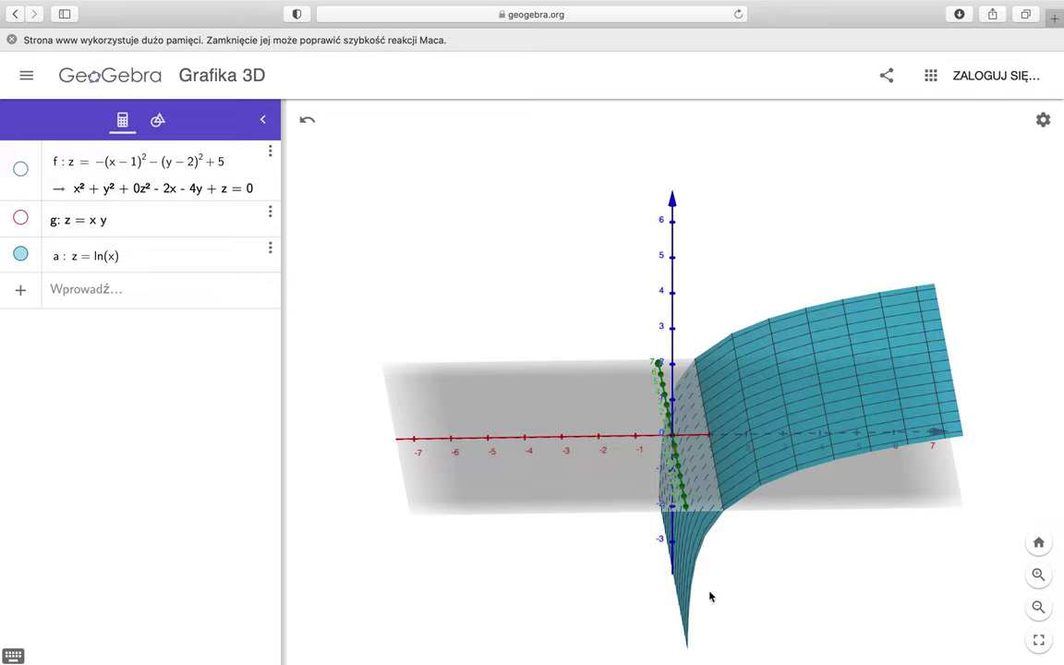
pyautogui.moveTo(708, 593); pyautogui.dragTo(710, 595)
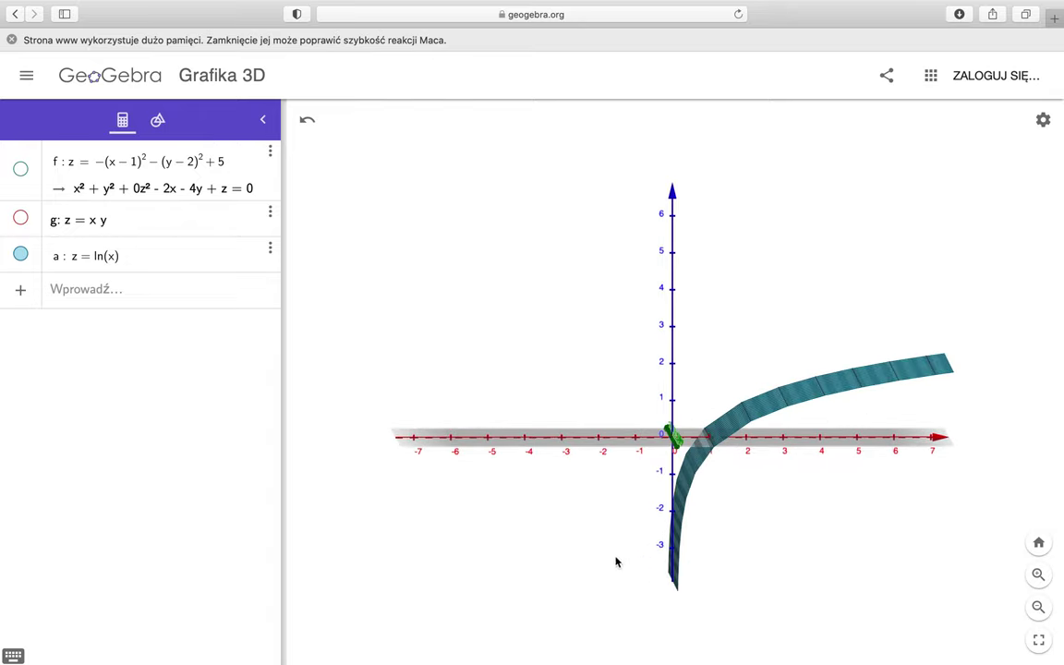
# Insert y into surface a so it reads z = ln(x y), then orbit around both sheets.
pyautogui.click(117, 262)
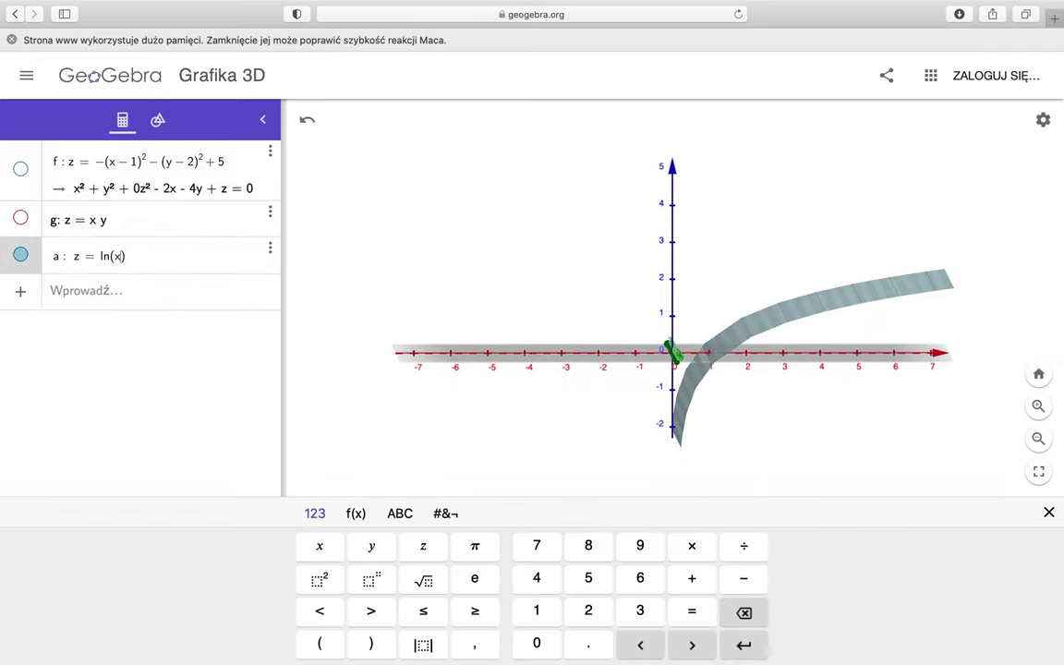
pyautogui.write('y')
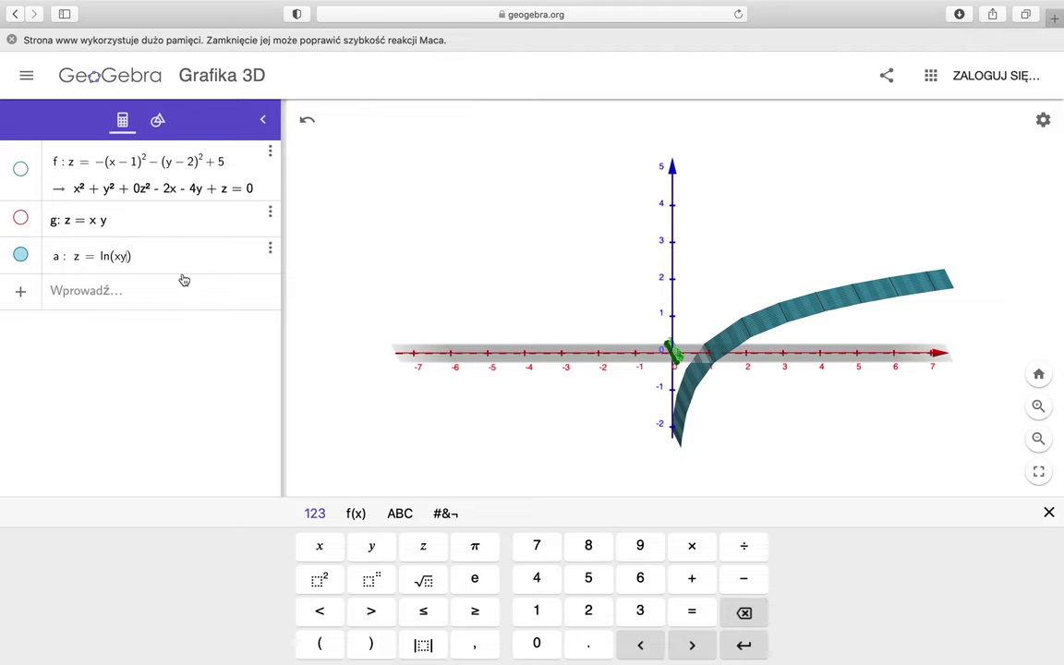
pyautogui.press('Return')
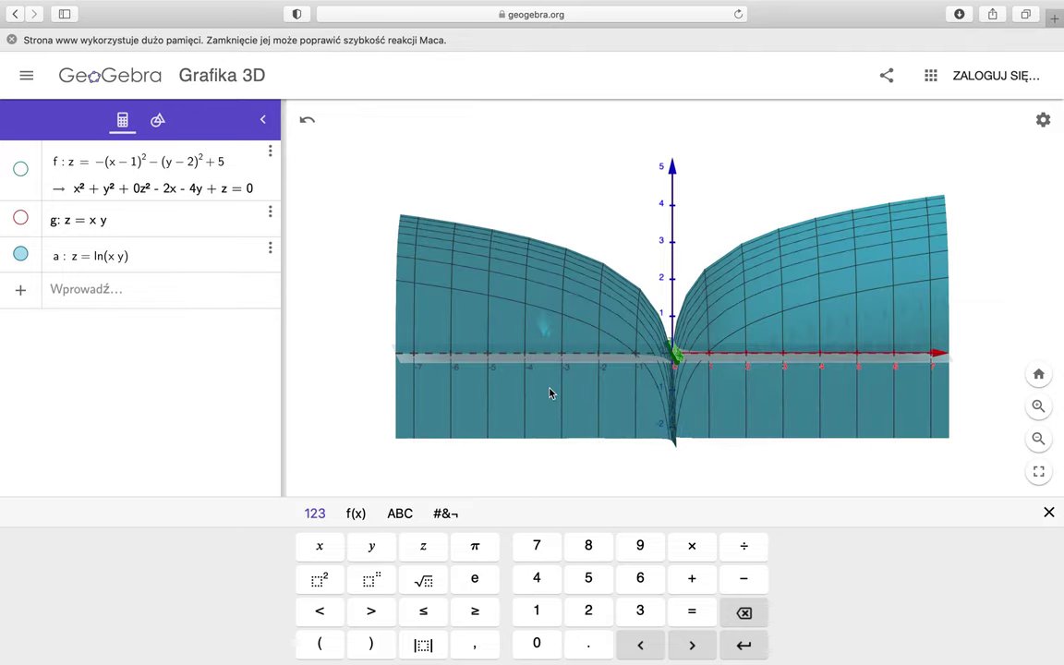
pyautogui.click(748, 418)
pyautogui.moveTo(748, 421); pyautogui.dragTo(860, 410)
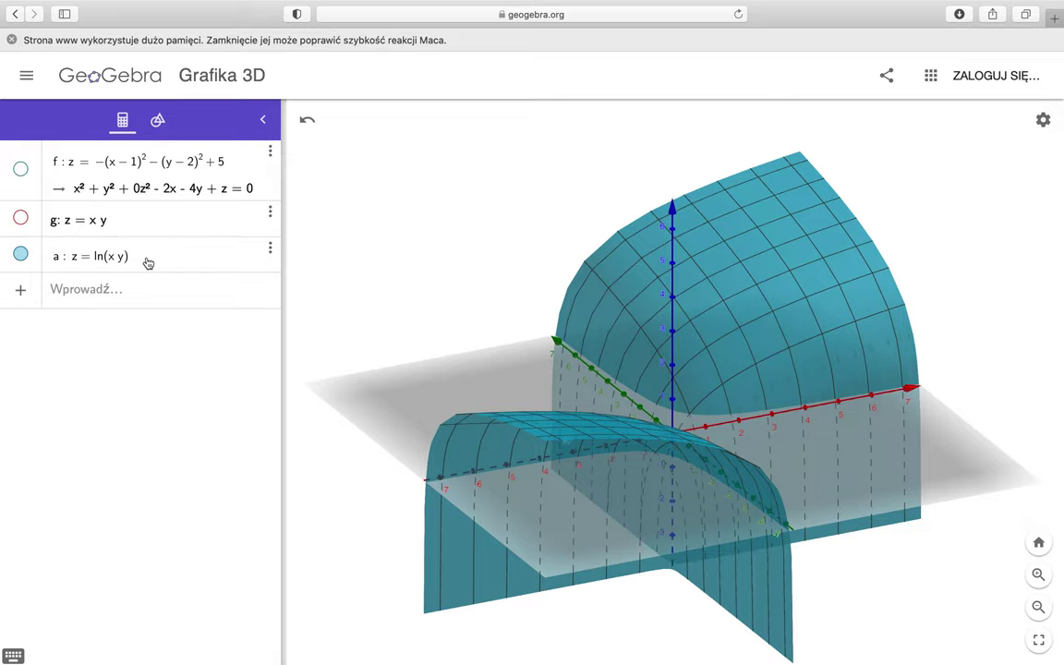
pyautogui.moveTo(686, 349); pyautogui.dragTo(644, 337)
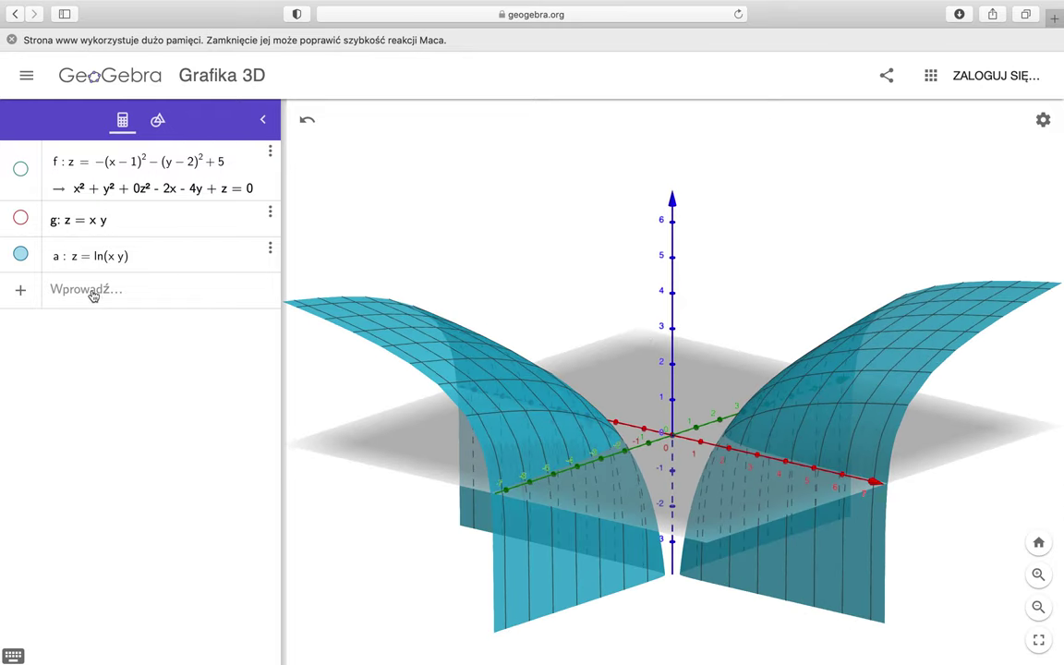
# Hide surface a and enter b: z = x^0.5 y^0.5, correcting the exponent on y.
pyautogui.click(21, 253)
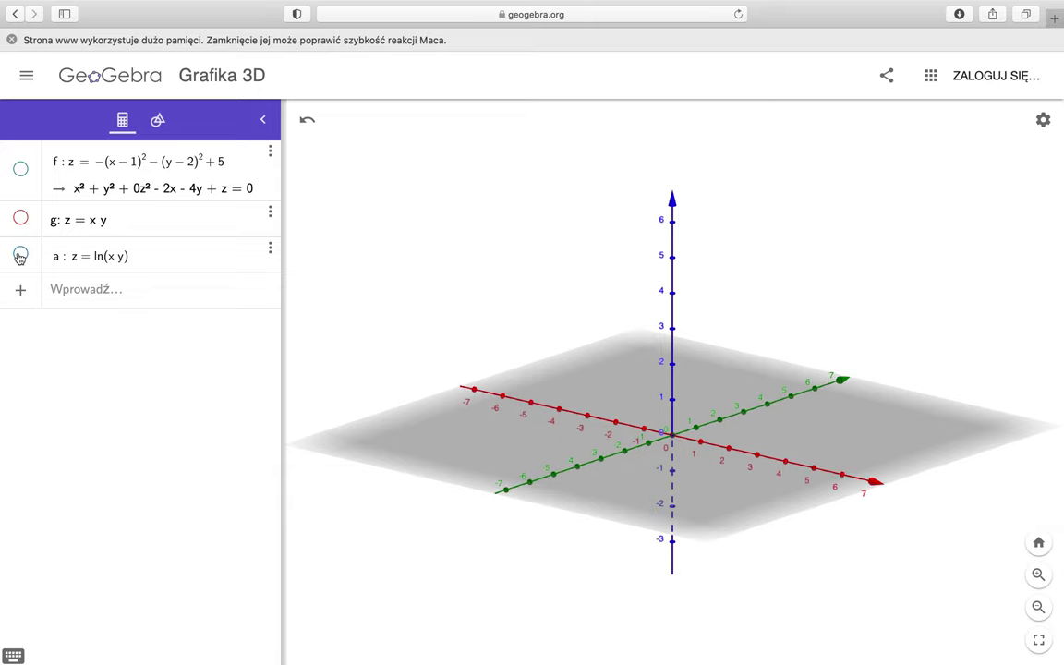
pyautogui.click(81, 289)
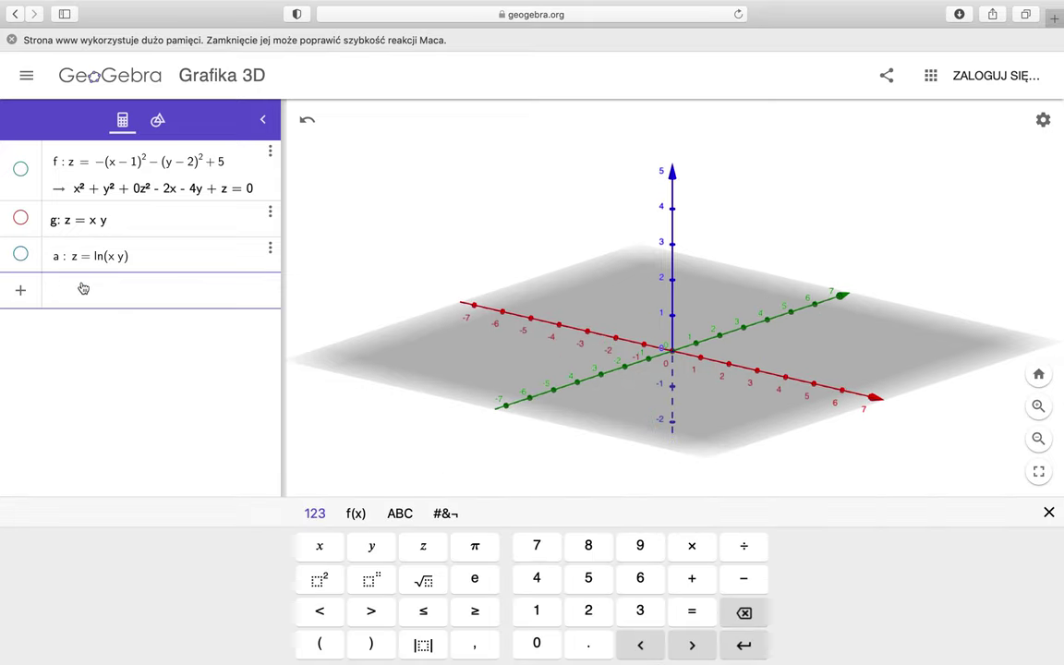
pyautogui.write('z = x')
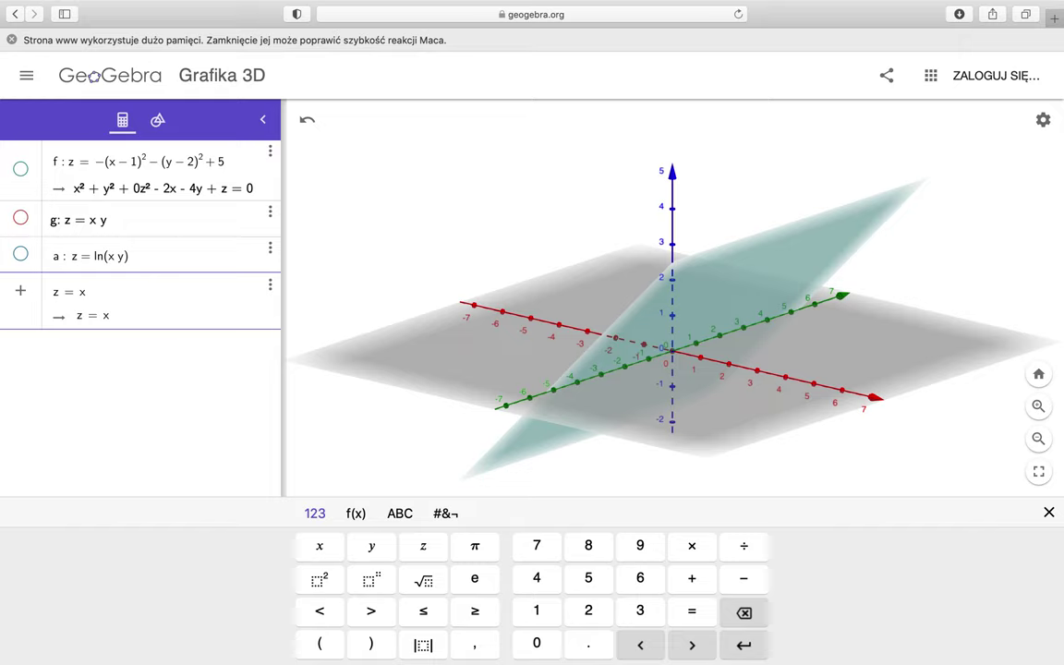
pyautogui.write('^0')
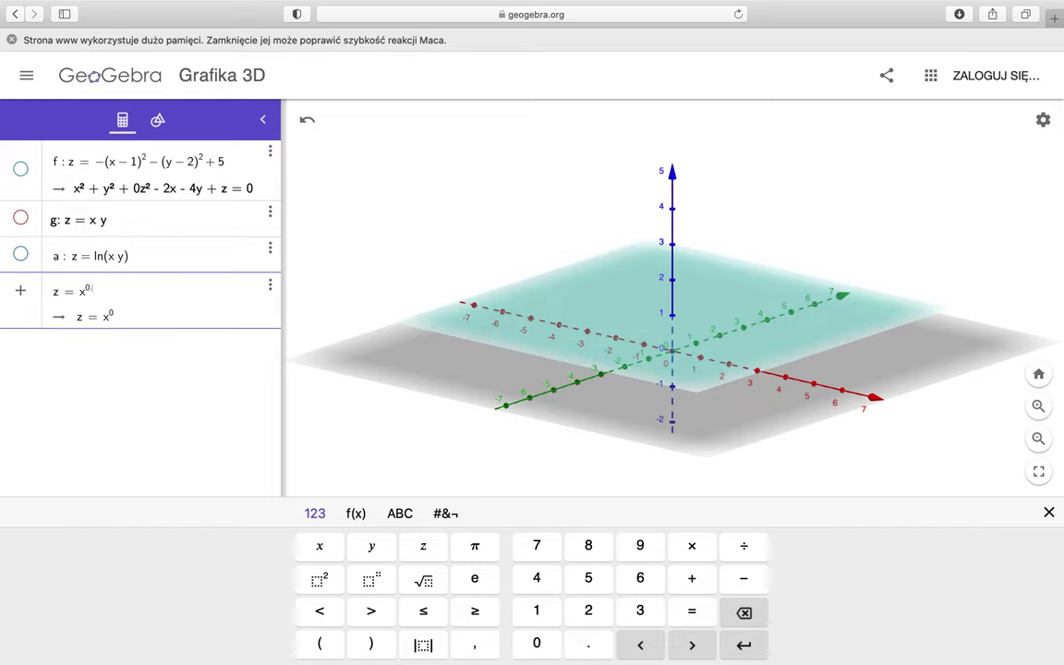
pyautogui.write('.5')
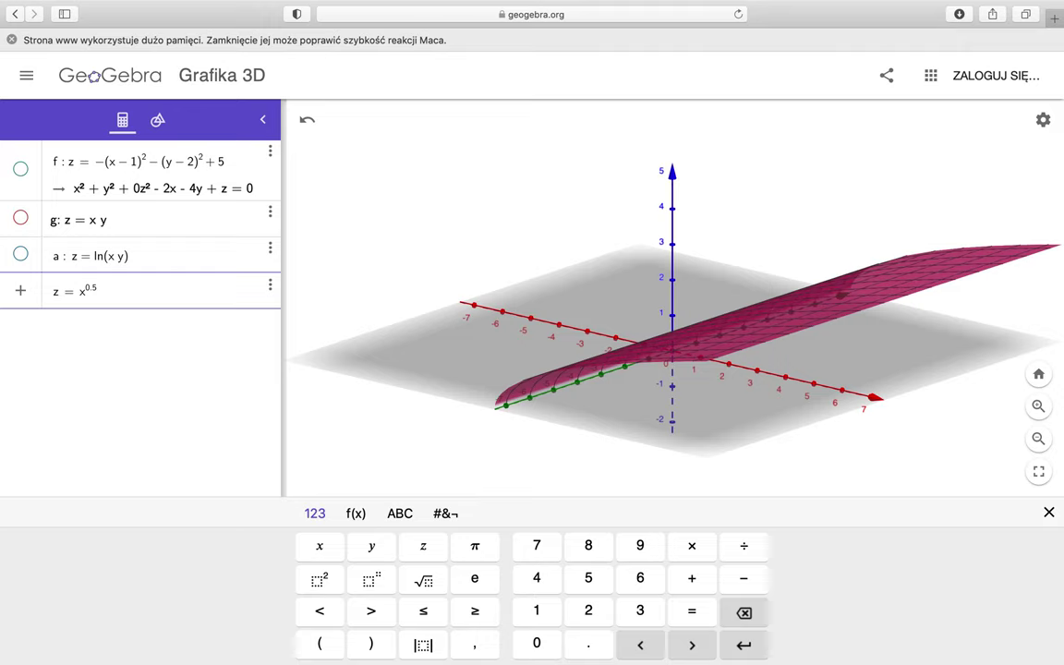
pyautogui.write('y')
pyautogui.write('0.')
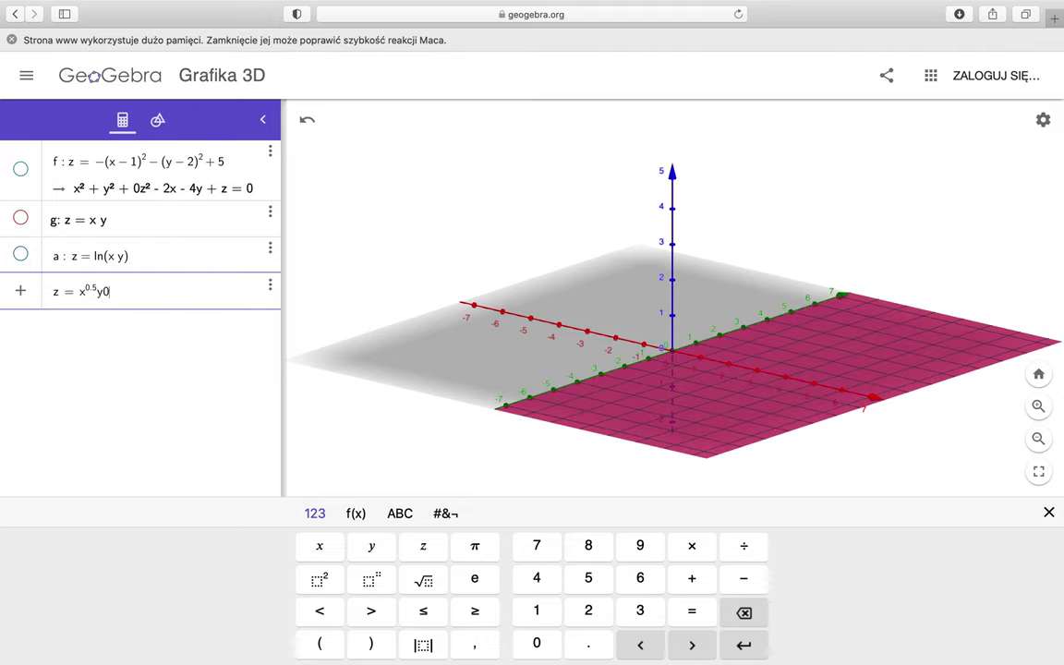
pyautogui.write('5')
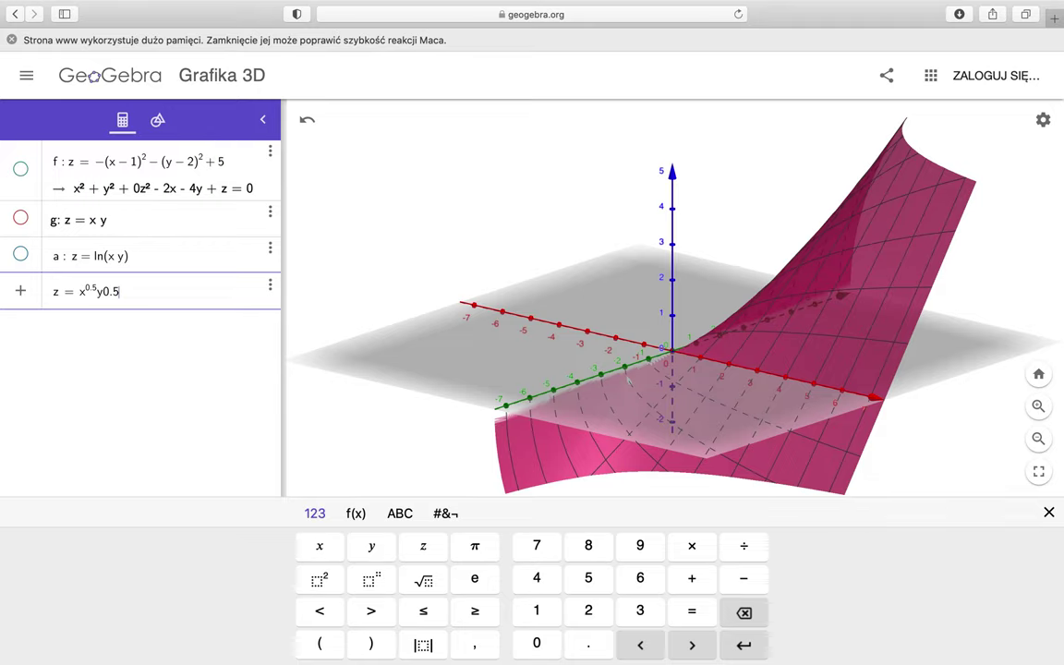
pyautogui.press('BackSpace')
pyautogui.press('BackSpace')
pyautogui.press('BackSpace')
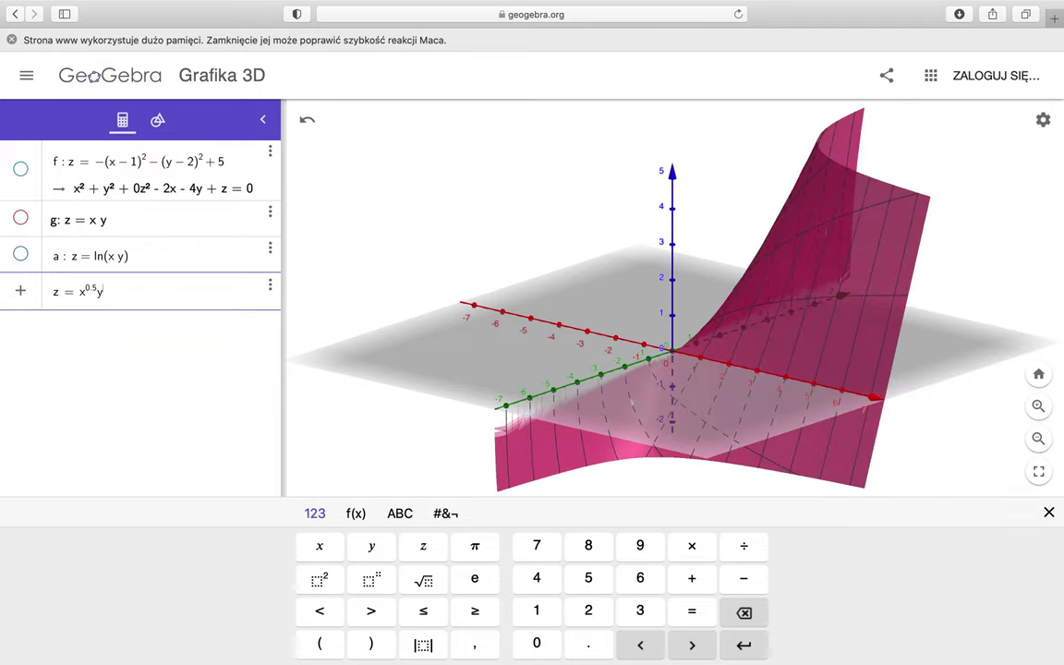
pyautogui.write('^0.5')
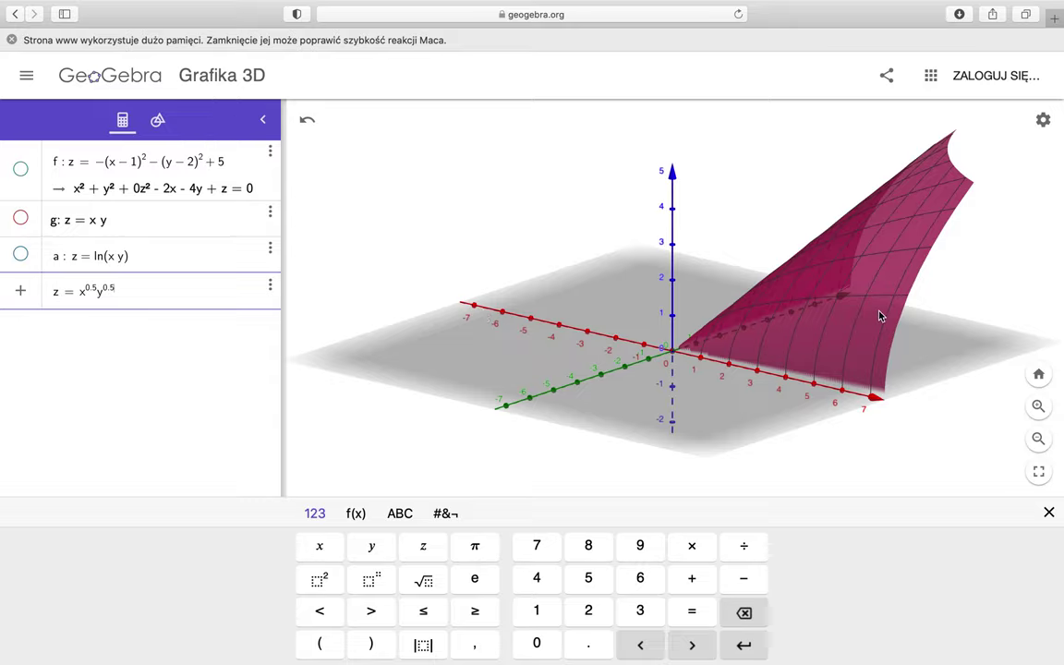
pyautogui.press('Return')
pyautogui.moveTo(878, 316)
pyautogui.mouseDown()
pyautogui.moveTo(819, 340)
pyautogui.moveTo(783, 334)
pyautogui.moveTo(842, 329)
pyautogui.moveTo(869, 302)
pyautogui.moveTo(861, 356)
pyautogui.moveTo(905, 317)
pyautogui.moveTo(869, 304)
pyautogui.mouseUp()
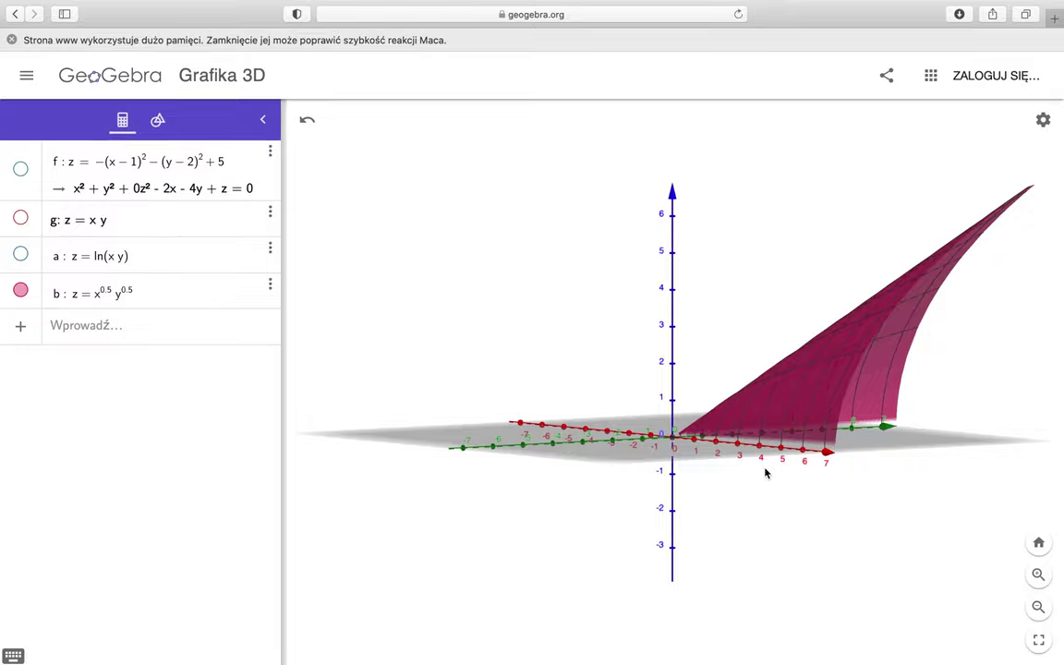
# Orbit the view to inspect surface b: z = x^0.5 y^0.5 from above, edge-on and both sides.
pyautogui.moveTo(764, 470); pyautogui.dragTo(790, 489)
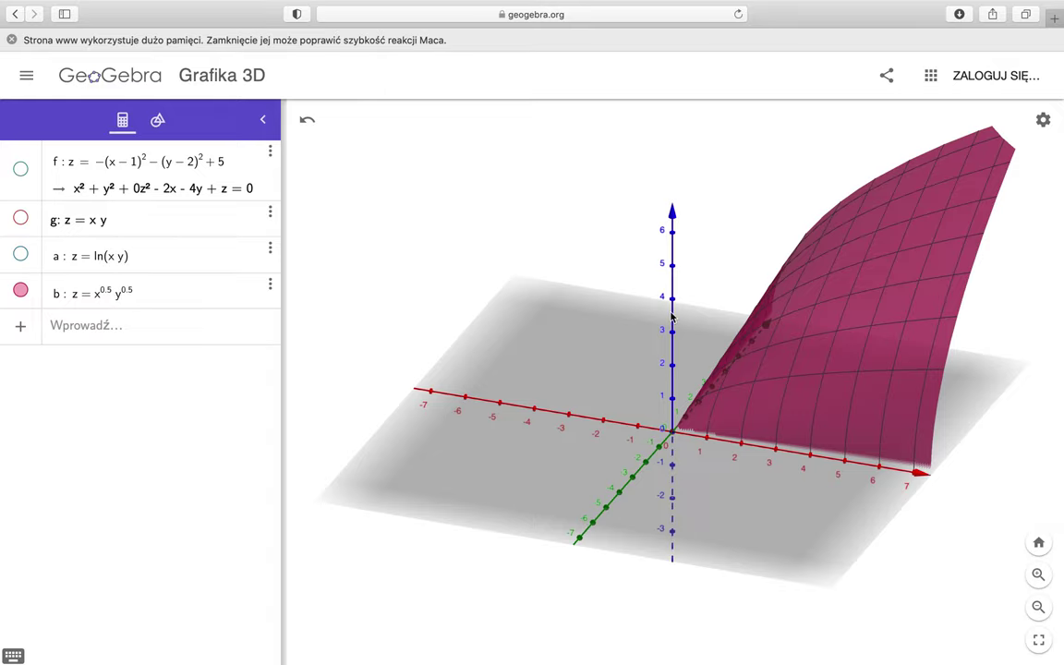
pyautogui.moveTo(815, 390)
pyautogui.mouseDown()
pyautogui.moveTo(802, 362)
pyautogui.moveTo(809, 404)
pyautogui.moveTo(812, 388)
pyautogui.mouseUp()
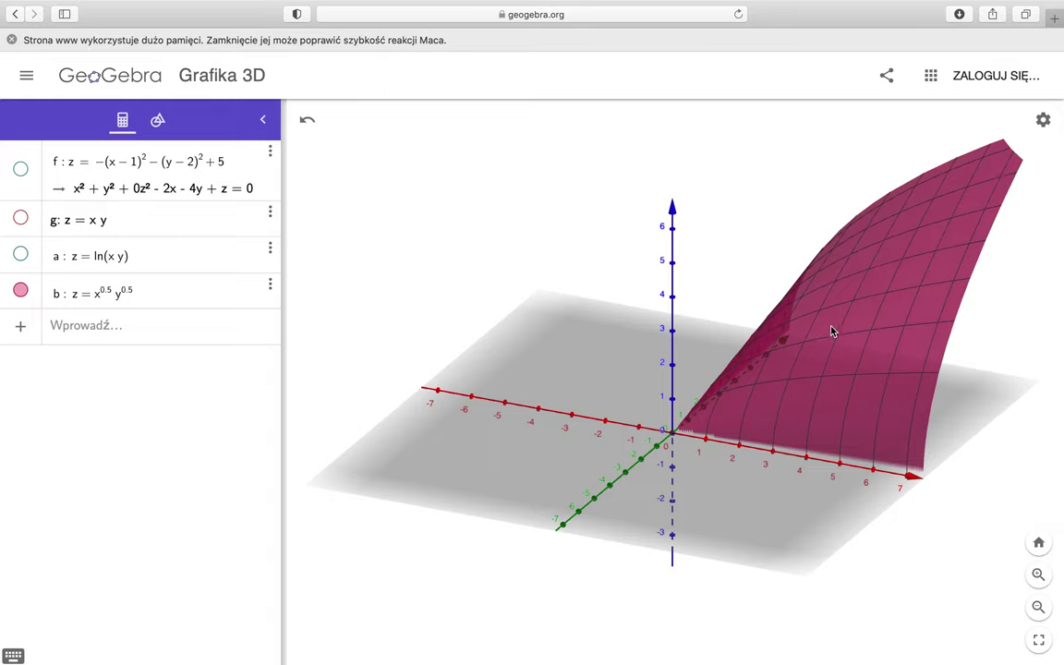
pyautogui.moveTo(739, 392); pyautogui.dragTo(657, 395)
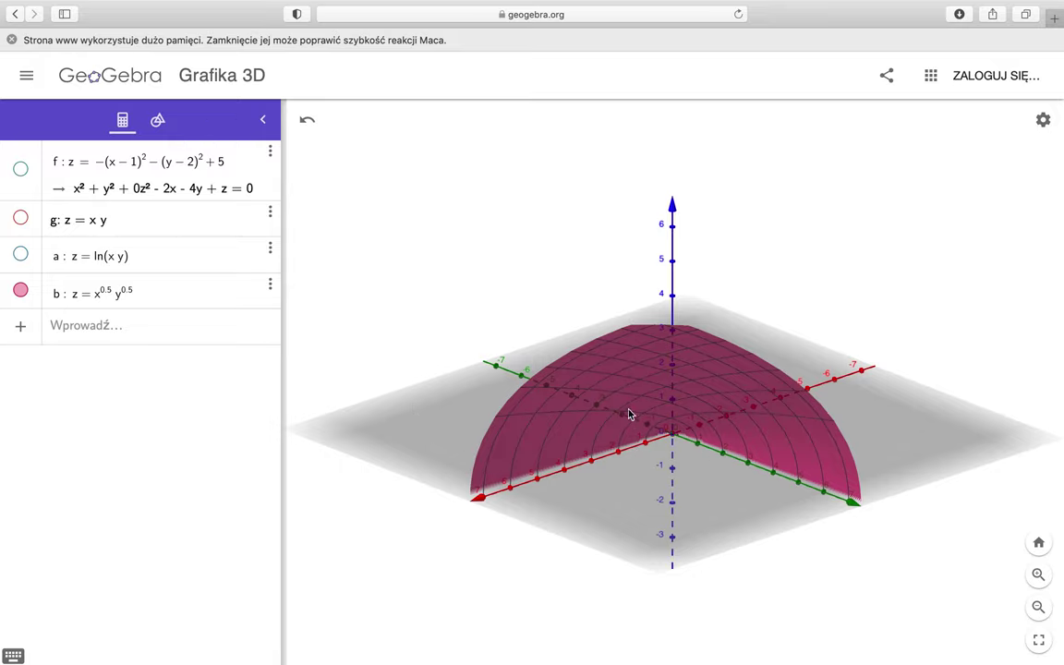
pyautogui.moveTo(629, 420); pyautogui.dragTo(710, 406)
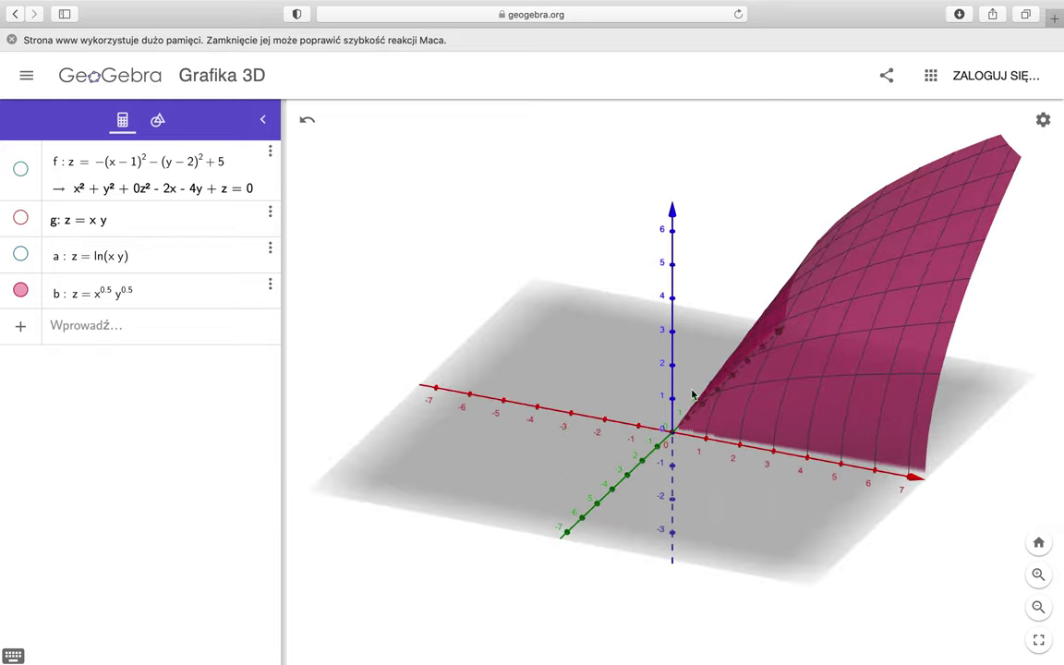
# Rewrite b as z = |x|^0.5 |y|^0.5, view it across all four quadrants, then hide it.
pyautogui.click(93, 297)
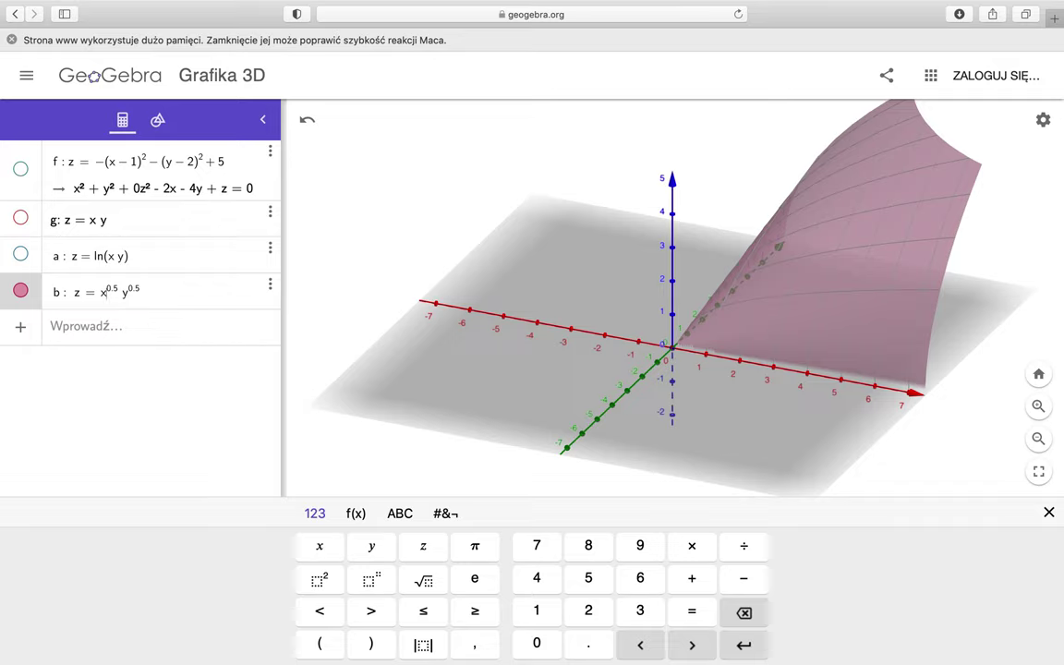
pyautogui.click(104, 291)
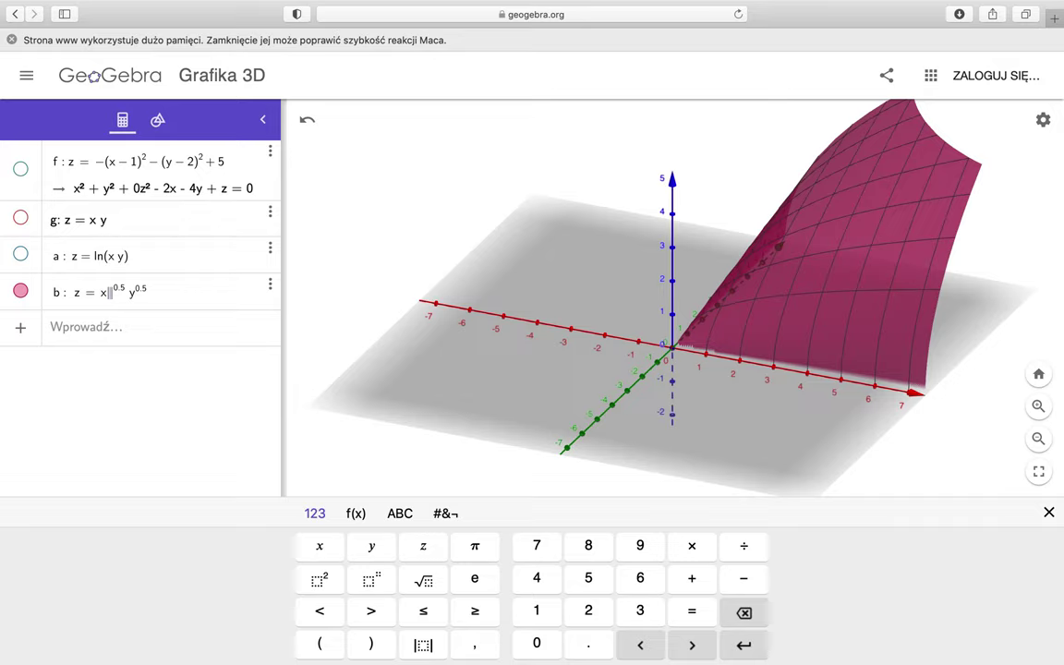
pyautogui.write('x')
pyautogui.press('BackSpace')
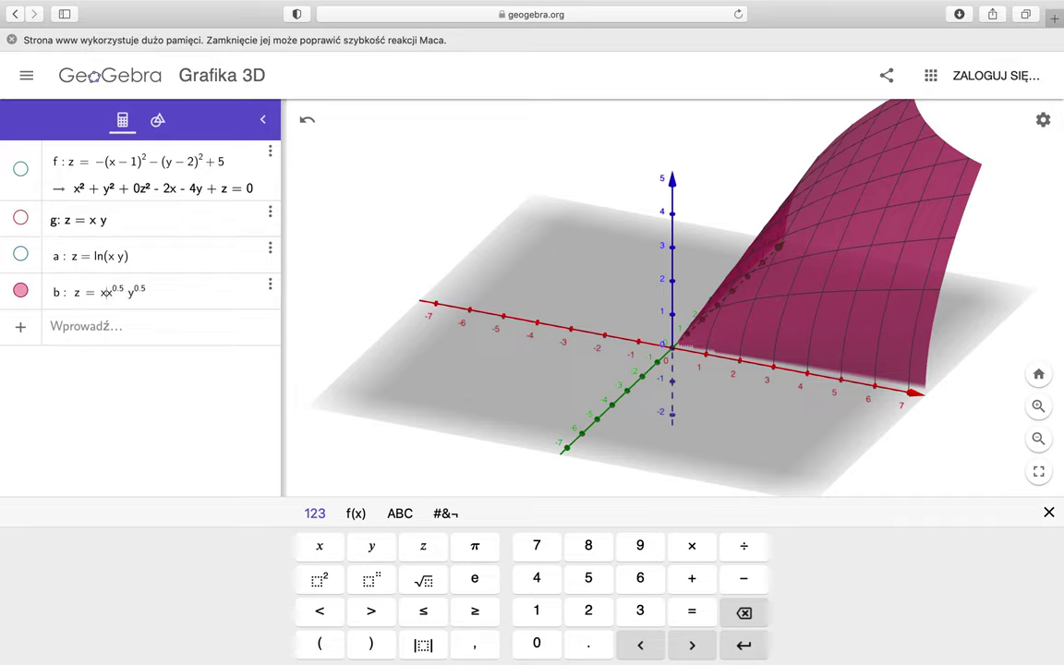
pyautogui.press('BackSpace')
pyautogui.press('BackSpace')
pyautogui.write('|')
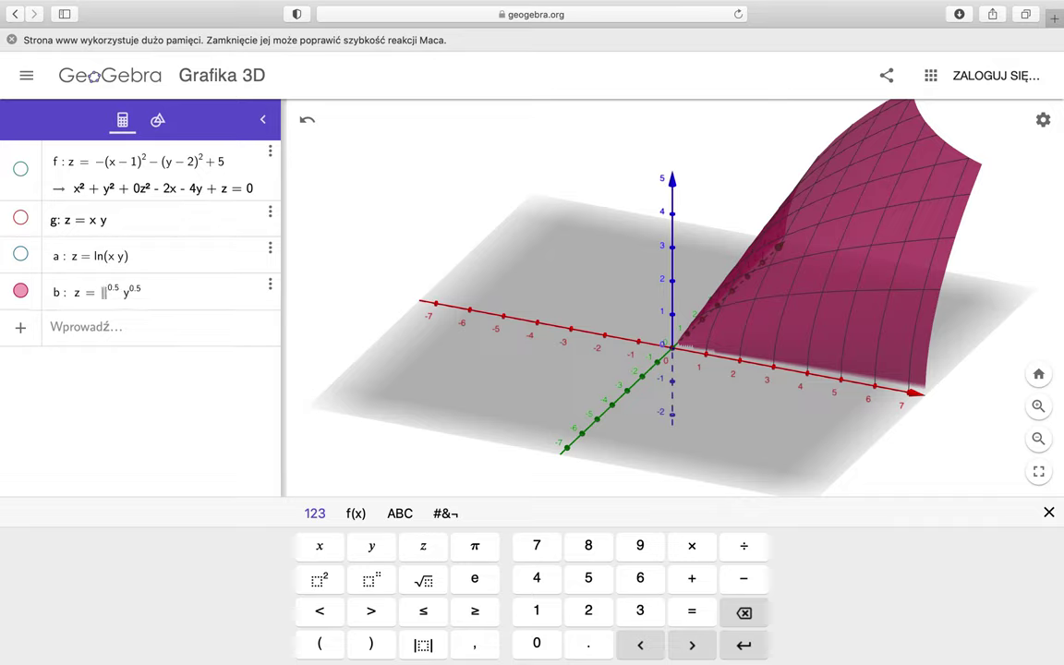
pyautogui.write('x')
pyautogui.press('BackSpace')
pyautogui.write('|')
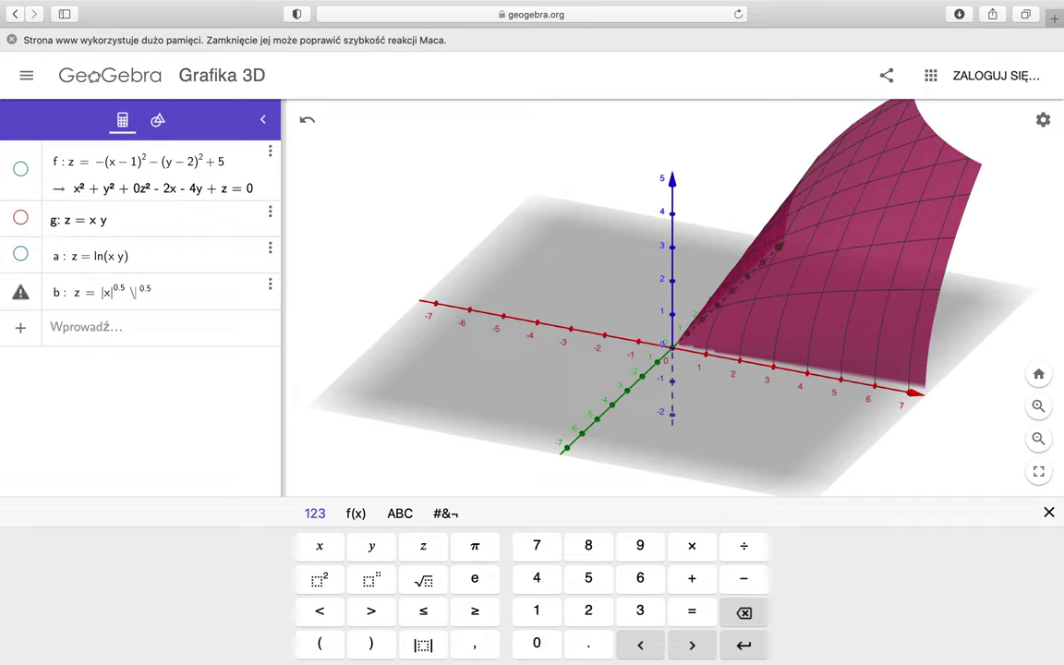
pyautogui.write('|y')
pyautogui.press('Return')
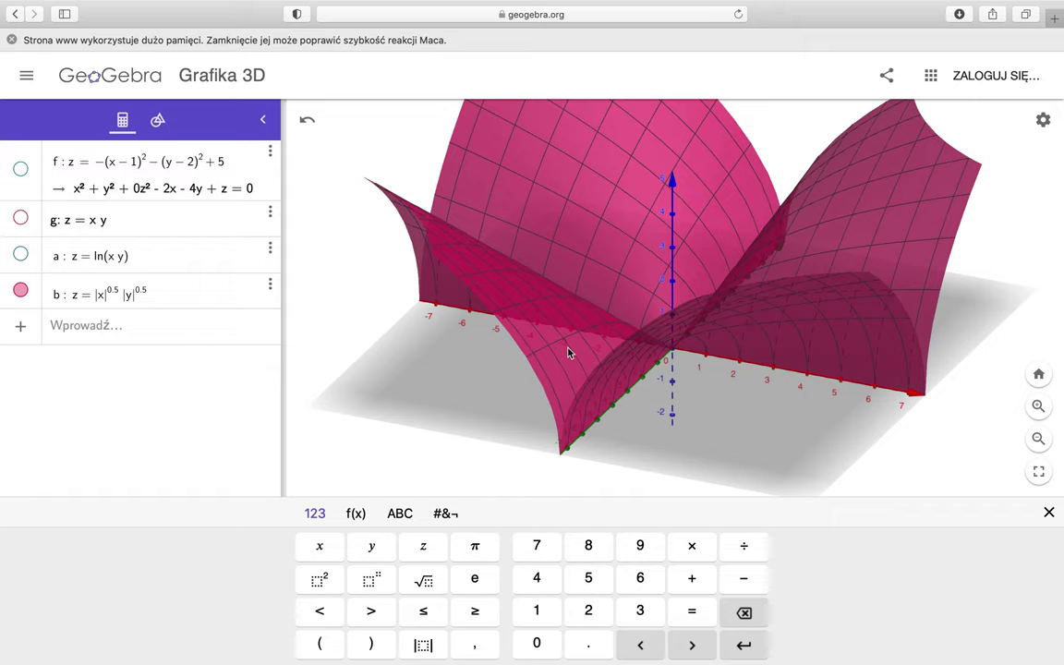
pyautogui.moveTo(570, 352); pyautogui.dragTo(778, 339)
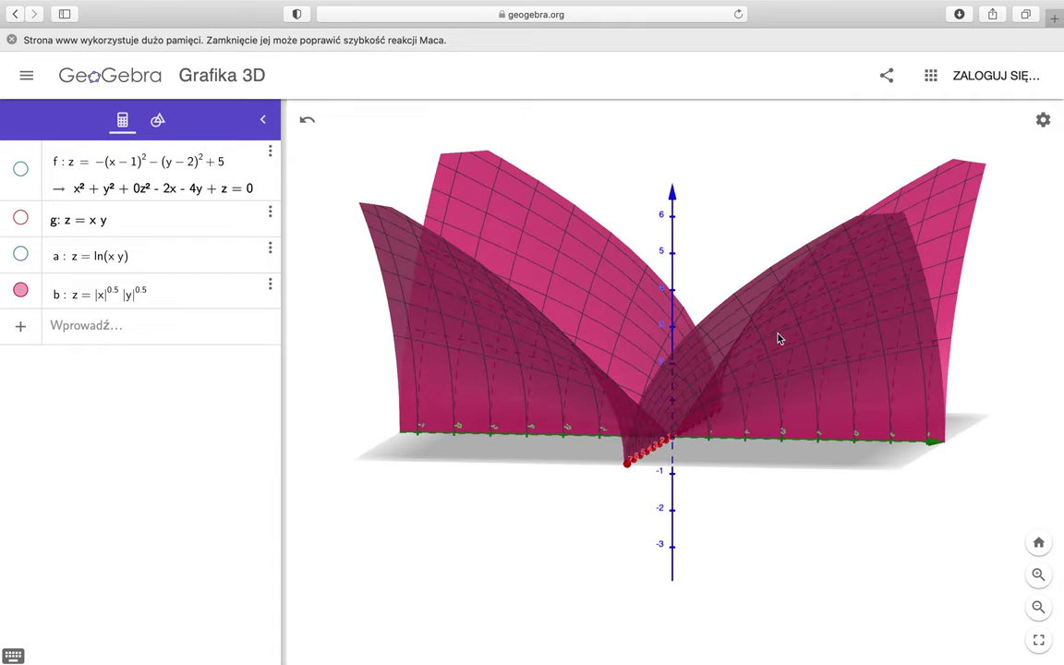
pyautogui.click(20, 292)
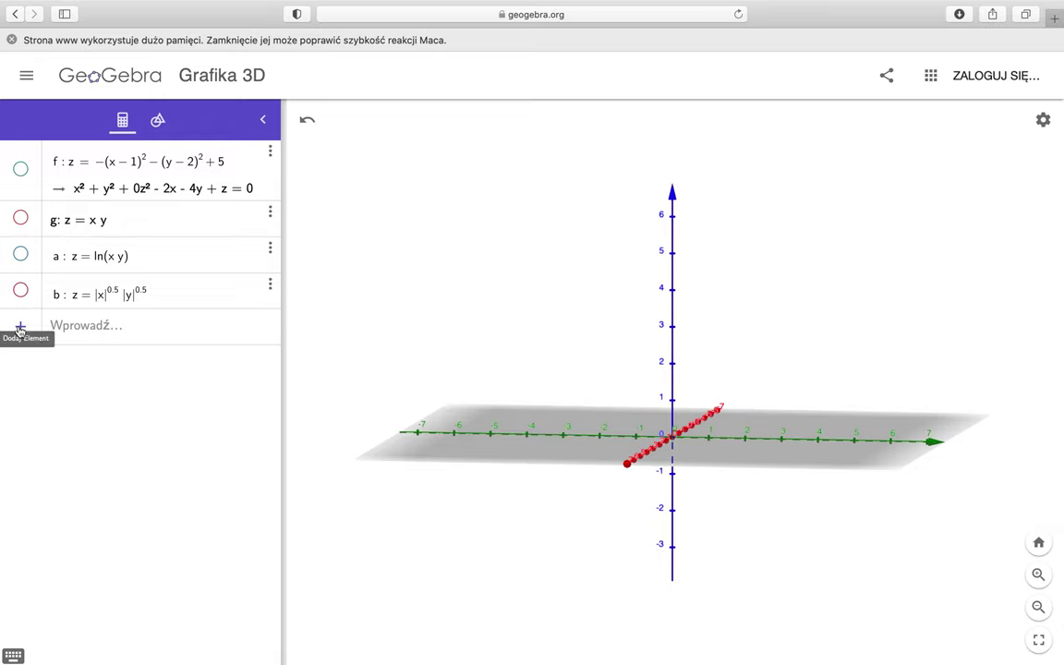
# Enter the new surface c: z = e^x e^y in an empty Algebra row and commit it.
pyautogui.click(20, 329)
pyautogui.click(200, 337)
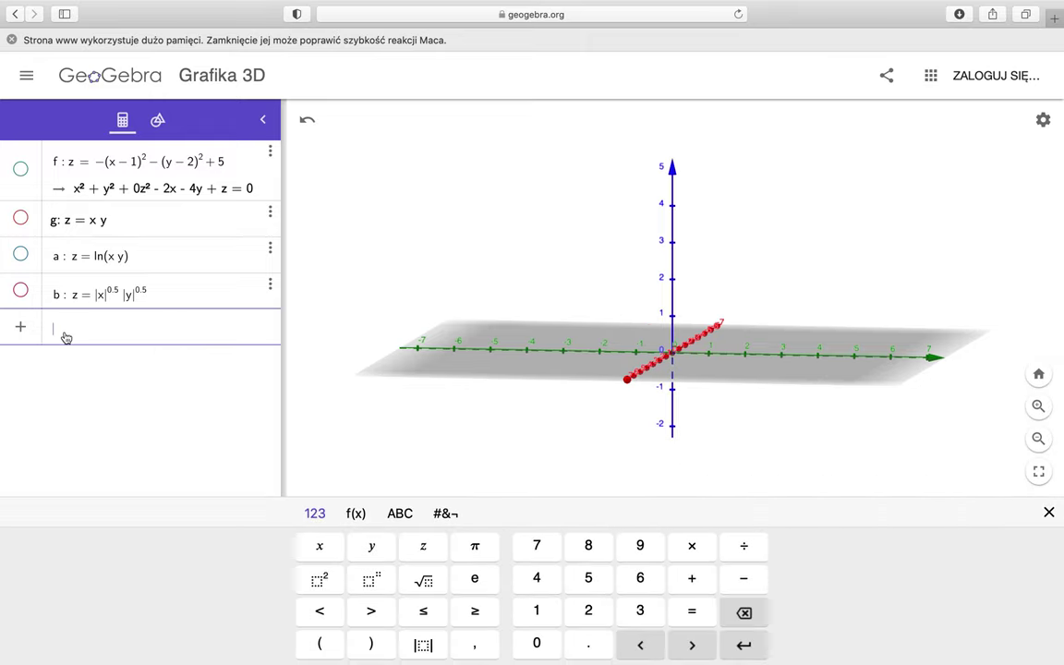
pyautogui.write('z = e')
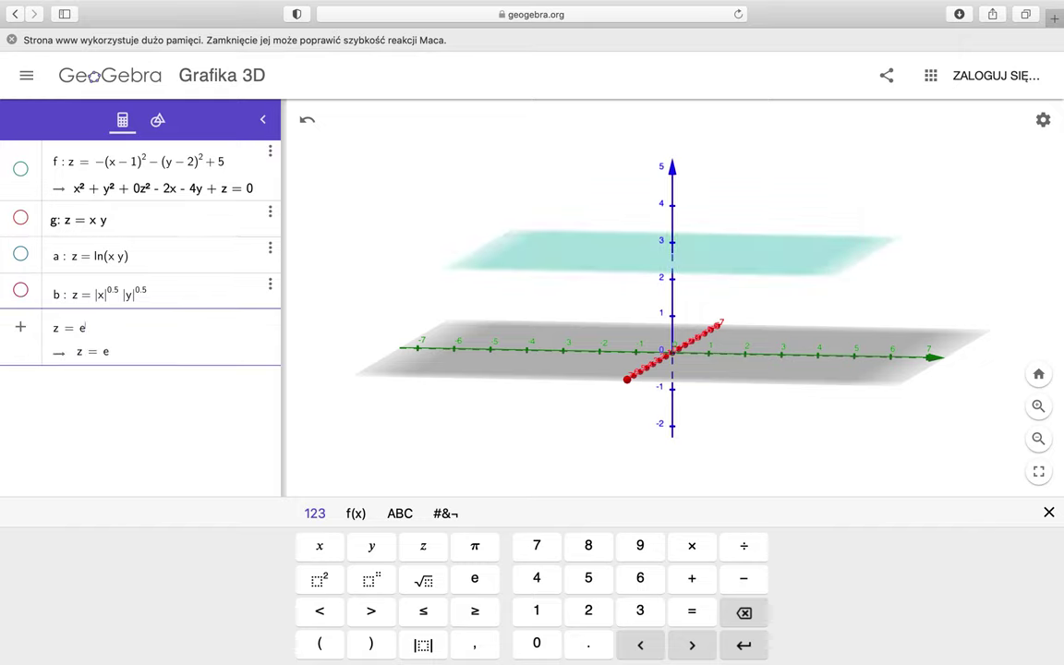
pyautogui.write('^x')
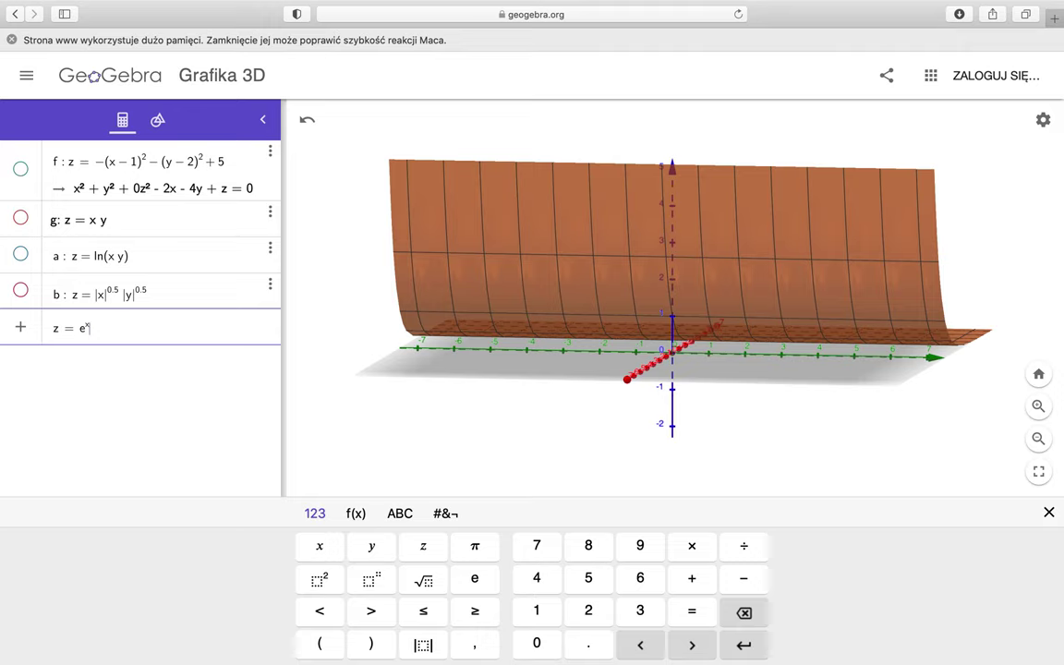
pyautogui.press('Right')
pyautogui.write('e^y')
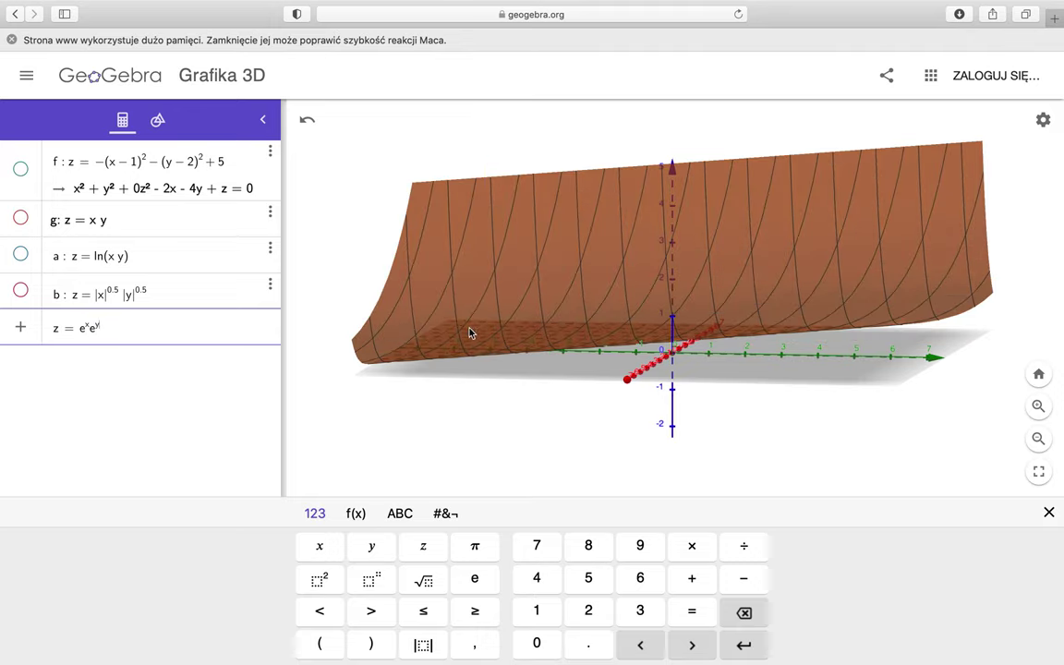
pyautogui.moveTo(473, 340); pyautogui.dragTo(539, 349)
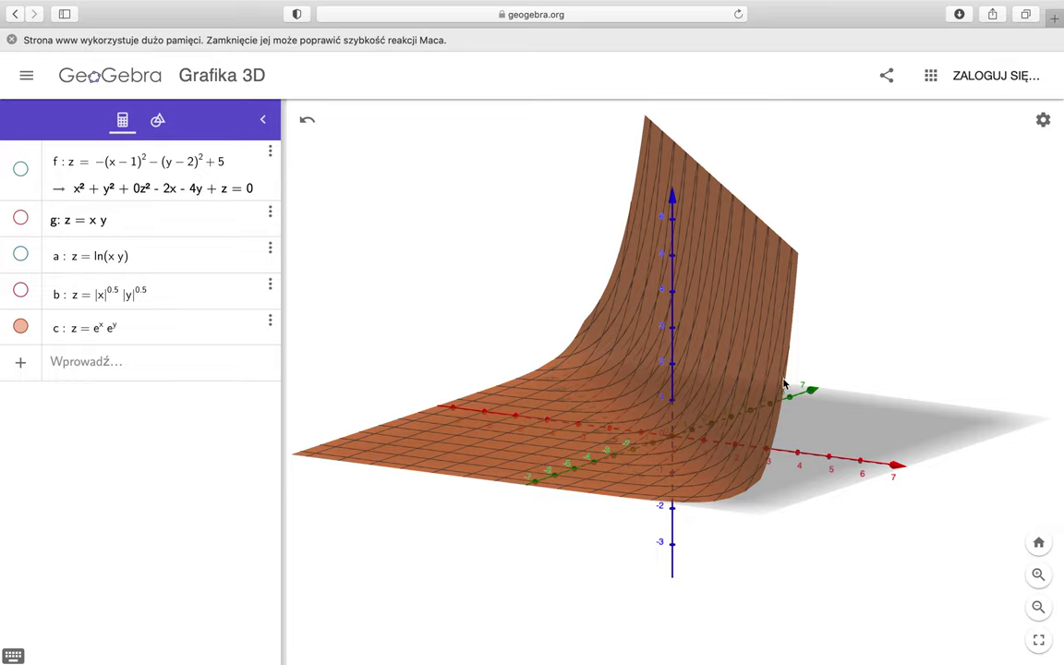
# Rotate the camera around surface c: z = e^x e^y to inspect it from several viewpoints.
pyautogui.moveTo(774, 382)
pyautogui.mouseDown()
pyautogui.moveTo(740, 375)
pyautogui.moveTo(774, 396)
pyautogui.moveTo(793, 385)
pyautogui.moveTo(778, 364)
pyautogui.mouseUp()
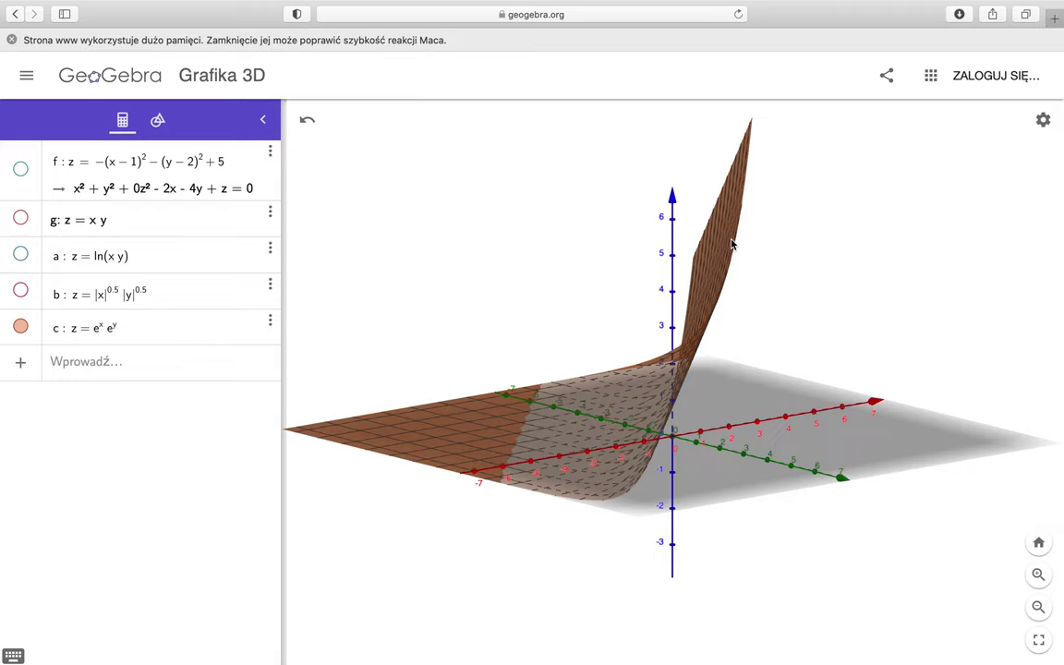
pyautogui.moveTo(731, 243); pyautogui.dragTo(740, 266)
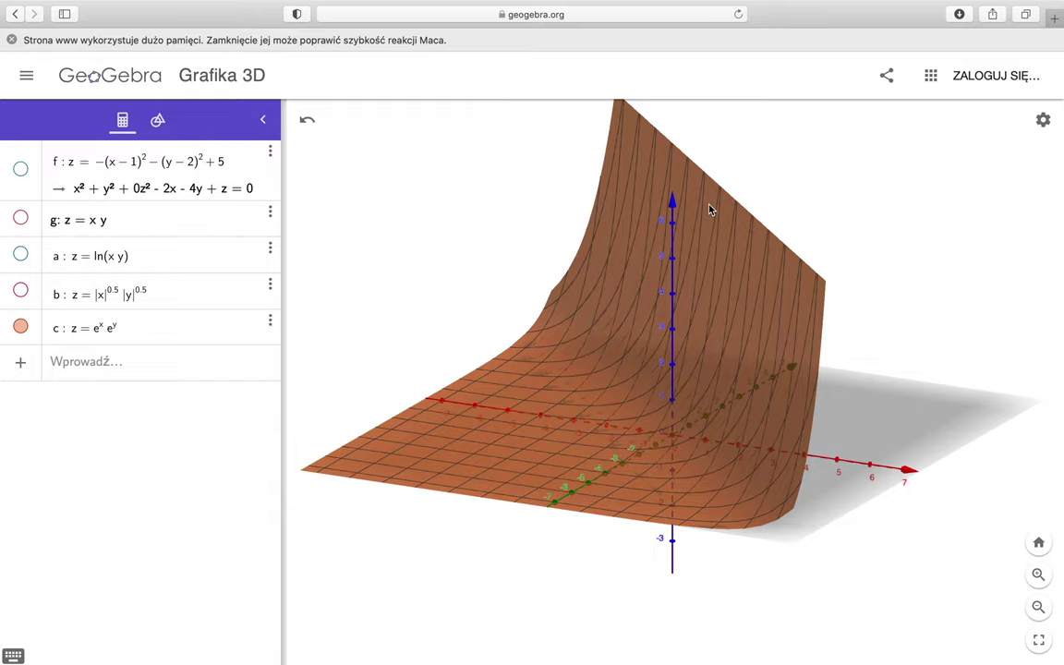
pyautogui.moveTo(709, 207)
pyautogui.mouseDown()
pyautogui.moveTo(686, 230)
pyautogui.moveTo(653, 230)
pyautogui.moveTo(640, 208)
pyautogui.moveTo(694, 247)
pyautogui.moveTo(724, 225)
pyautogui.moveTo(707, 203)
pyautogui.mouseUp()
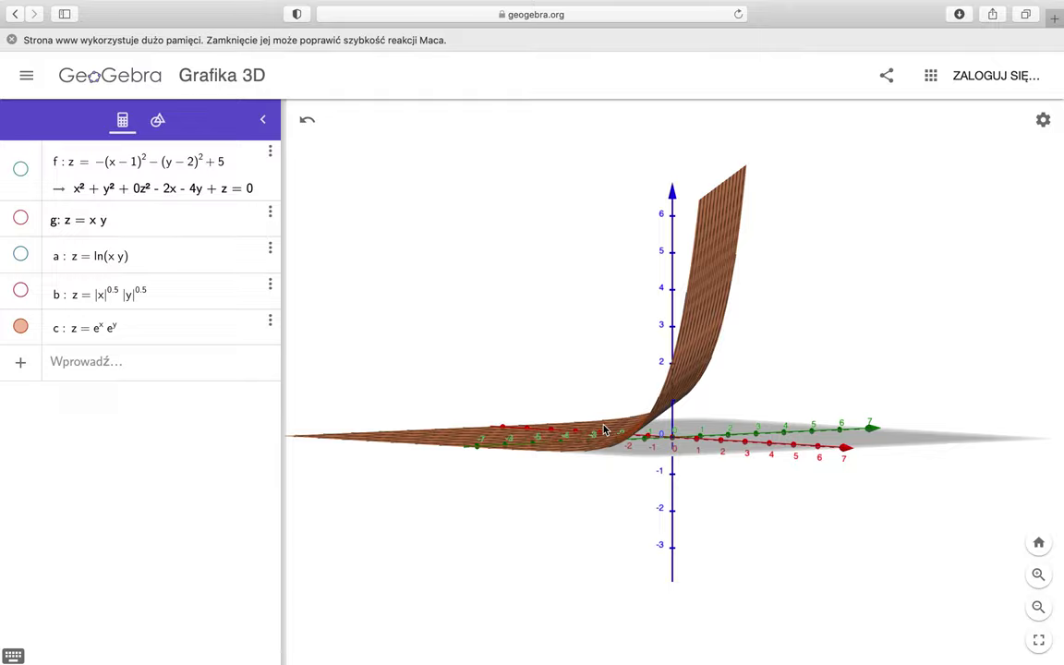
pyautogui.moveTo(628, 504)
pyautogui.mouseDown()
pyautogui.moveTo(624, 494)
pyautogui.moveTo(656, 491)
pyautogui.moveTo(615, 504)
pyautogui.moveTo(648, 507)
pyautogui.moveTo(644, 499)
pyautogui.mouseUp()
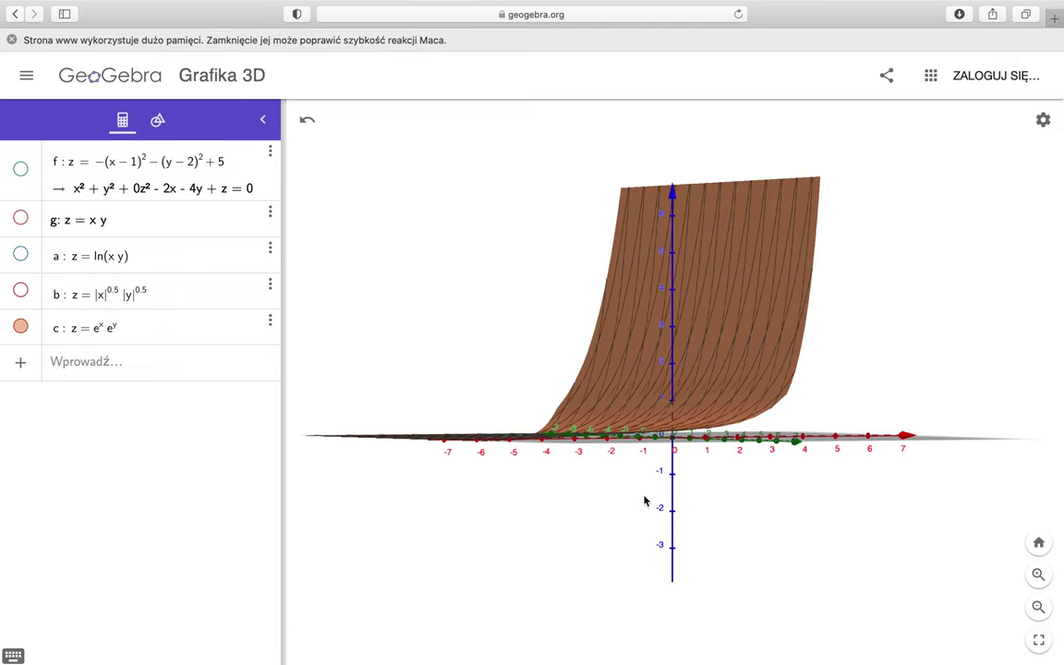
# Append −6 to surface c so it reads z = e^x e^y − 6.
pyautogui.click(145, 330)
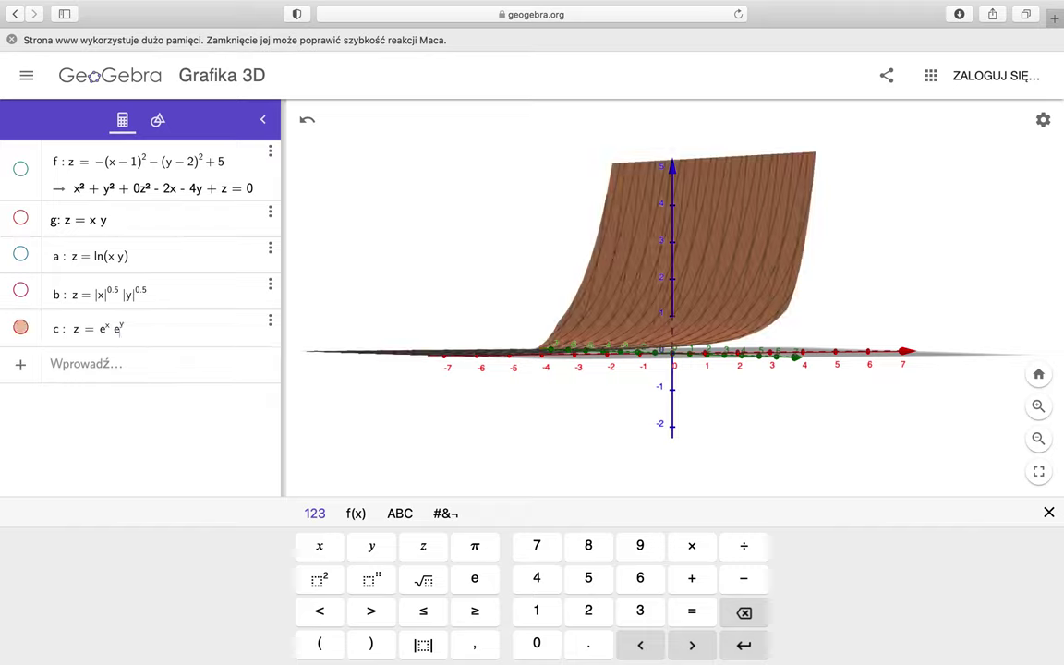
pyautogui.write('_')
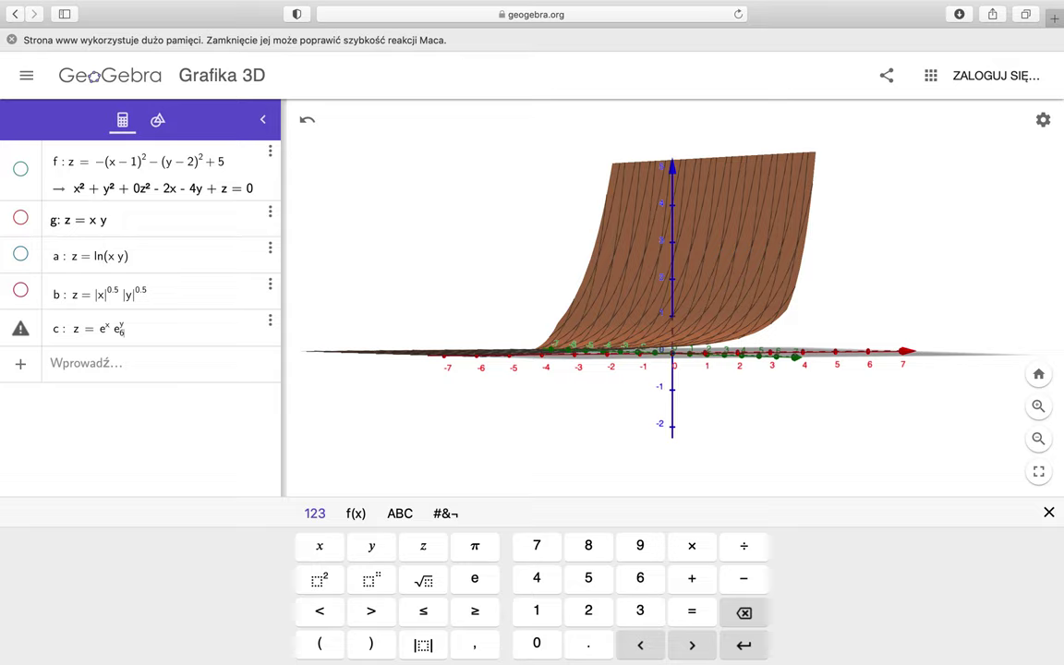
pyautogui.press('BackSpace')
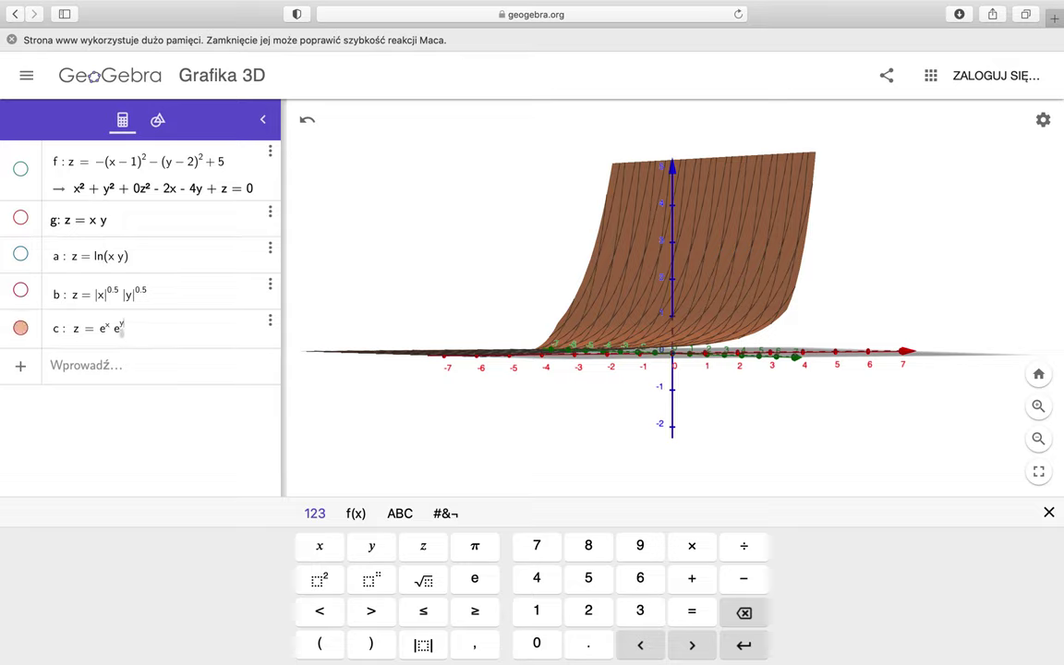
pyautogui.write('-6')
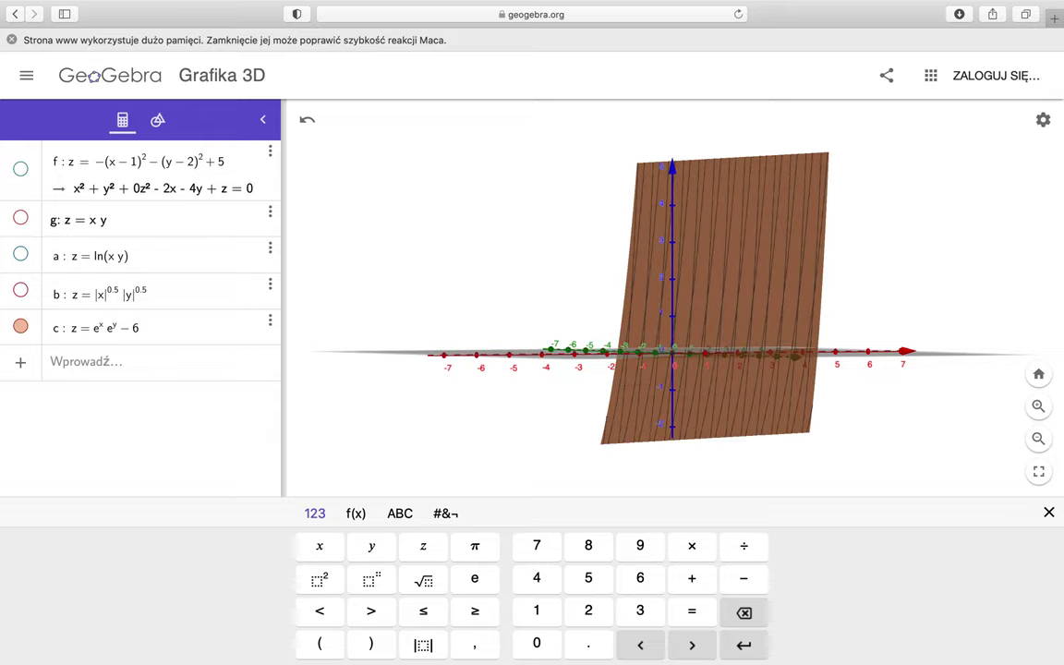
# Orbit and zoom out, then back in, to see surface c level off near z = −6.
pyautogui.moveTo(643, 420); pyautogui.dragTo(632, 469)
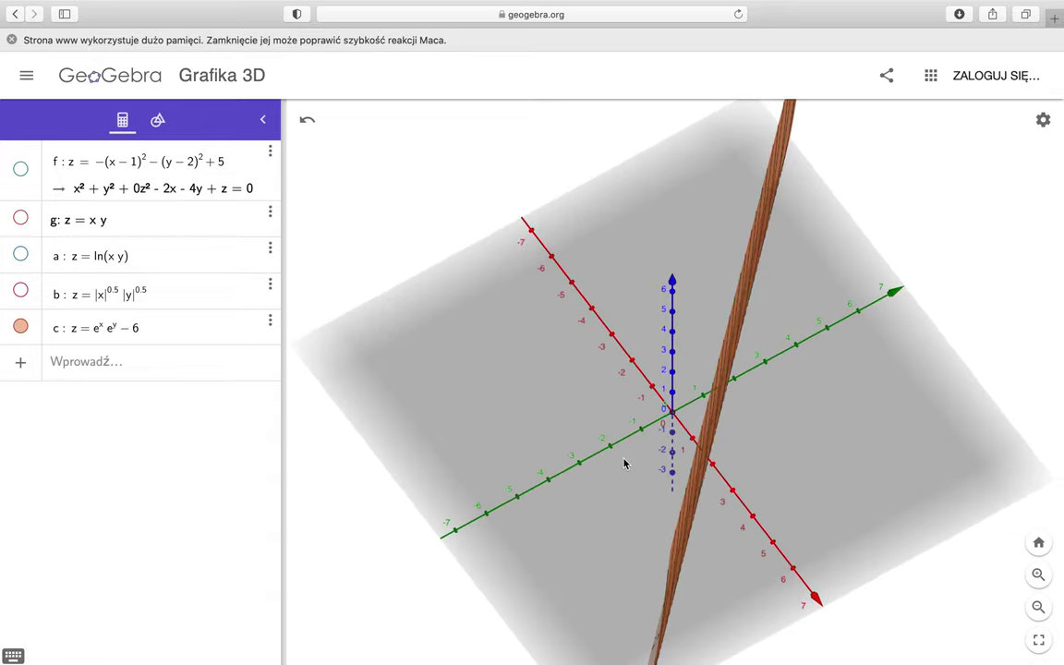
pyautogui.moveTo(635, 437); pyautogui.dragTo(636, 423)
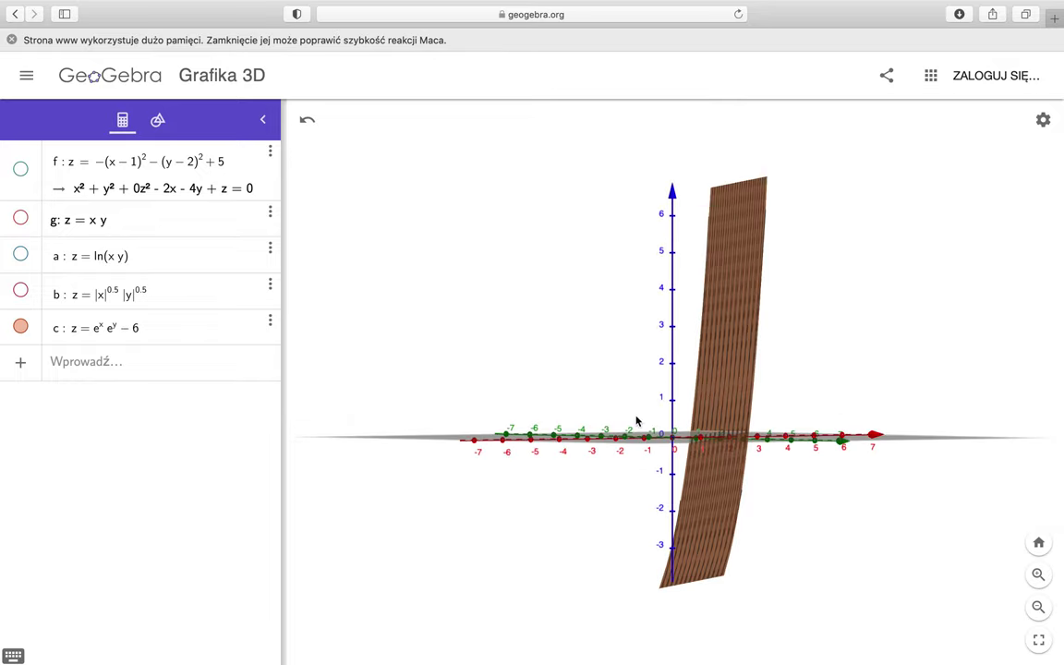
pyautogui.click(1037, 607)
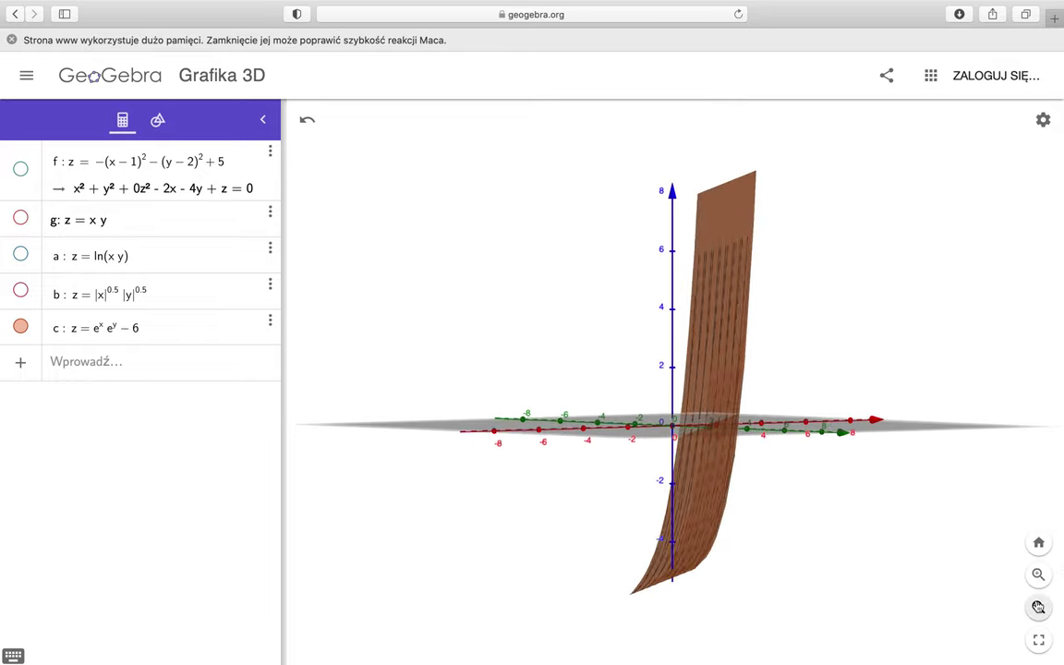
pyautogui.click(1037, 606)
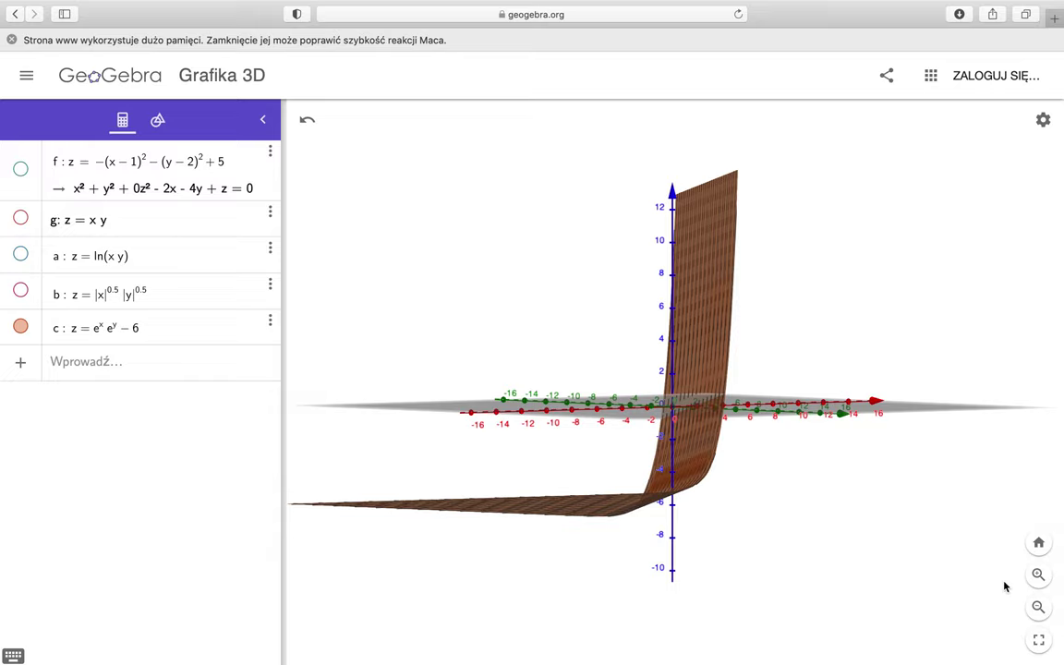
pyautogui.click(1044, 584)
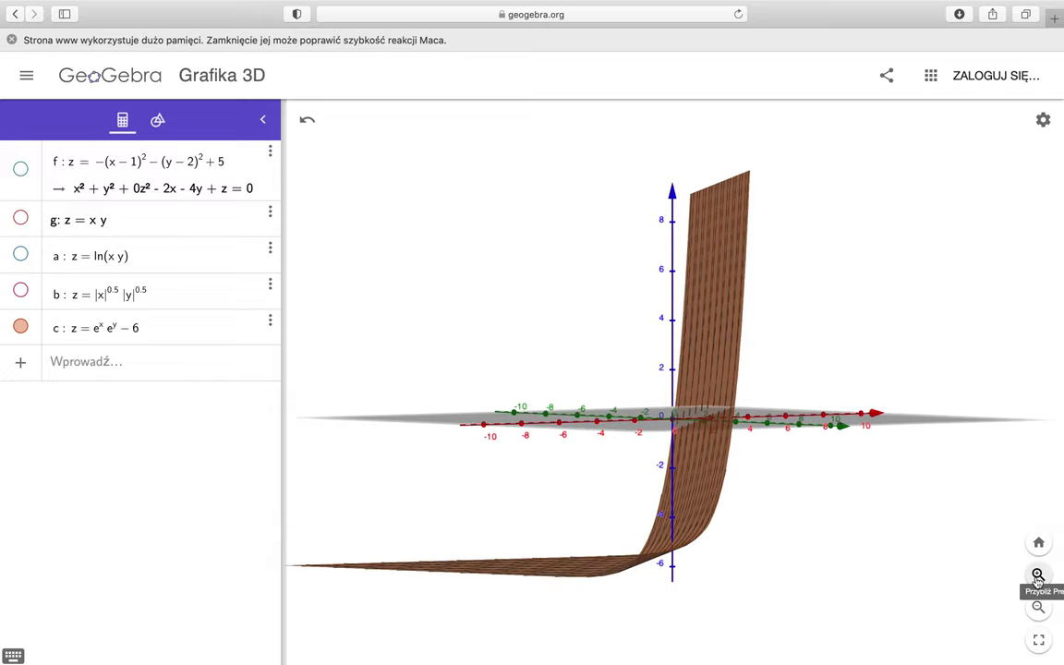
pyautogui.click(1040, 578)
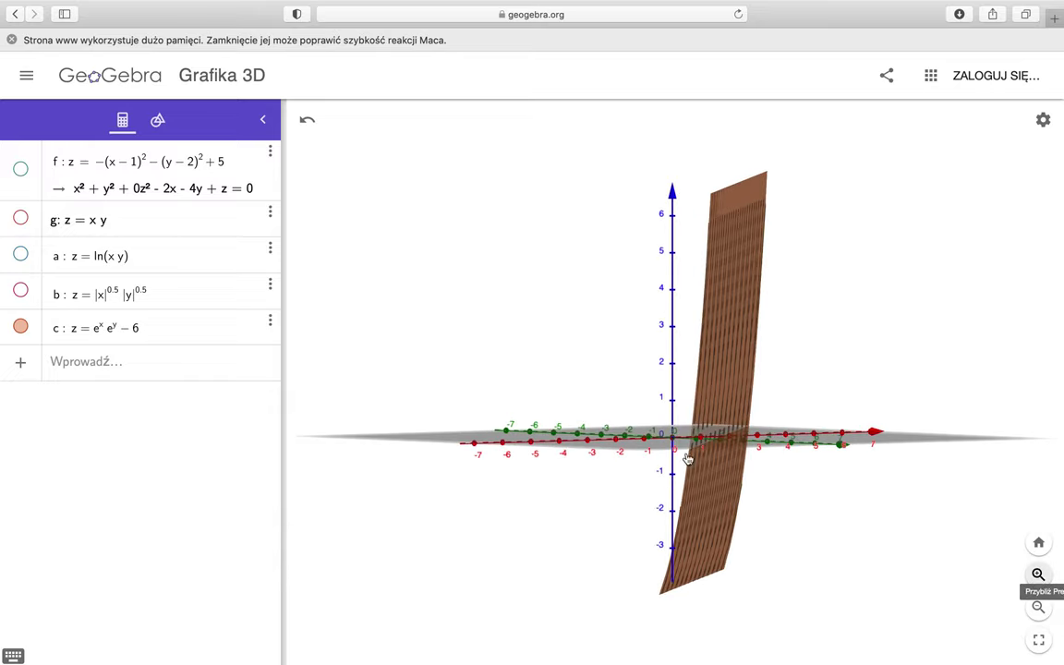
pyautogui.click(106, 328)
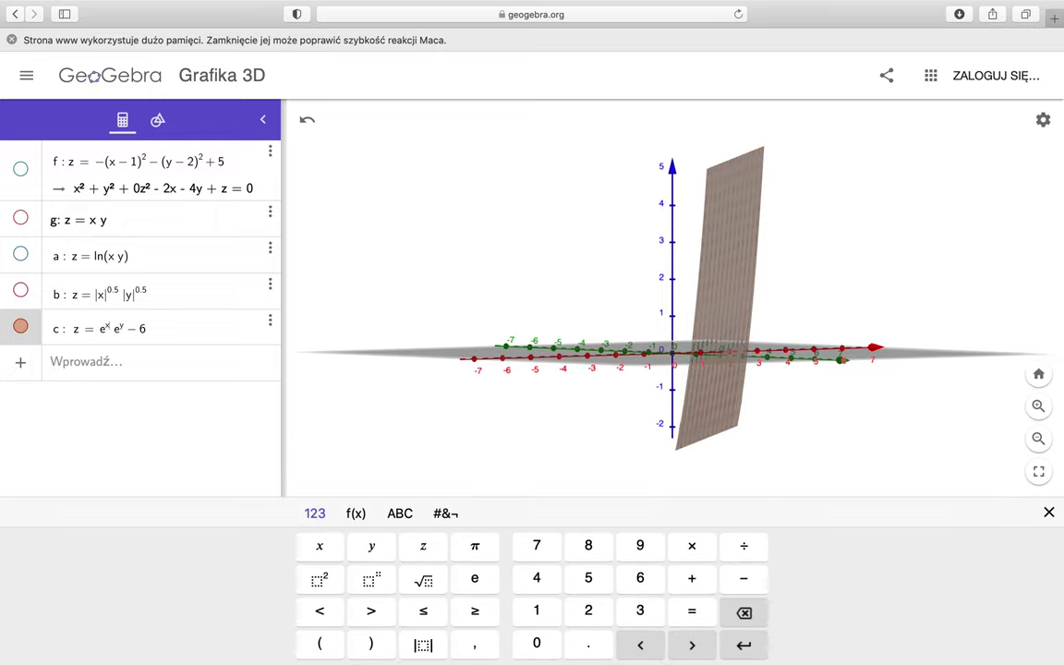
# Add +1 to the x exponent and −3 to the y exponent of surface c.
pyautogui.write('+')
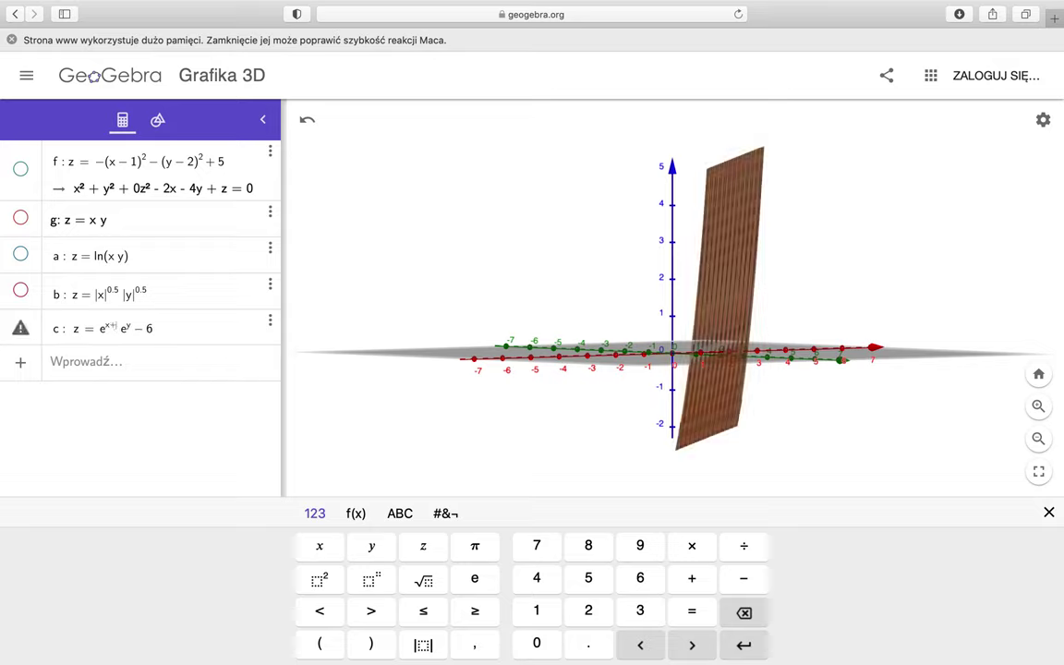
pyautogui.write('1')
pyautogui.write('-')
pyautogui.write('3')
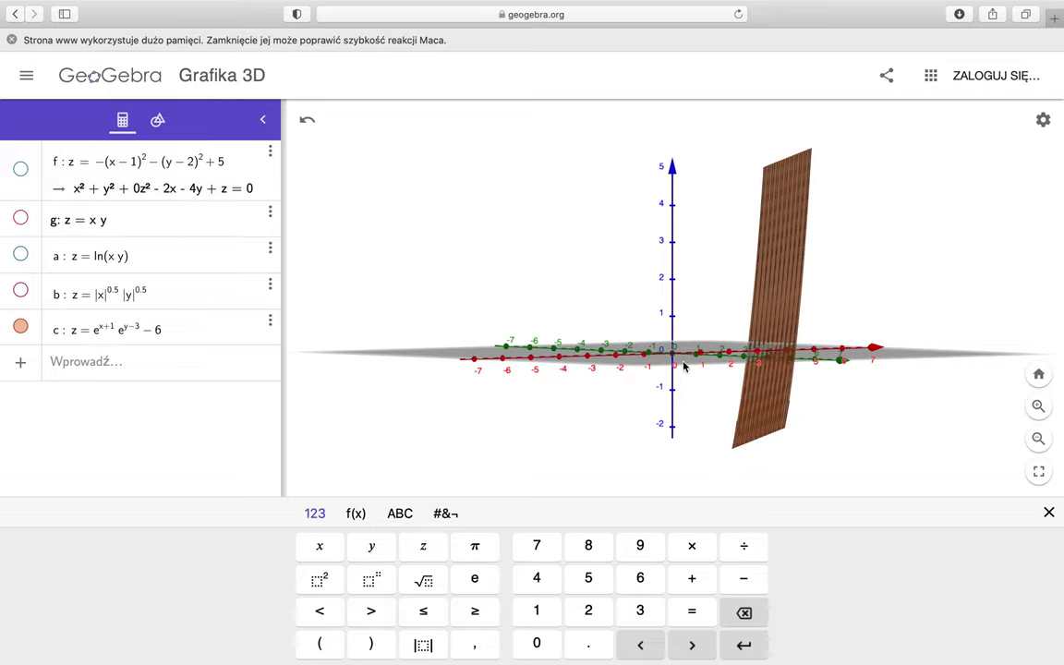
pyautogui.moveTo(341, 370); pyautogui.dragTo(696, 360)
# Hide surface c and create the new expression d: z = sin(x).
pyautogui.click(20, 326)
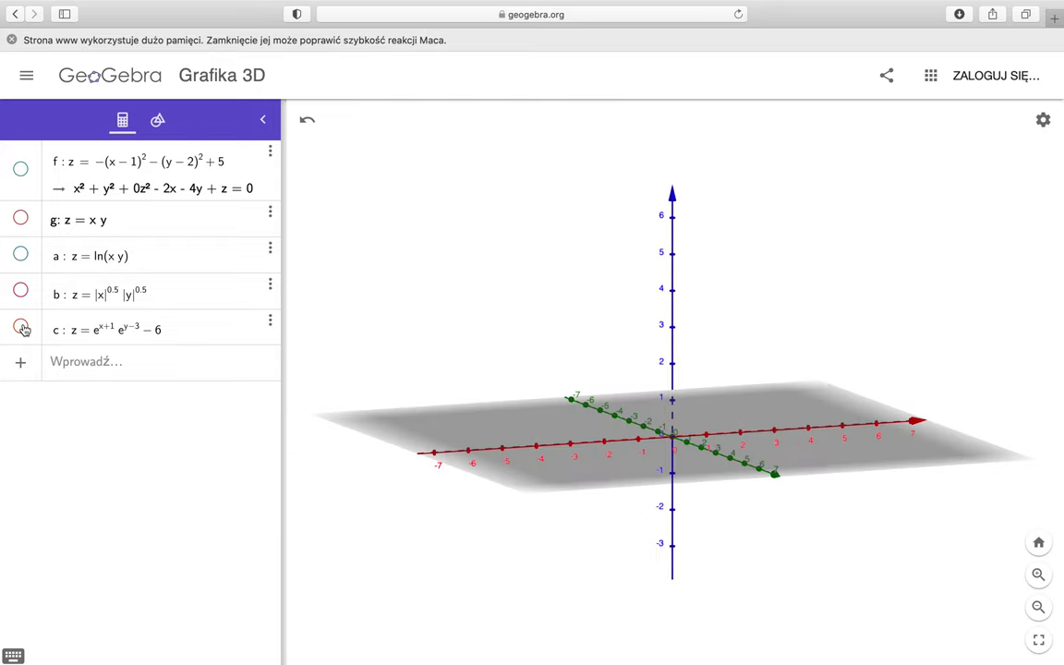
pyautogui.click(20, 364)
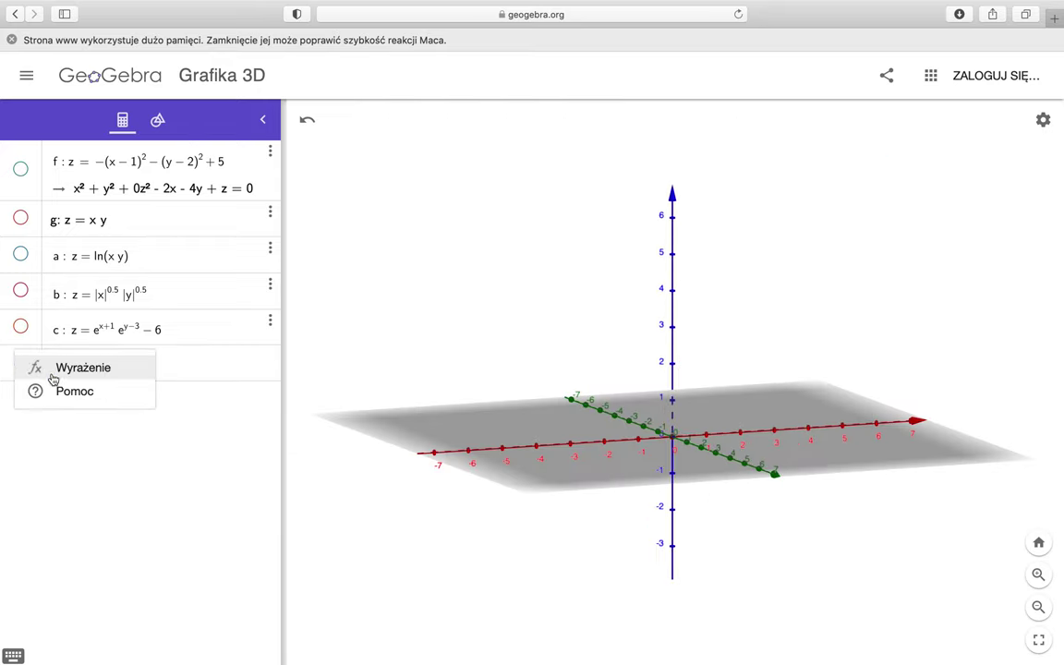
pyautogui.click(87, 367)
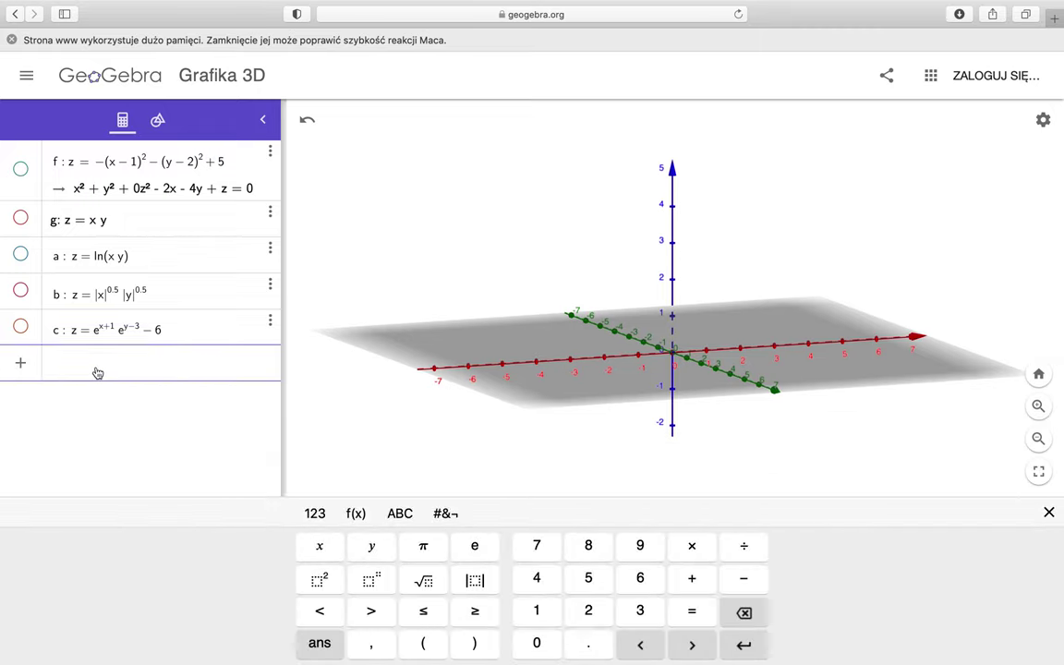
pyautogui.write('y')
pyautogui.press('BackSpace')
pyautogui.write('z = sin')
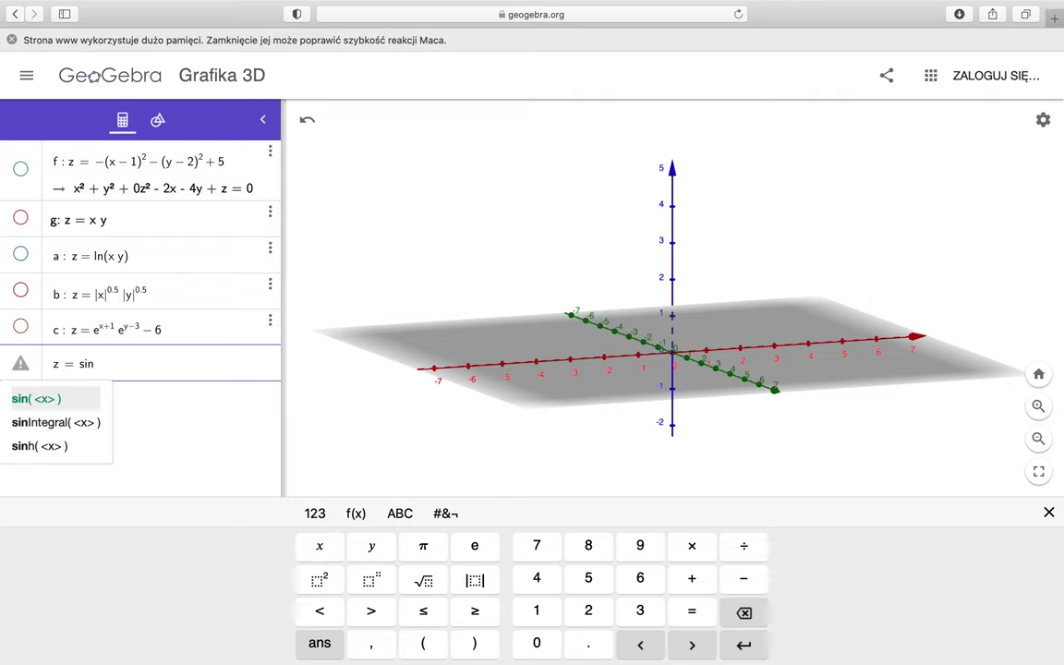
pyautogui.write('(x')
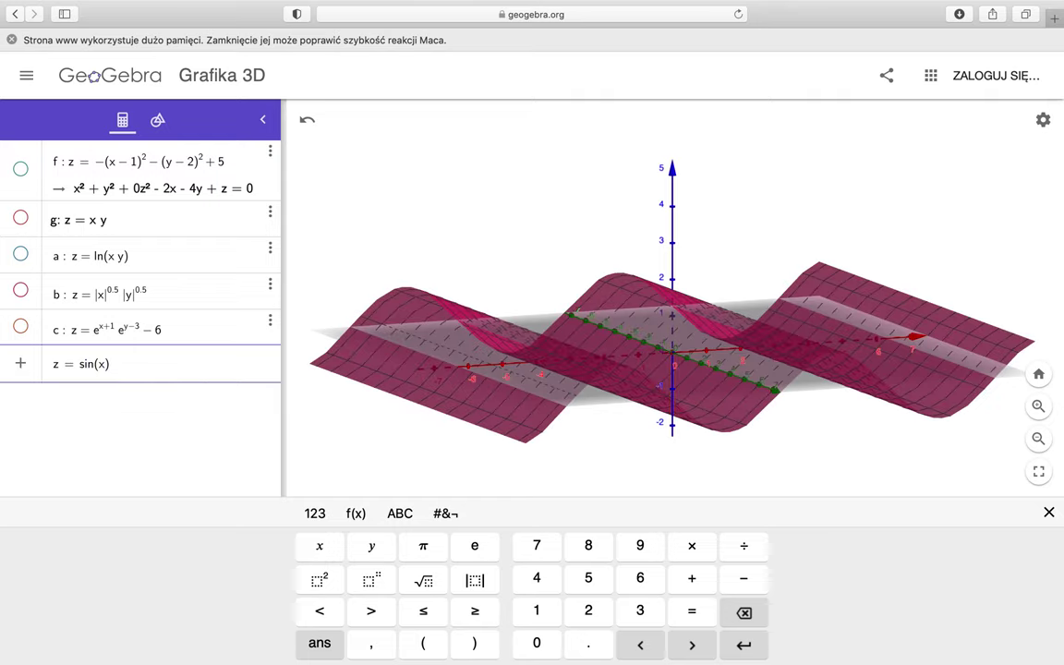
pyautogui.press('Return')
pyautogui.moveTo(510, 344)
pyautogui.mouseDown()
pyautogui.moveTo(523, 363)
pyautogui.moveTo(552, 337)
pyautogui.moveTo(517, 332)
pyautogui.moveTo(506, 363)
pyautogui.moveTo(527, 370)
pyautogui.moveTo(544, 337)
pyautogui.moveTo(517, 349)
pyautogui.moveTo(522, 339)
pyautogui.moveTo(522, 349)
pyautogui.mouseUp()
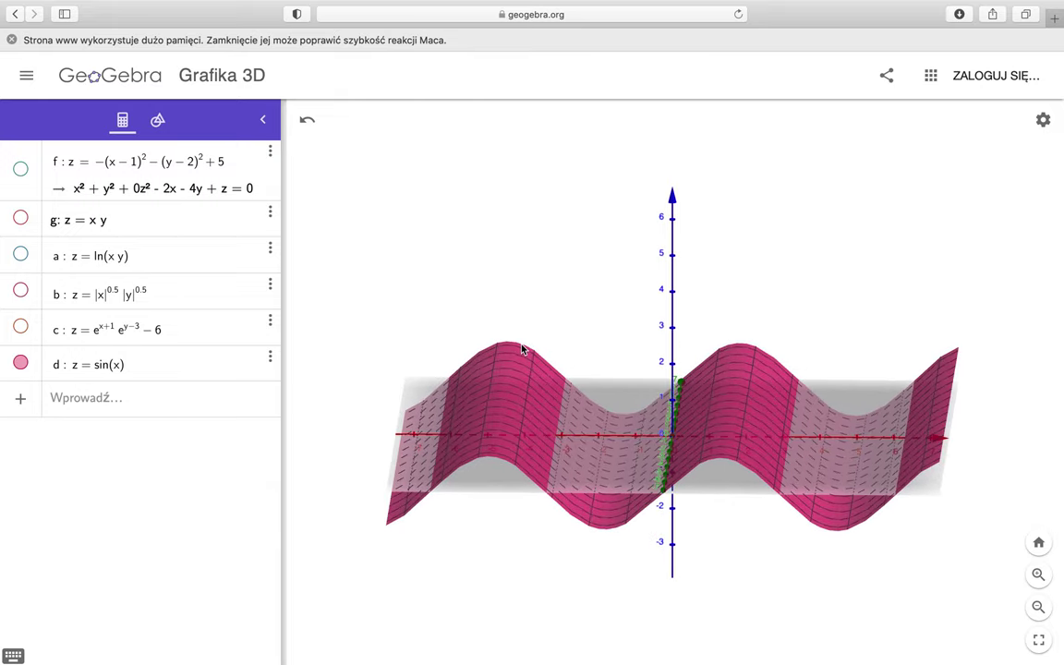
# Append + sin(y) to d and orbit the egg-crate surface from several angles.
pyautogui.click(169, 363)
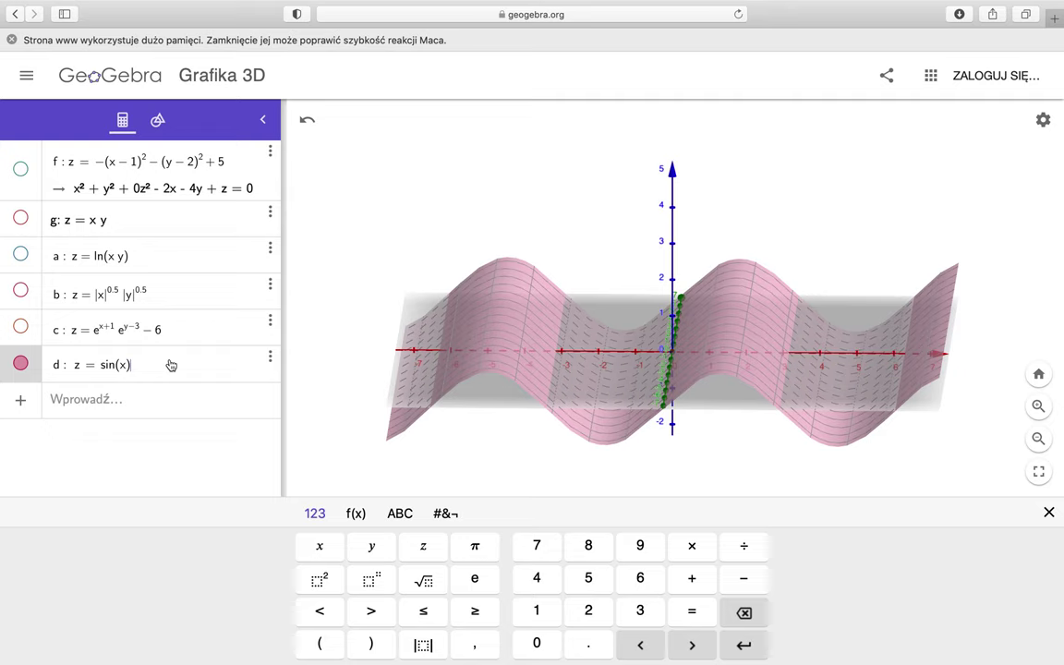
pyautogui.write('+ sin(')
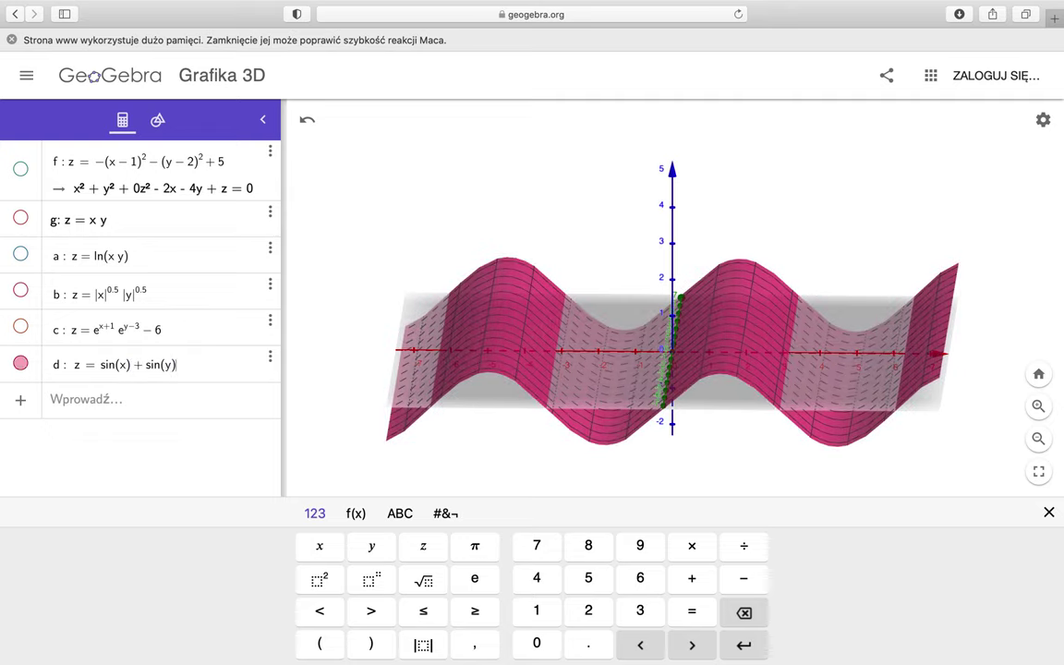
pyautogui.write('y')
pyautogui.press('Return')
pyautogui.moveTo(594, 381); pyautogui.dragTo(487, 481)
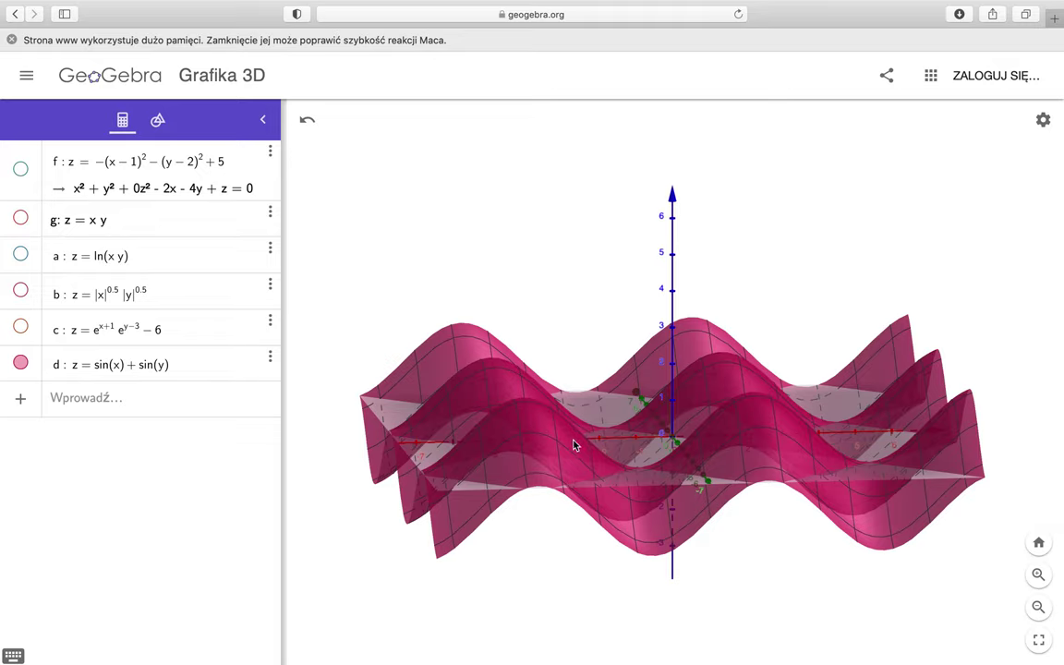
pyautogui.moveTo(753, 434); pyautogui.dragTo(681, 424)
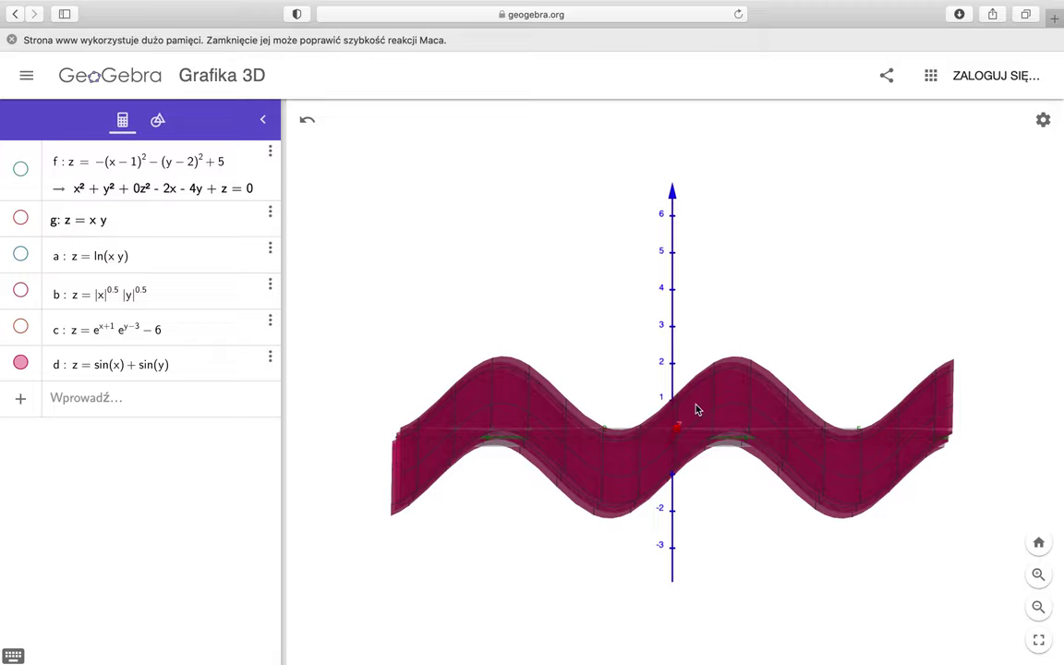
pyautogui.moveTo(696, 409); pyautogui.dragTo(648, 437)
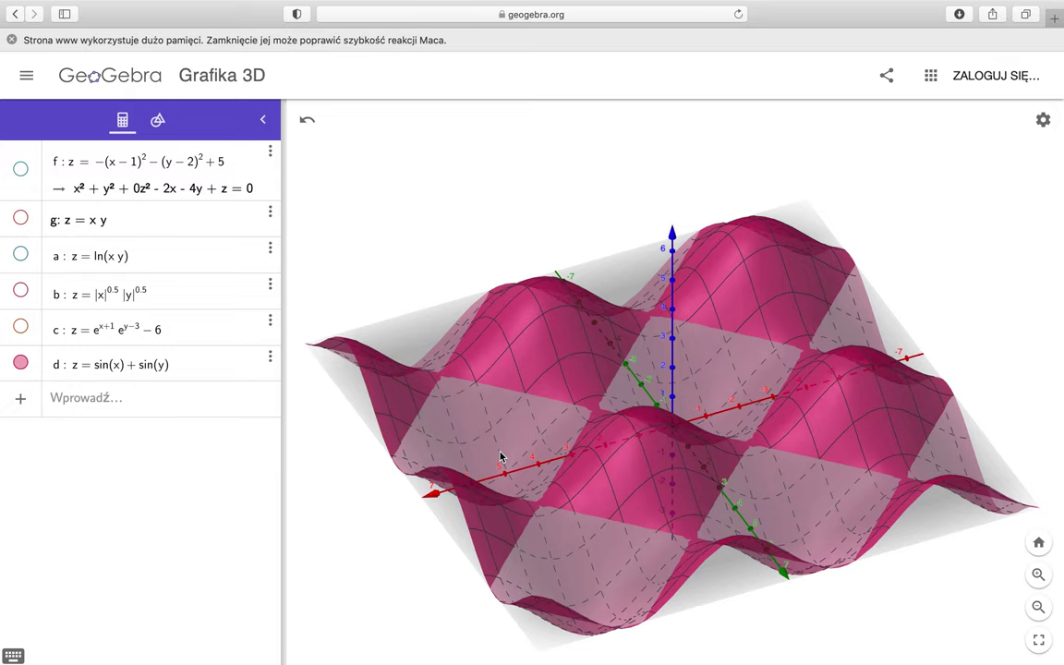
# Extend d with + cos(x) − cos(2y) and orbit the resulting wavy surface.
pyautogui.click(185, 373)
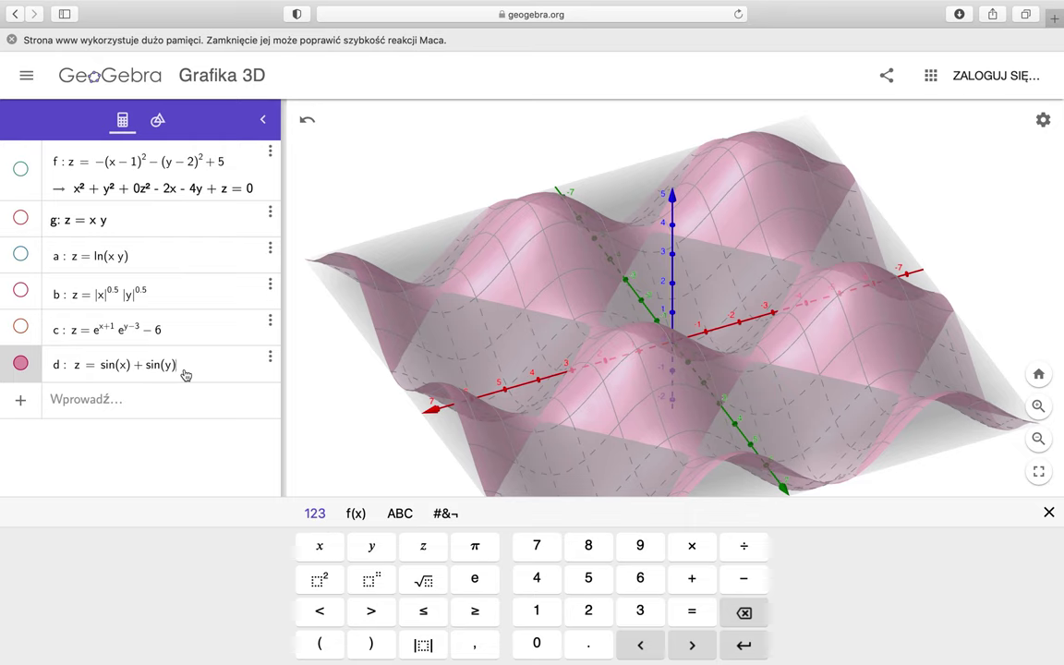
pyautogui.write('+ cos(x) ')
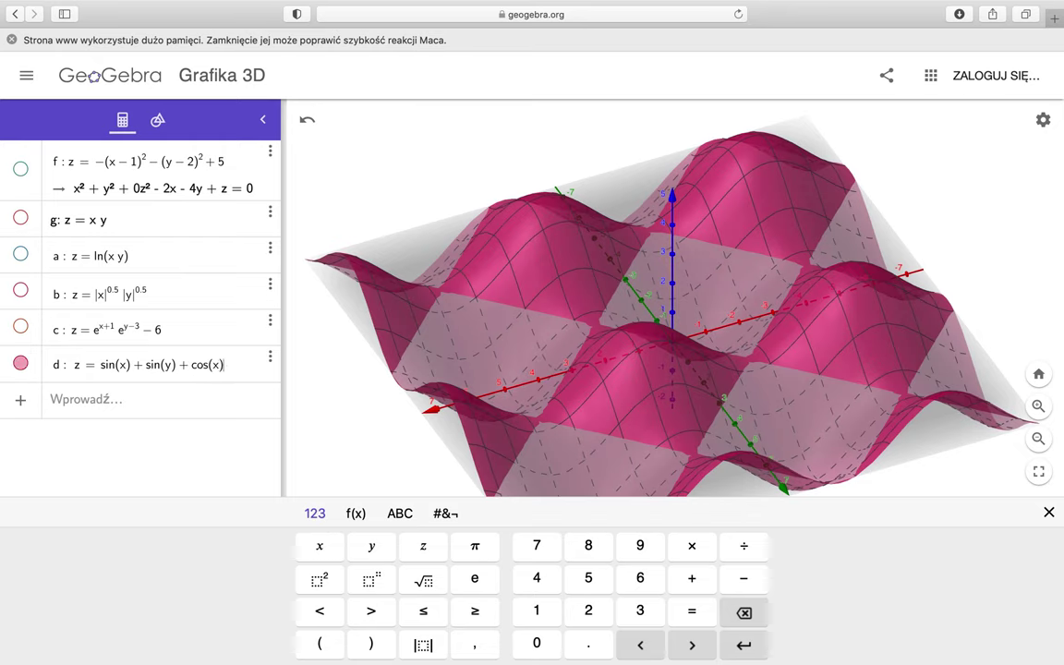
pyautogui.write('=')
pyautogui.press('BackSpace')
pyautogui.write('-cos')
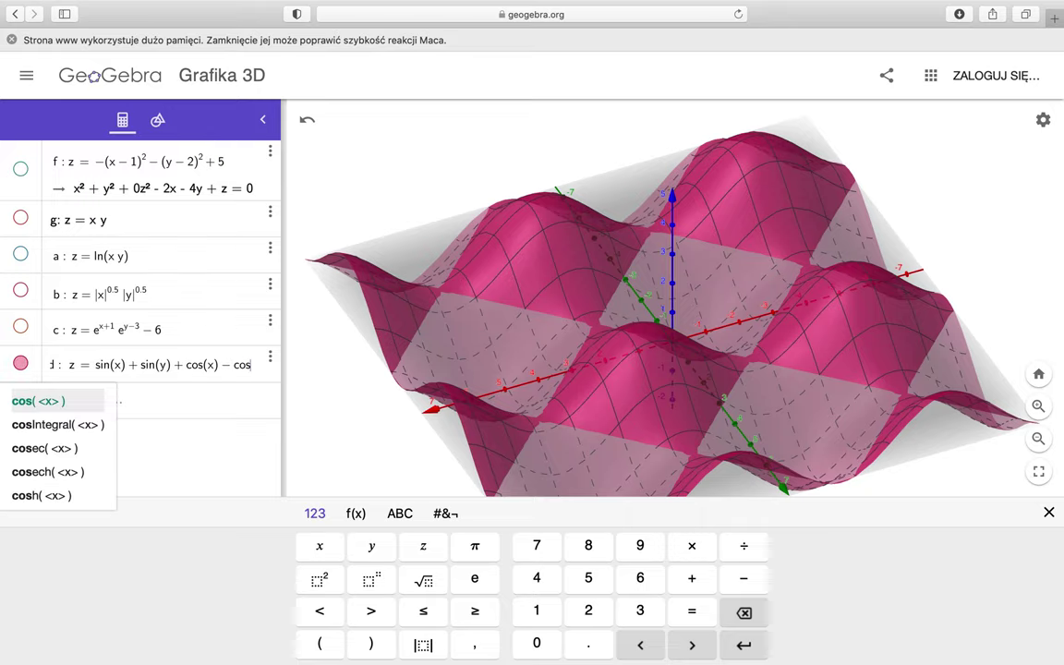
pyautogui.write('(2y')
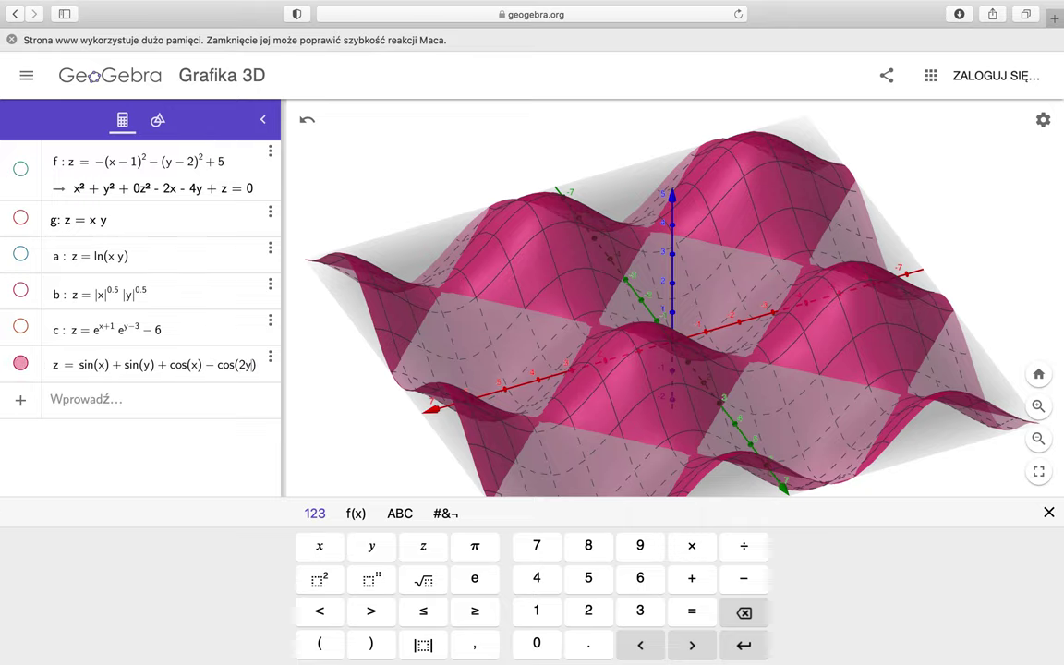
pyautogui.press('Return')
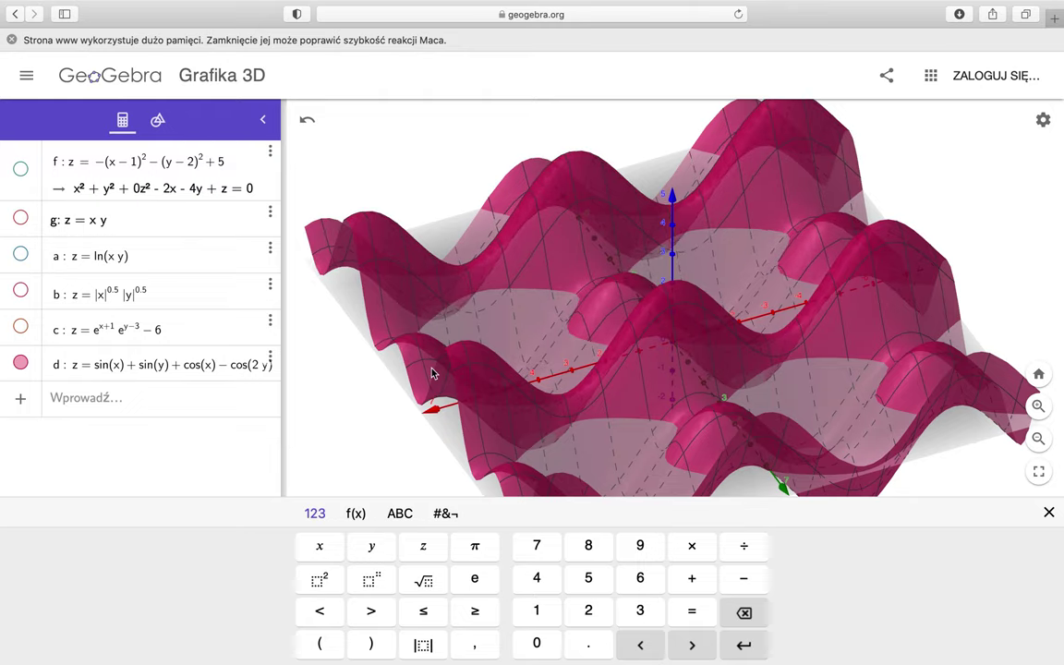
pyautogui.click(567, 379)
pyautogui.moveTo(567, 379); pyautogui.dragTo(602, 335)
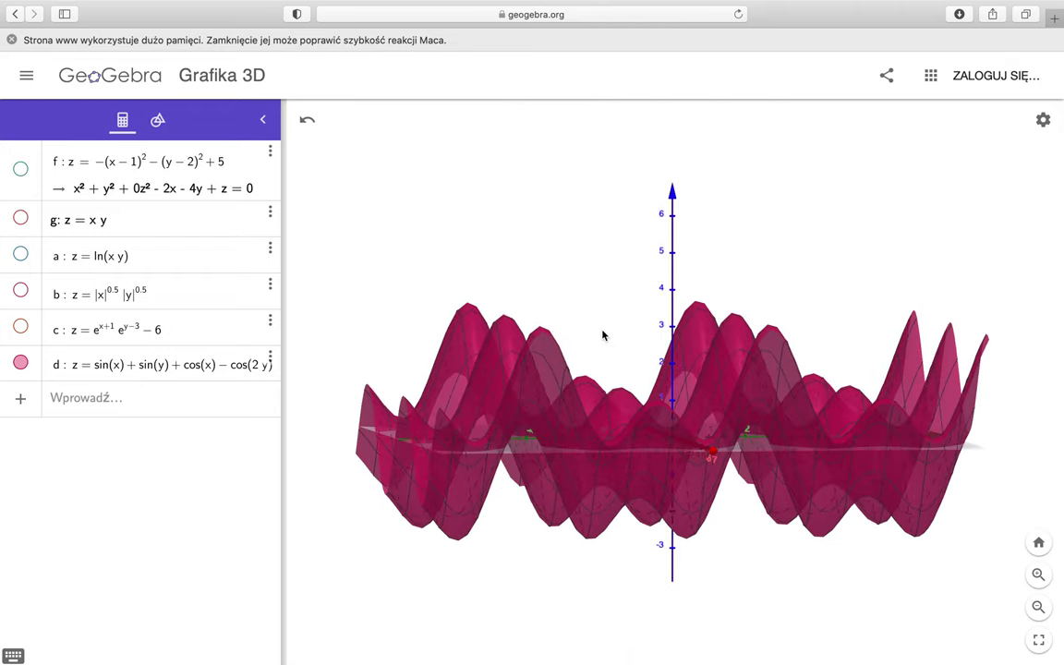
pyautogui.moveTo(536, 317); pyautogui.dragTo(594, 308)
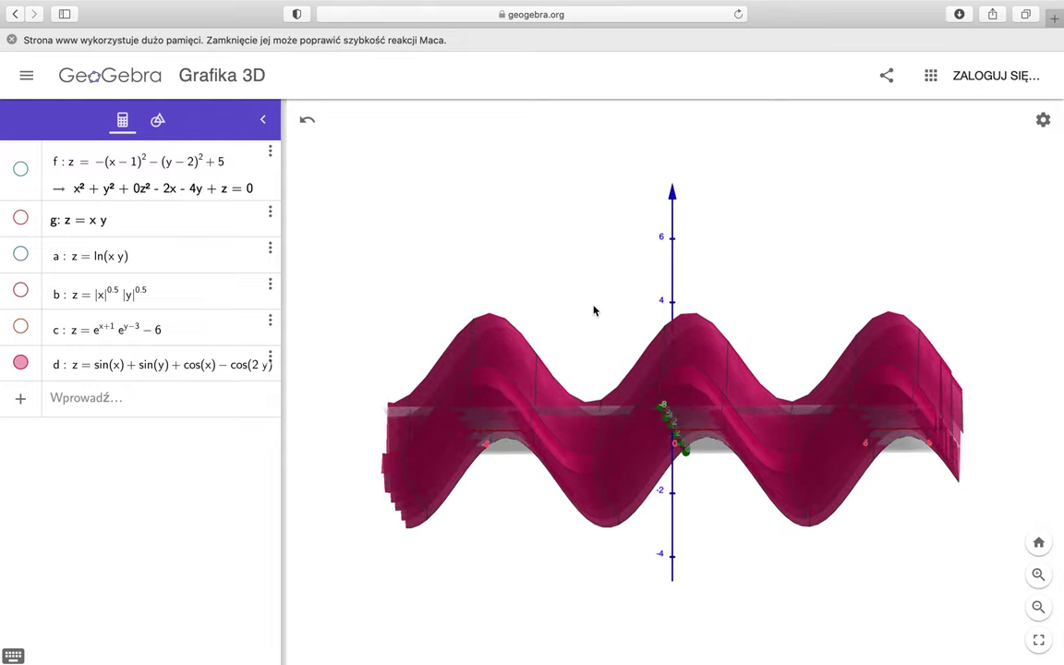
# Insert a + 2 constant after sin(x) in surface d, first typed as 1 then corrected.
pyautogui.click(268, 366)
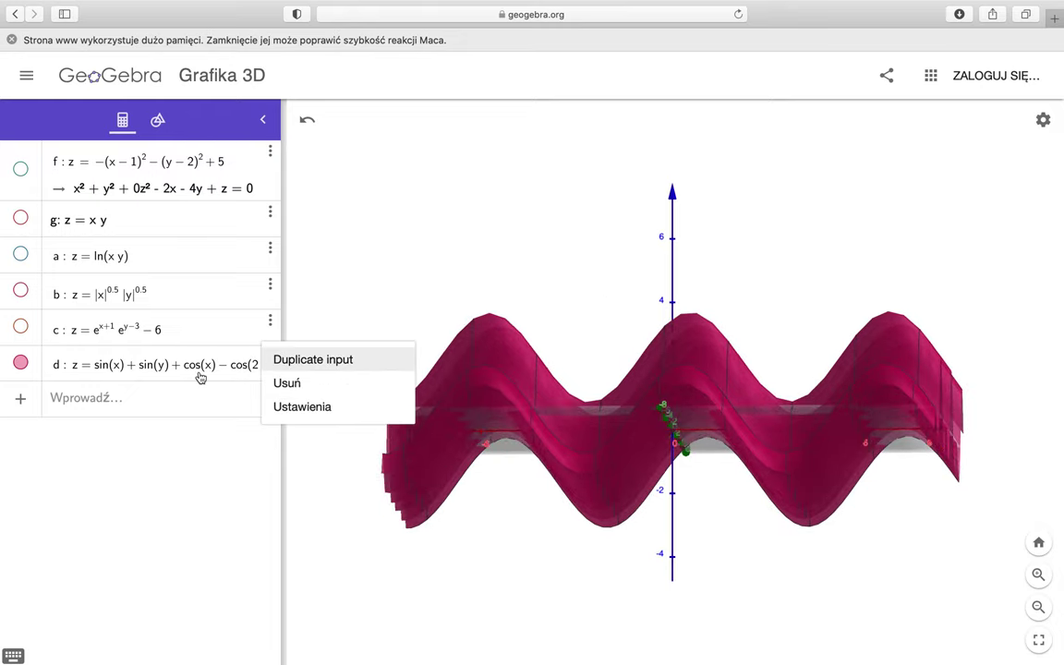
pyautogui.click(136, 372)
pyautogui.click(123, 370)
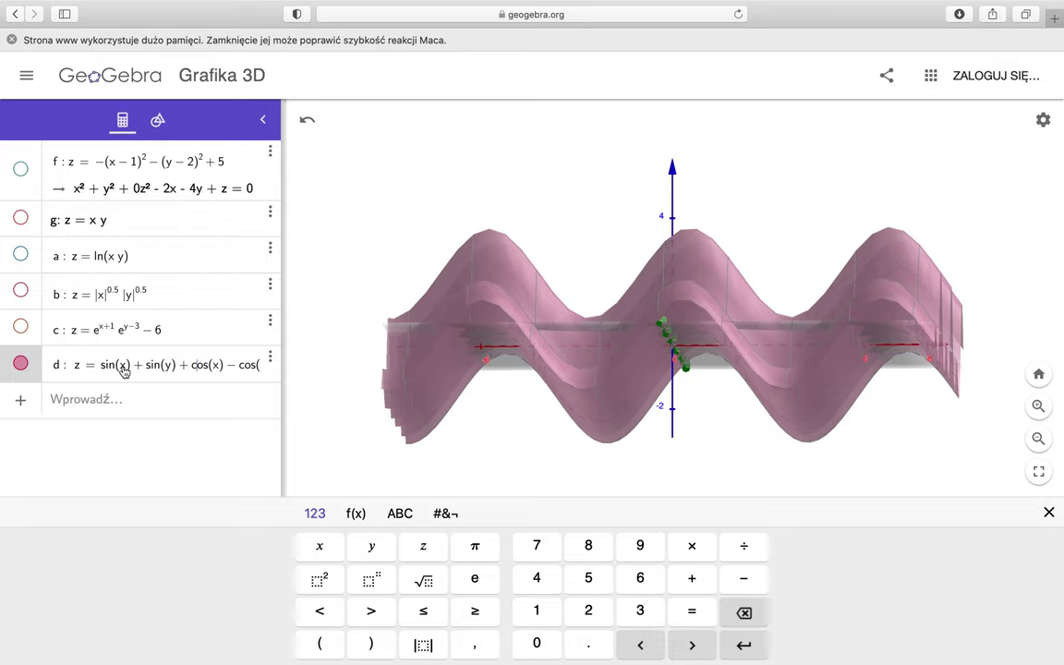
pyautogui.click(132, 370)
pyautogui.write('1+')
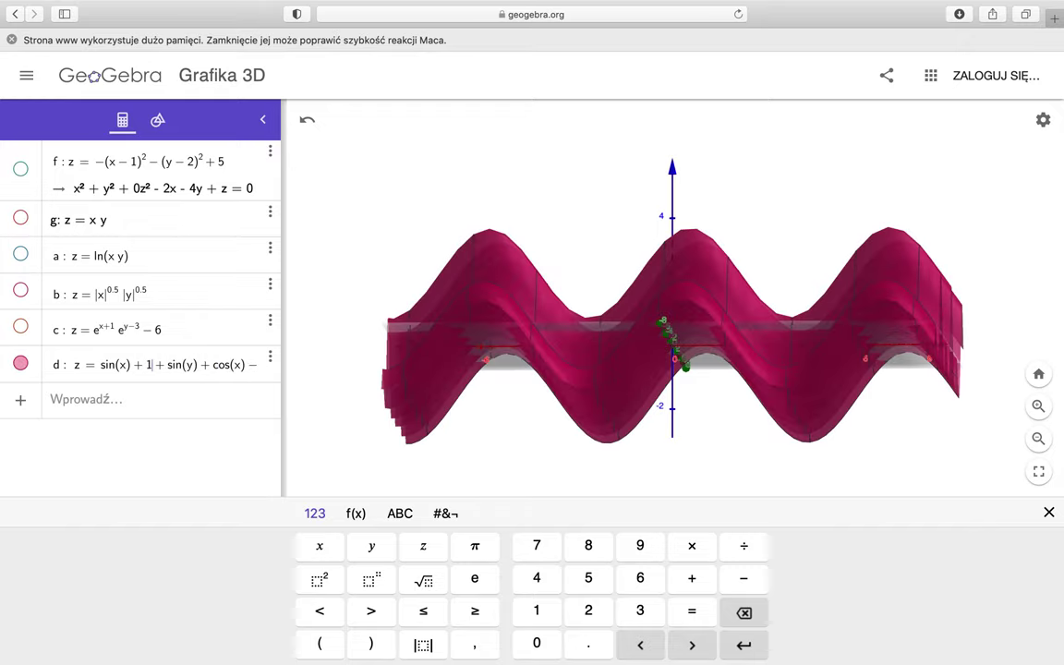
pyautogui.moveTo(607, 428)
pyautogui.mouseDown()
pyautogui.moveTo(612, 468)
pyautogui.moveTo(611, 408)
pyautogui.moveTo(608, 421)
pyautogui.mouseUp()
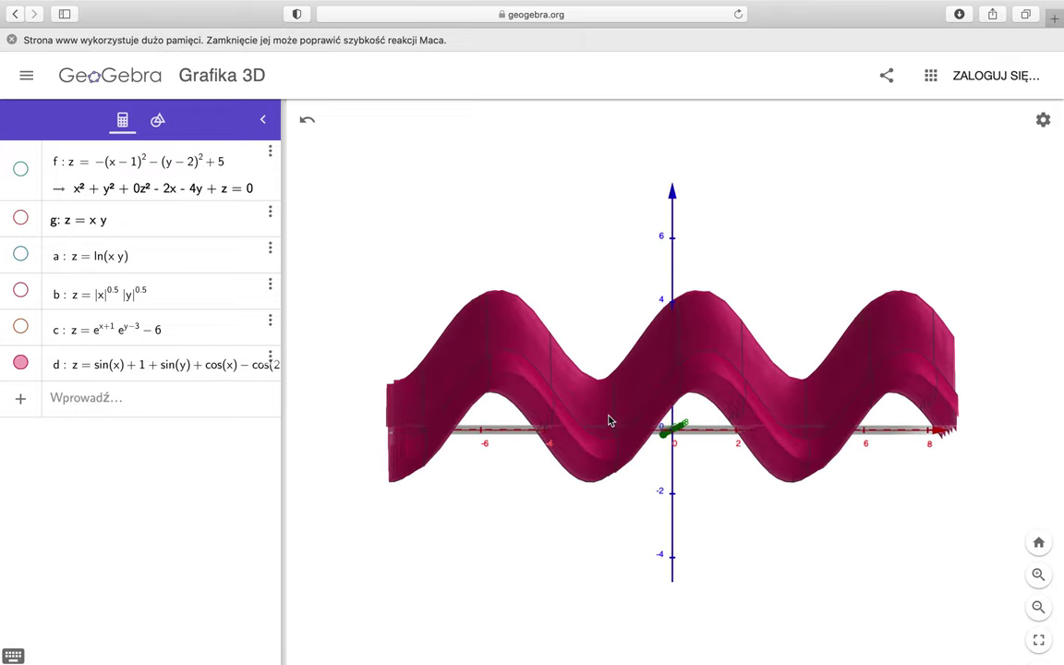
pyautogui.click(153, 365)
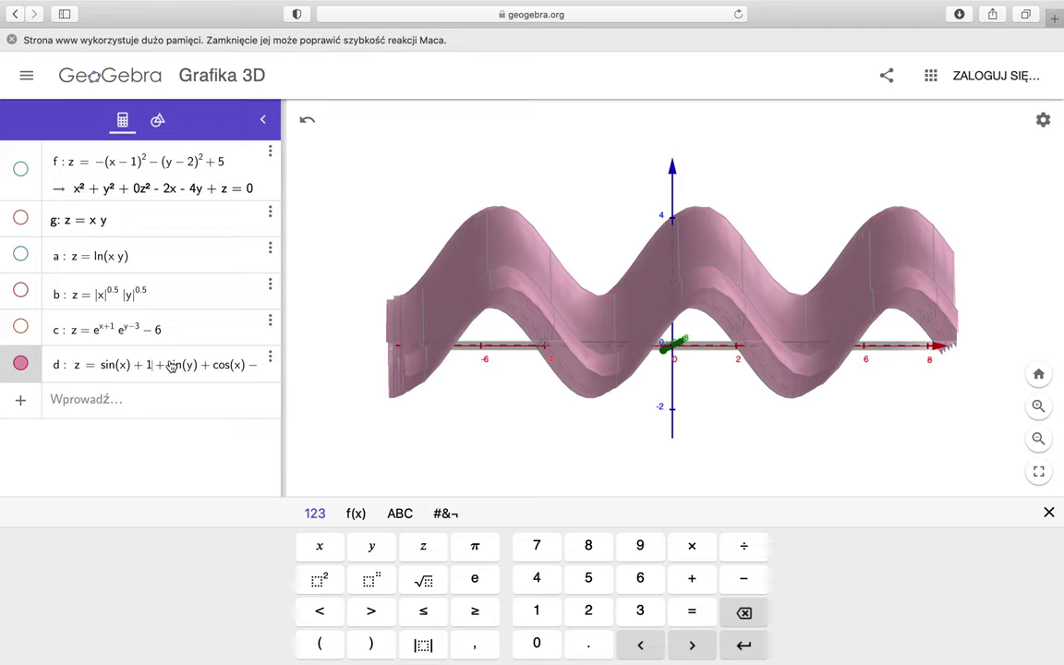
pyautogui.press('BackSpace')
pyautogui.write('2')
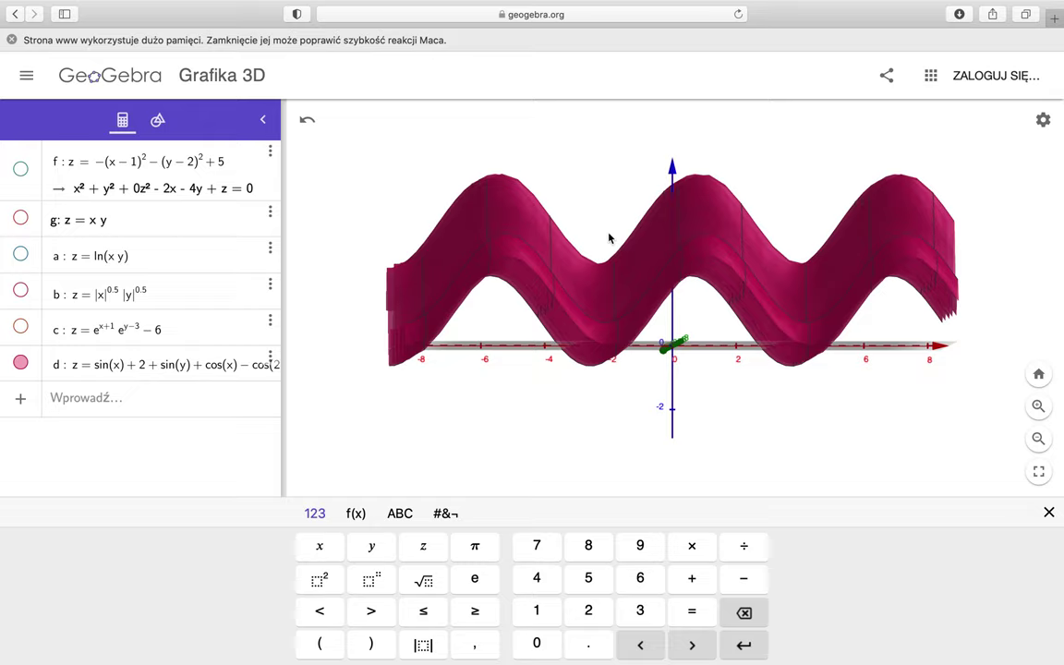
# Orbit to look down on surface d = sin(x) + 2 + sin(y) + cos(x) − cos(2y), then close Safari's memory warning.
pyautogui.moveTo(609, 239); pyautogui.dragTo(503, 240)
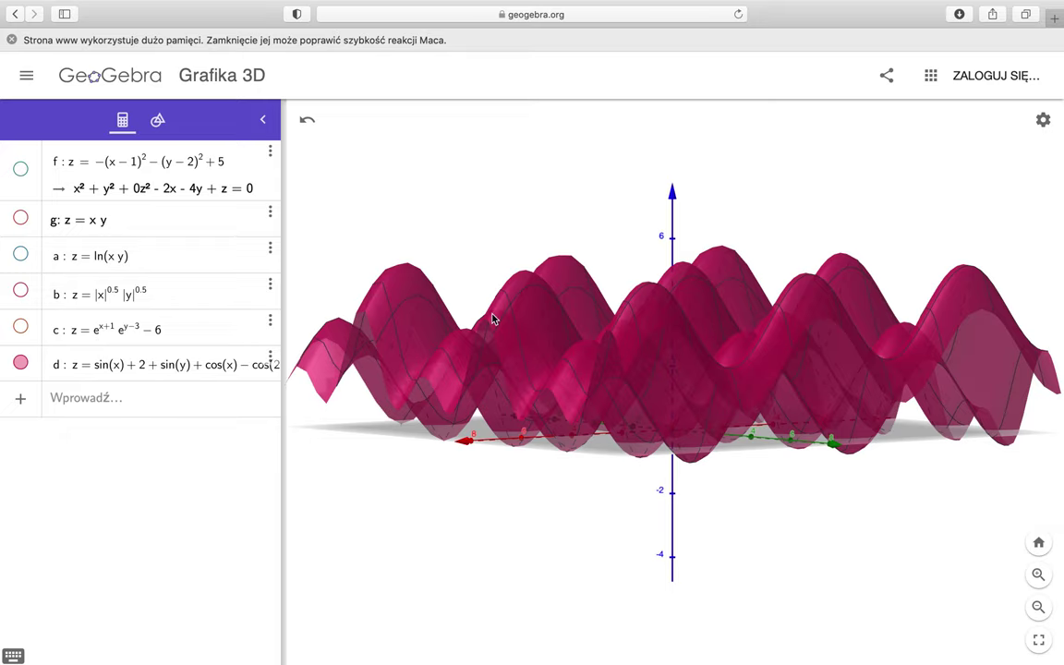
pyautogui.moveTo(492, 319); pyautogui.dragTo(587, 326)
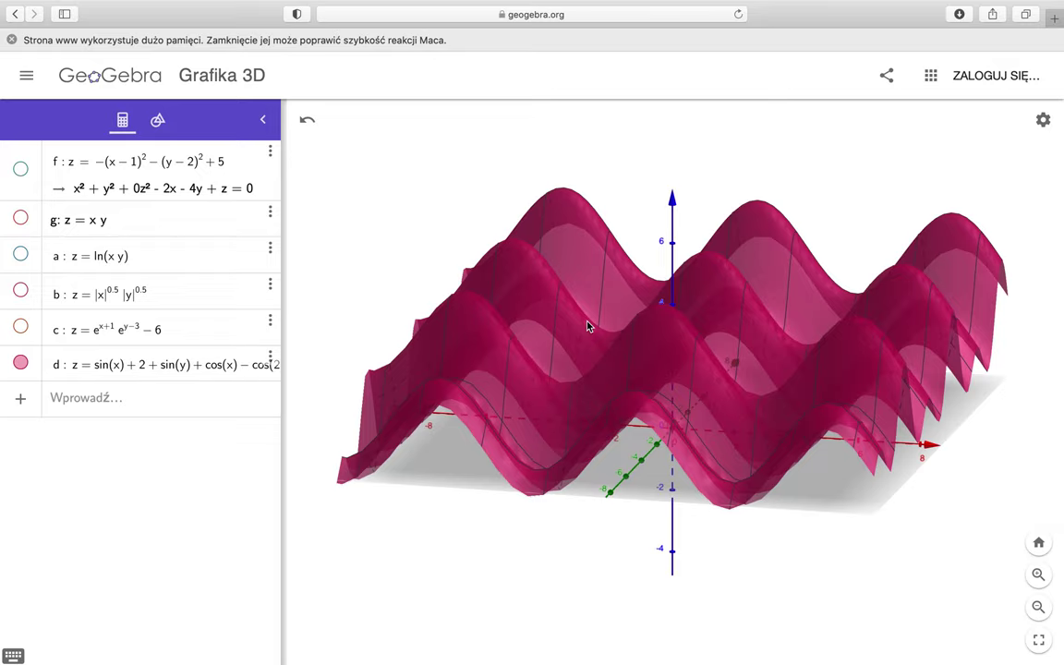
pyautogui.click(11, 34)
pyautogui.moveTo(194, 5)
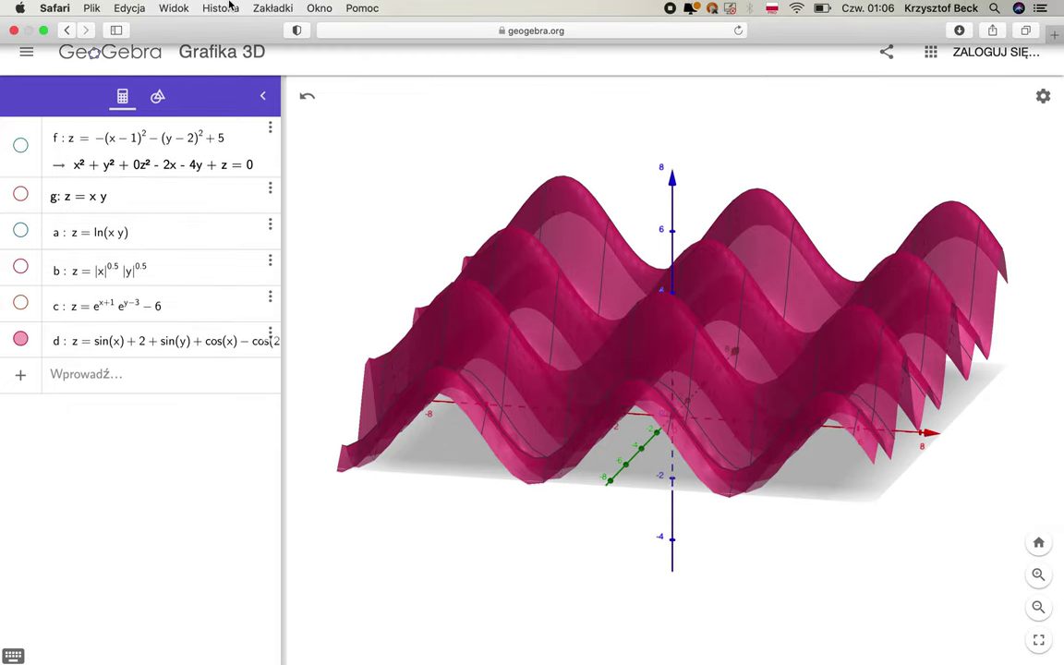